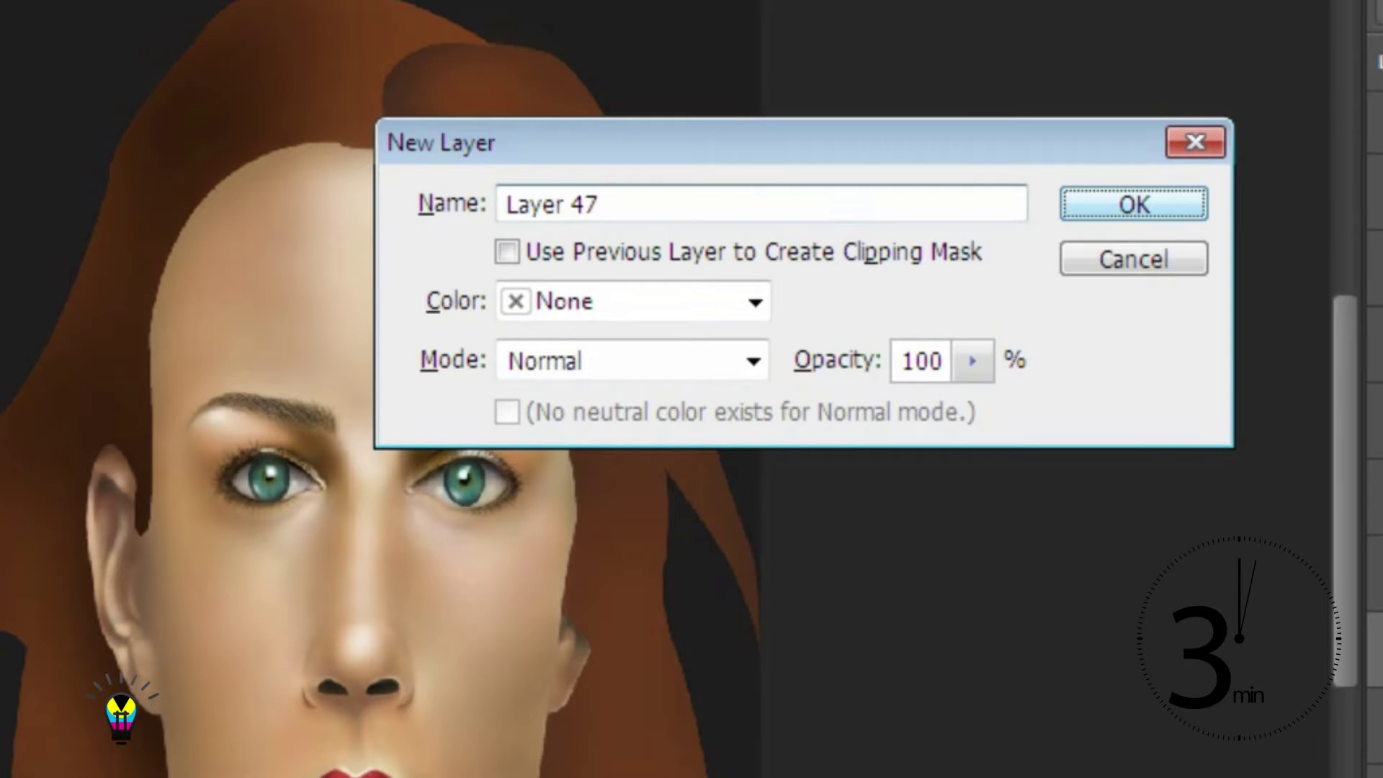
- Confirm the new layer Layer 47 and zoom in on the forehead hairline
key("Return")
key("ctrl+plus")
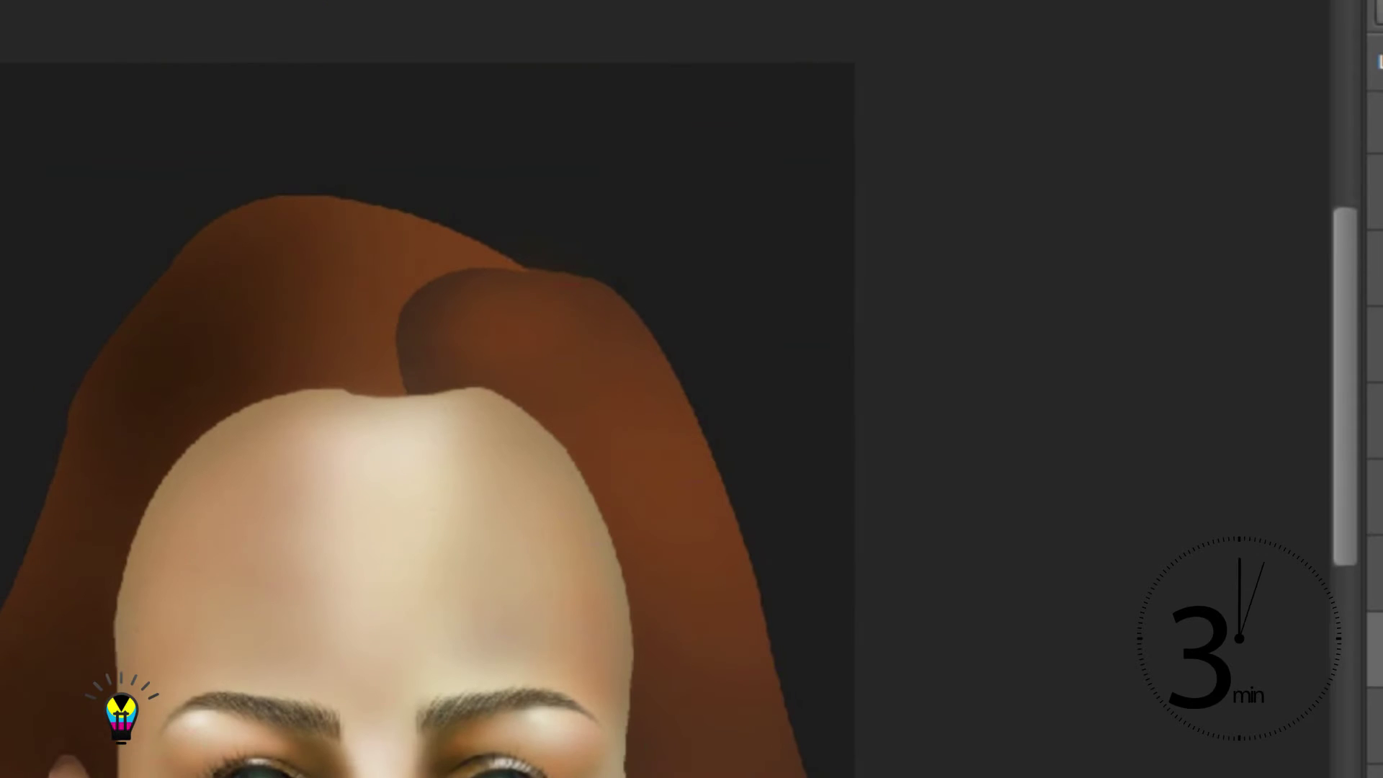
- Zoom into the hair parting and start the path up the dark lock's left edge
key("ctrl+plus")
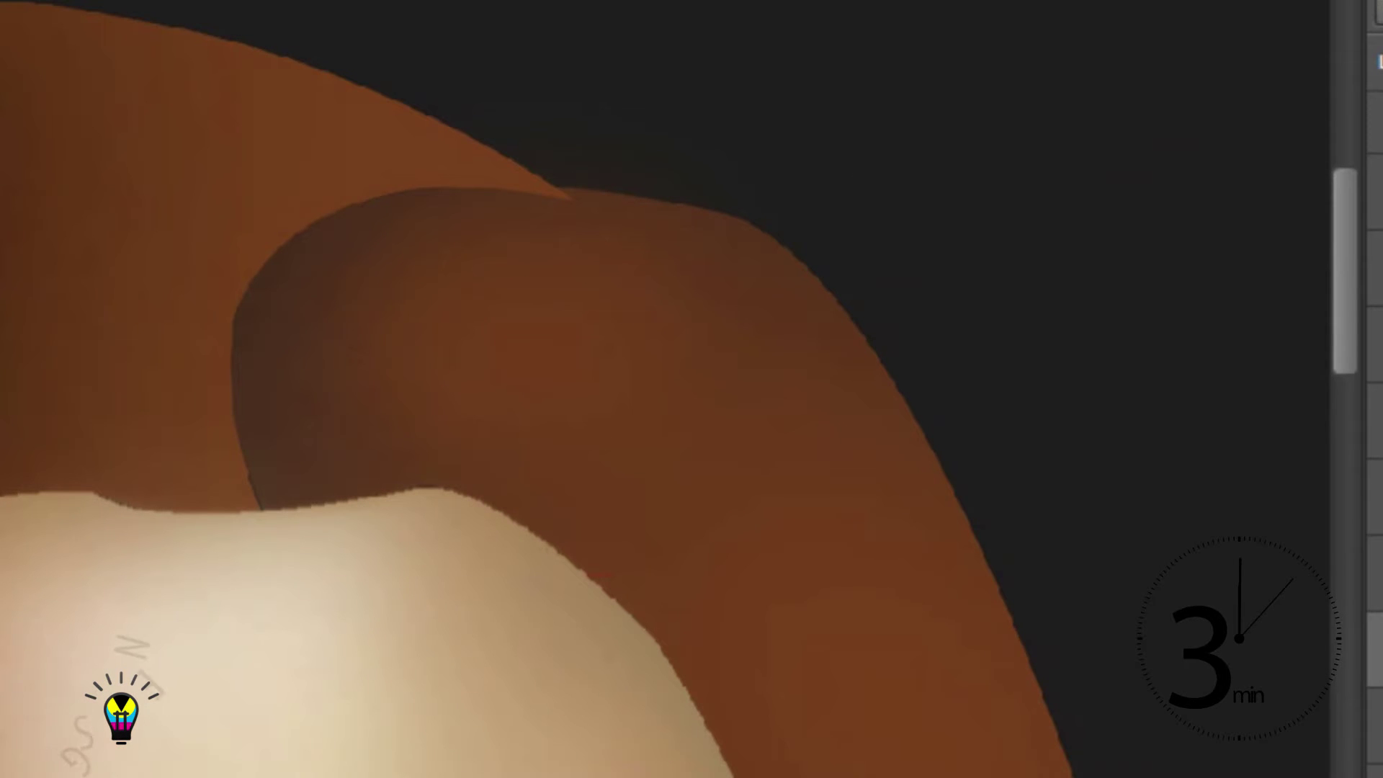
key("ctrl+plus")
left_click(266, 512)
key("ctrl+plus")
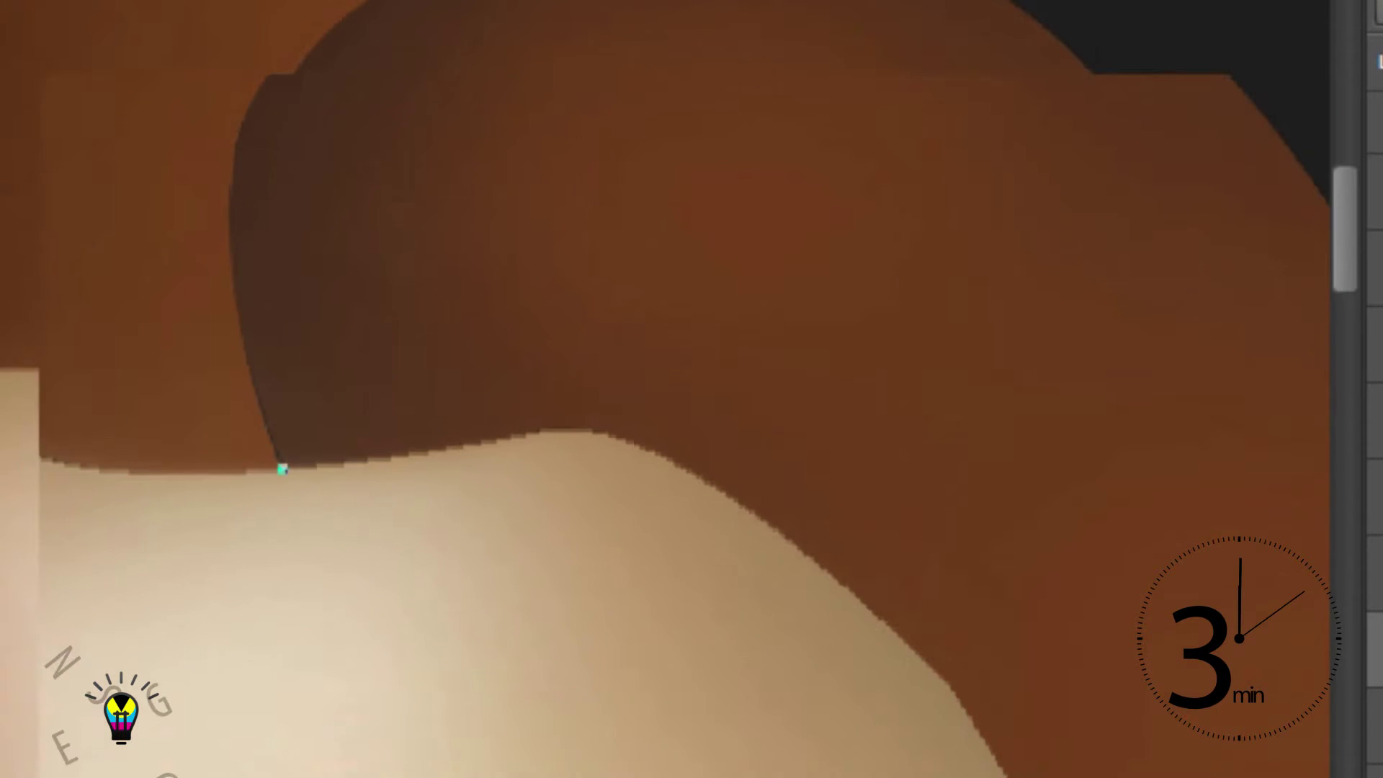
scroll(692, 389, "up", 3)
key("ctrl+plus")
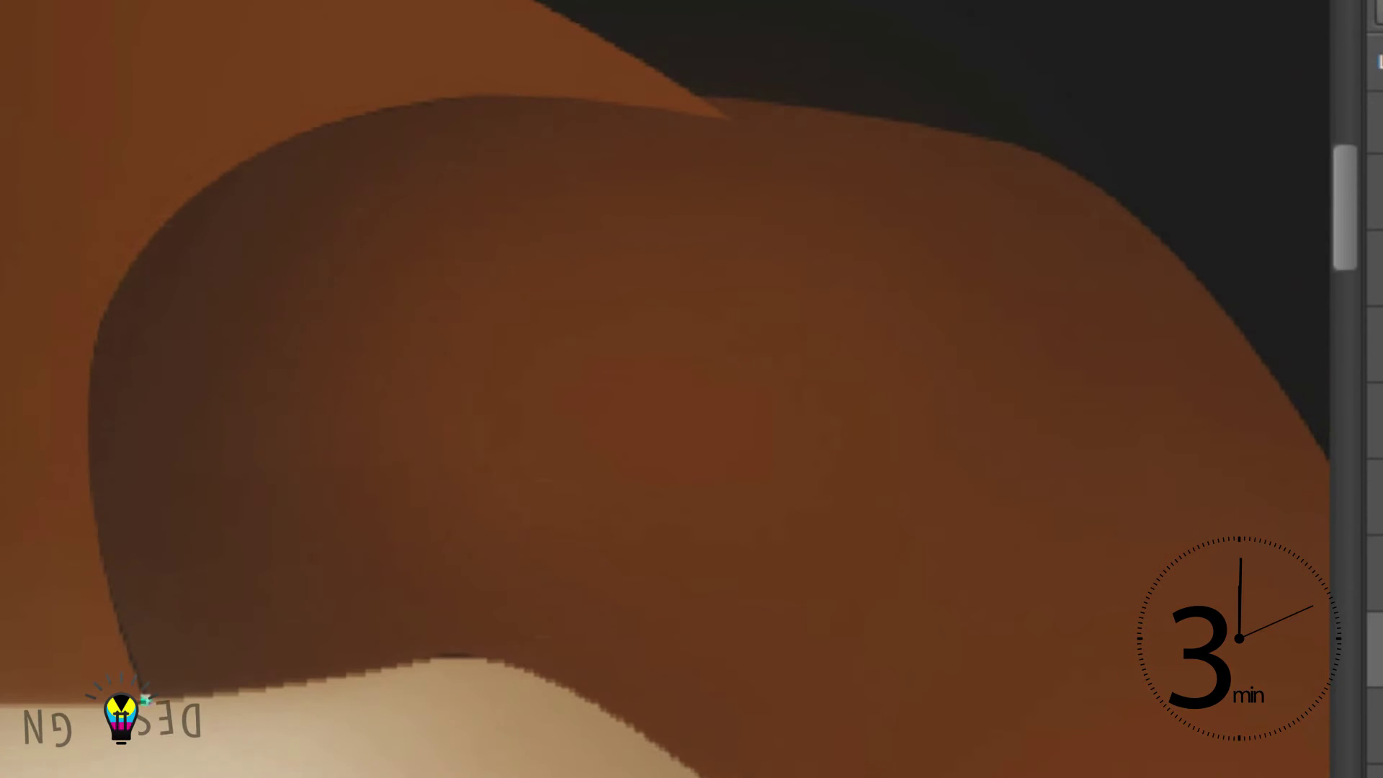
mouse_move(343, 124)
left_mouse_down()
mouse_move(768, 12)
mouse_move(768, 46)
mouse_move(768, 15)
left_mouse_up()
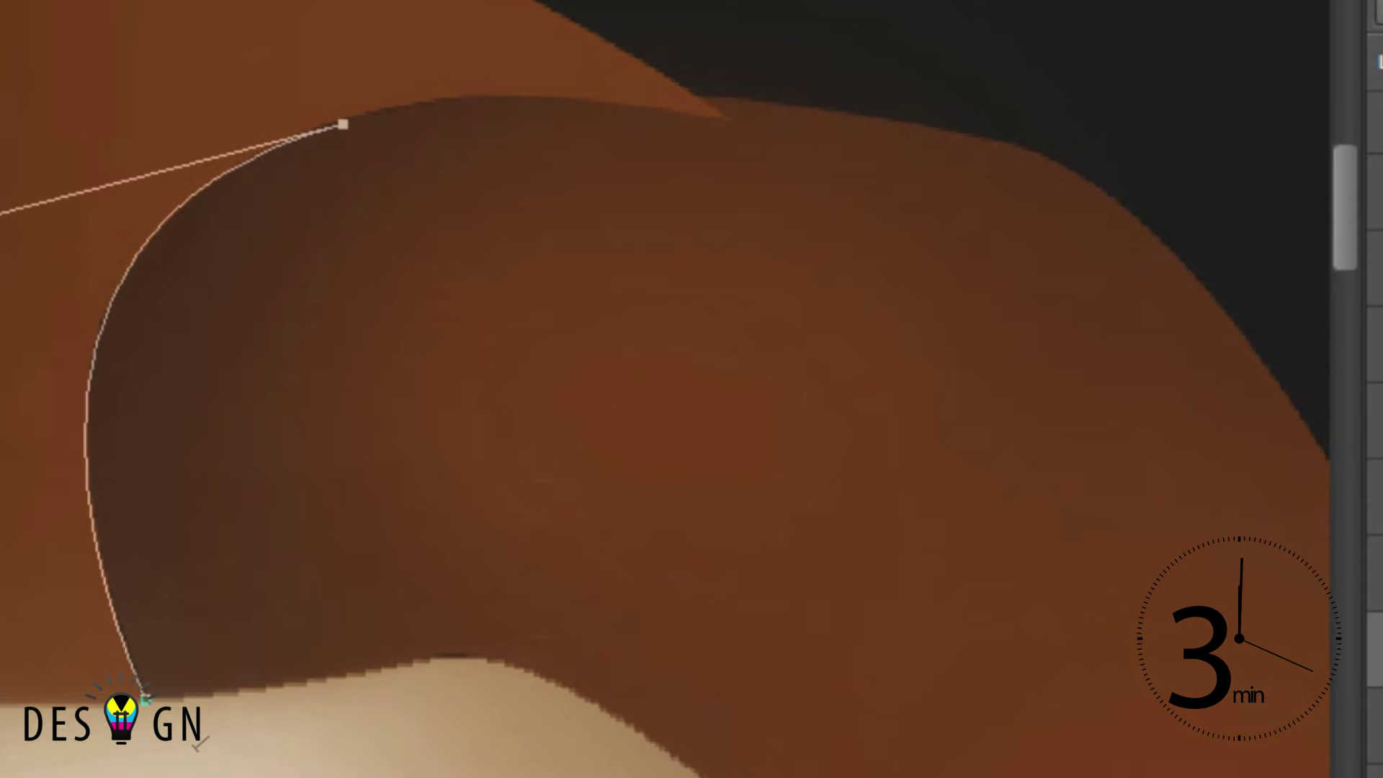
- Place an anchor along the lock's top edge, redoing the misplaced point
mouse_move(730, 105)
left_mouse_down()
mouse_move(991, 142)
mouse_move(1065, 129)
mouse_move(1088, 147)
left_mouse_up()
key("ctrl+z")
key("ctrl+z")
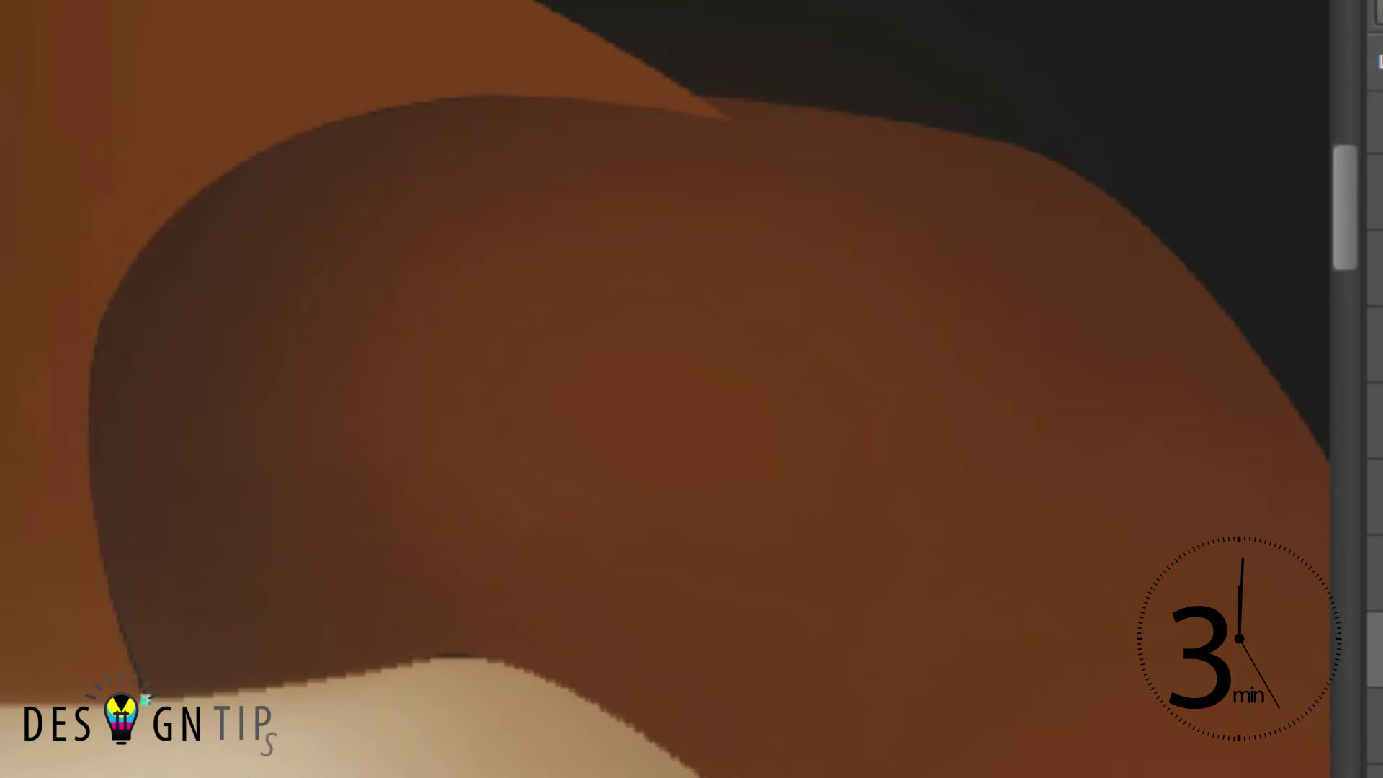
scroll(668, 144, "down", 2)
mouse_move(698, 104)
left_mouse_down()
mouse_move(1236, 211)
mouse_move(1275, 120)
mouse_move(1255, 163)
left_mouse_up()
scroll(647, 105, "up", 2)
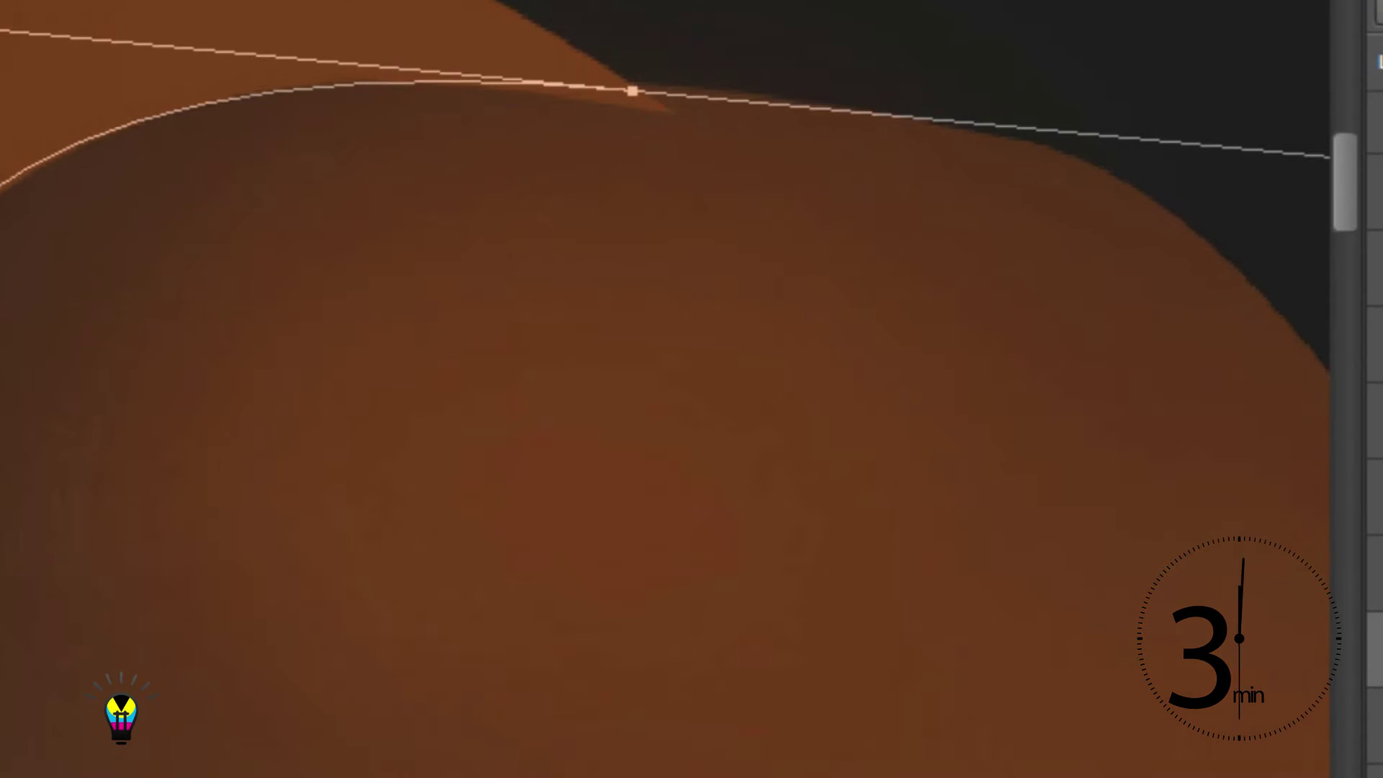
scroll(646, 105, "up", 2)
scroll(662, 389, "down", 2)
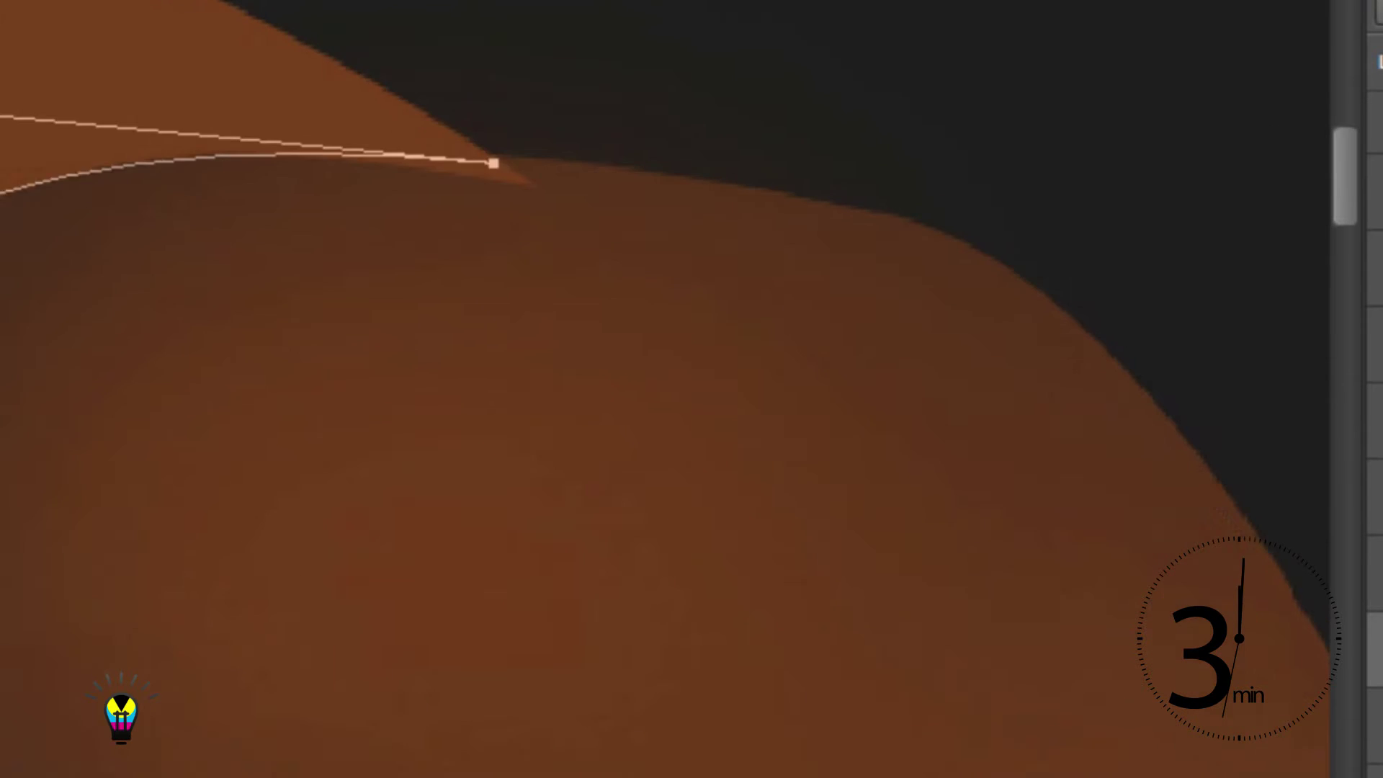
scroll(662, 389, "right", 3)
- Add a curved anchor at the lock's rounded corner, replacing a misplaced one
left_click_drag(877, 236, 1121, 422)
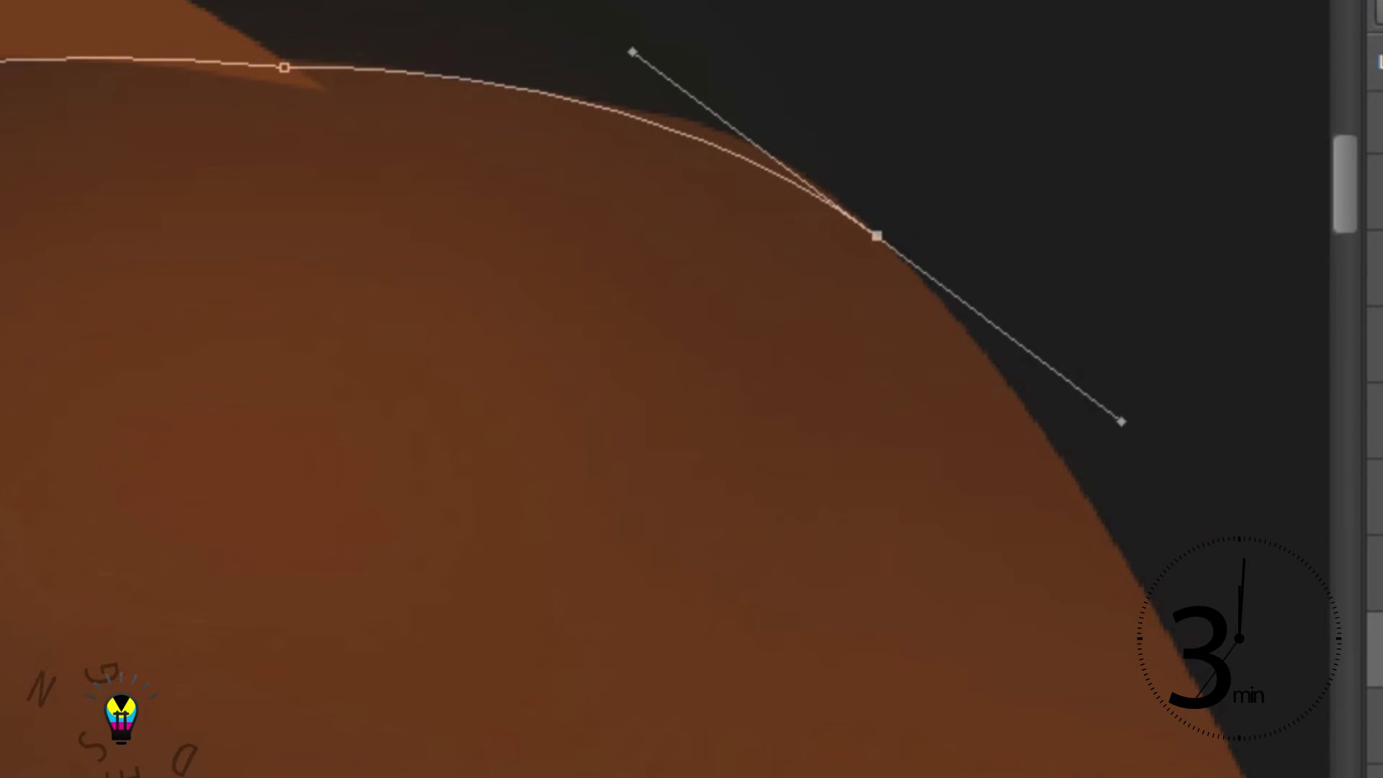
scroll(1122, 422, "down", 2)
scroll(692, 389, "down", 2)
scroll(692, 389, "right", 3)
key("ctrl+z")
mouse_move(848, 247)
left_mouse_down()
mouse_move(876, 315)
mouse_move(1019, 401)
left_mouse_up()
scroll(1018, 402, "down", 1)
scroll(1018, 401, "right", 1)
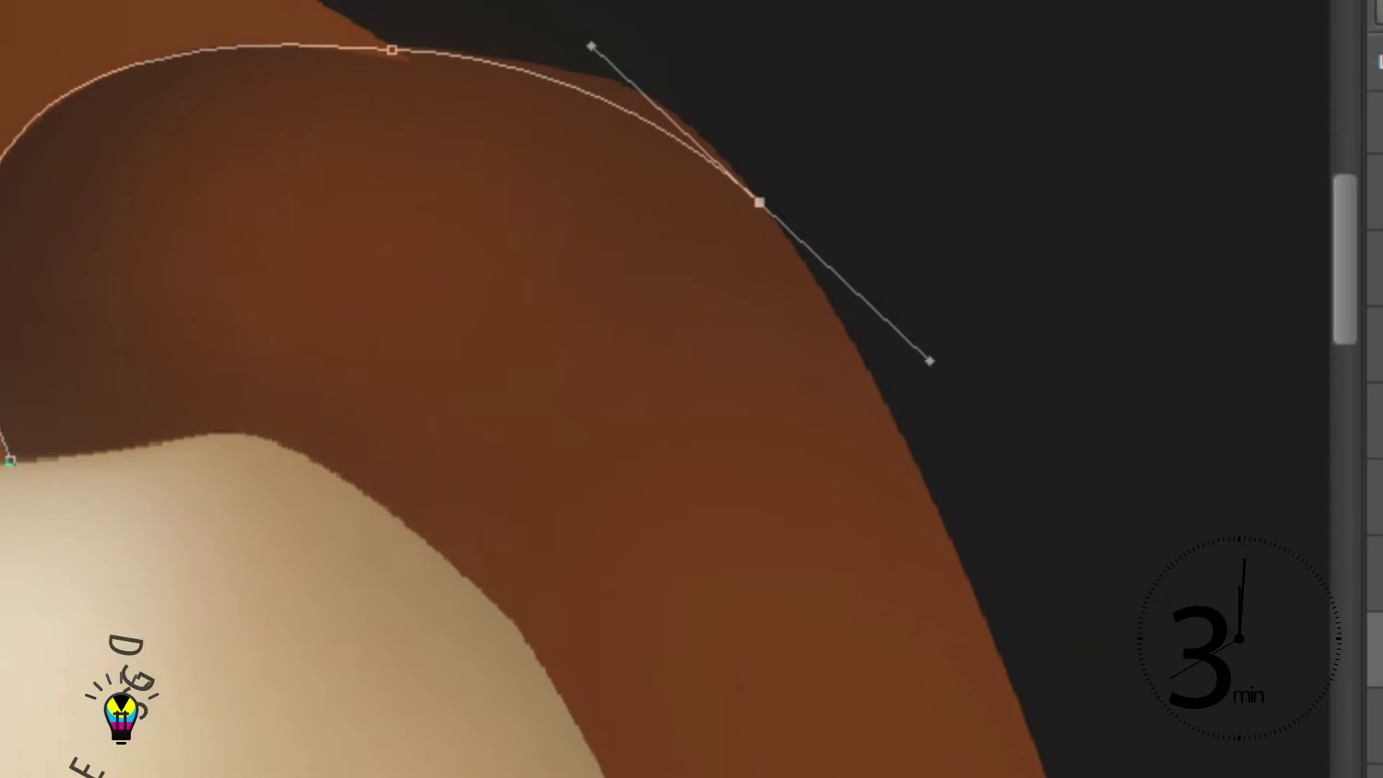
scroll(783, 201, "right", 1)
scroll(782, 201, "down", 3)
scroll(783, 201, "down", 2)
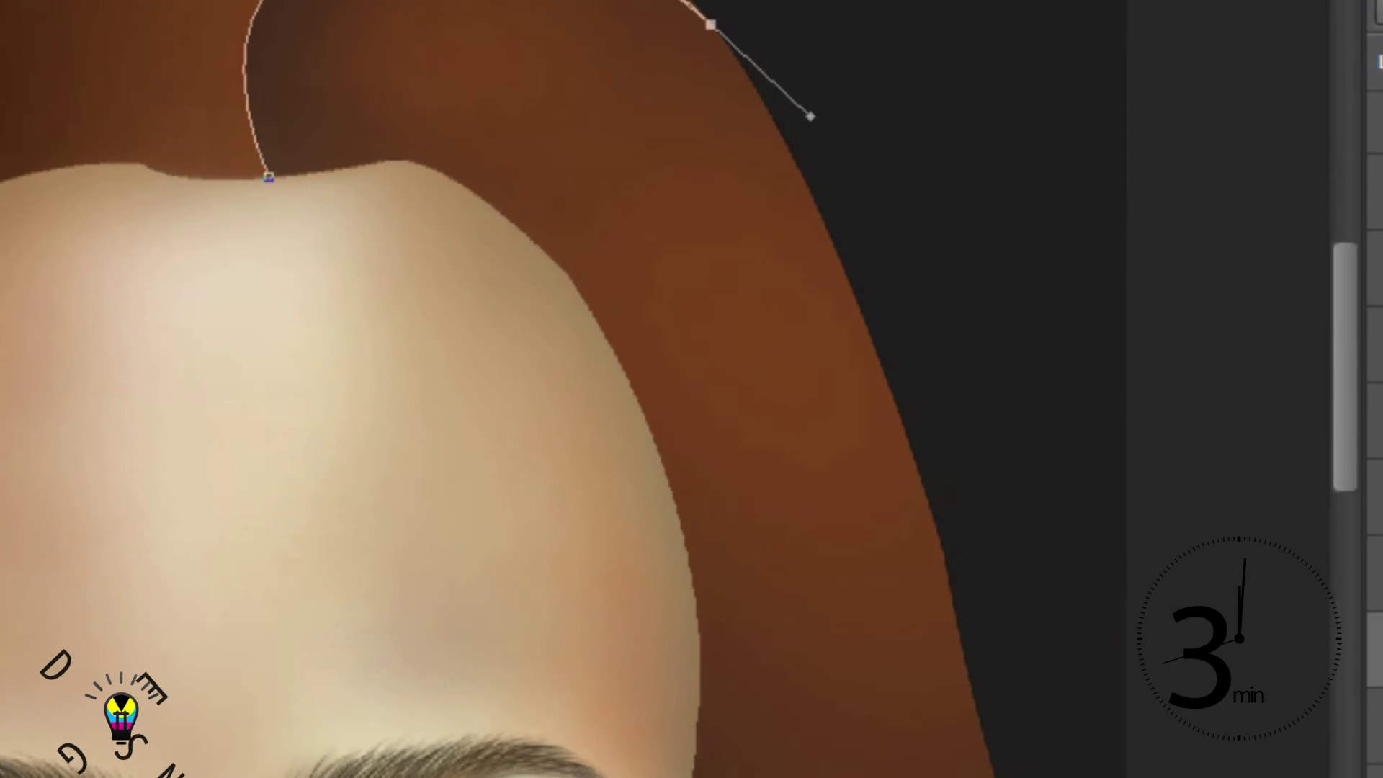
- Add curved anchors down the hair's right outer edge, undoing misplaced points
left_click(447, 175)
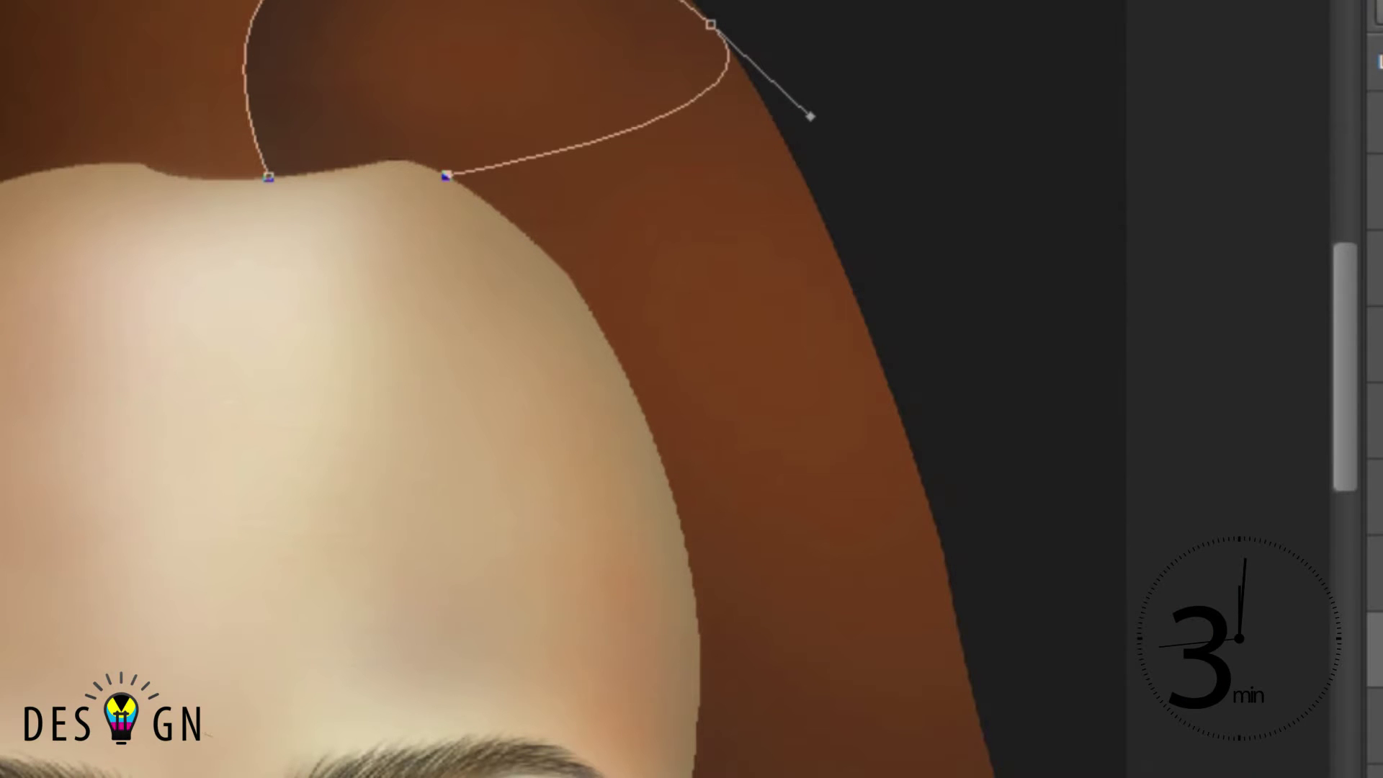
key("ctrl+z")
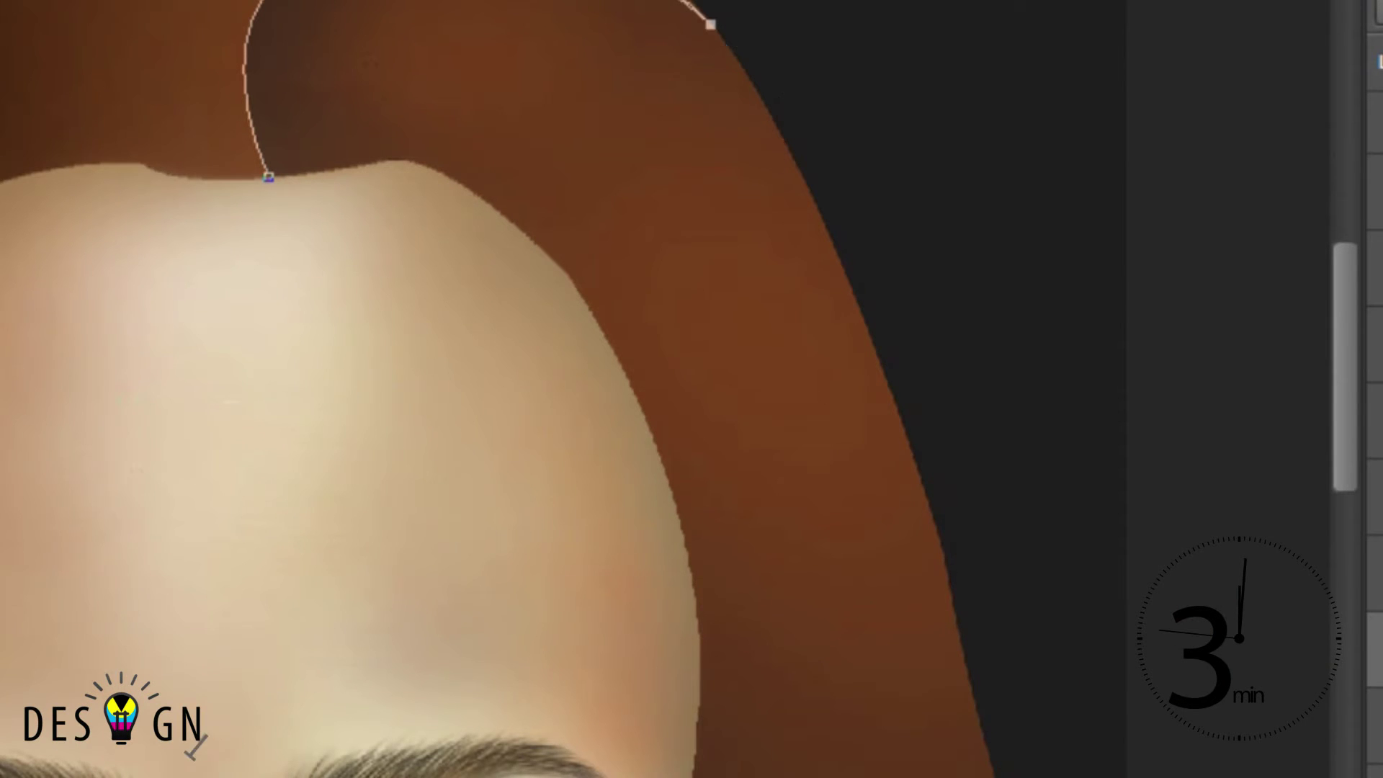
scroll(482, 389, "right", 3)
left_click_drag(735, 488, 756, 639)
key("ctrl+z")
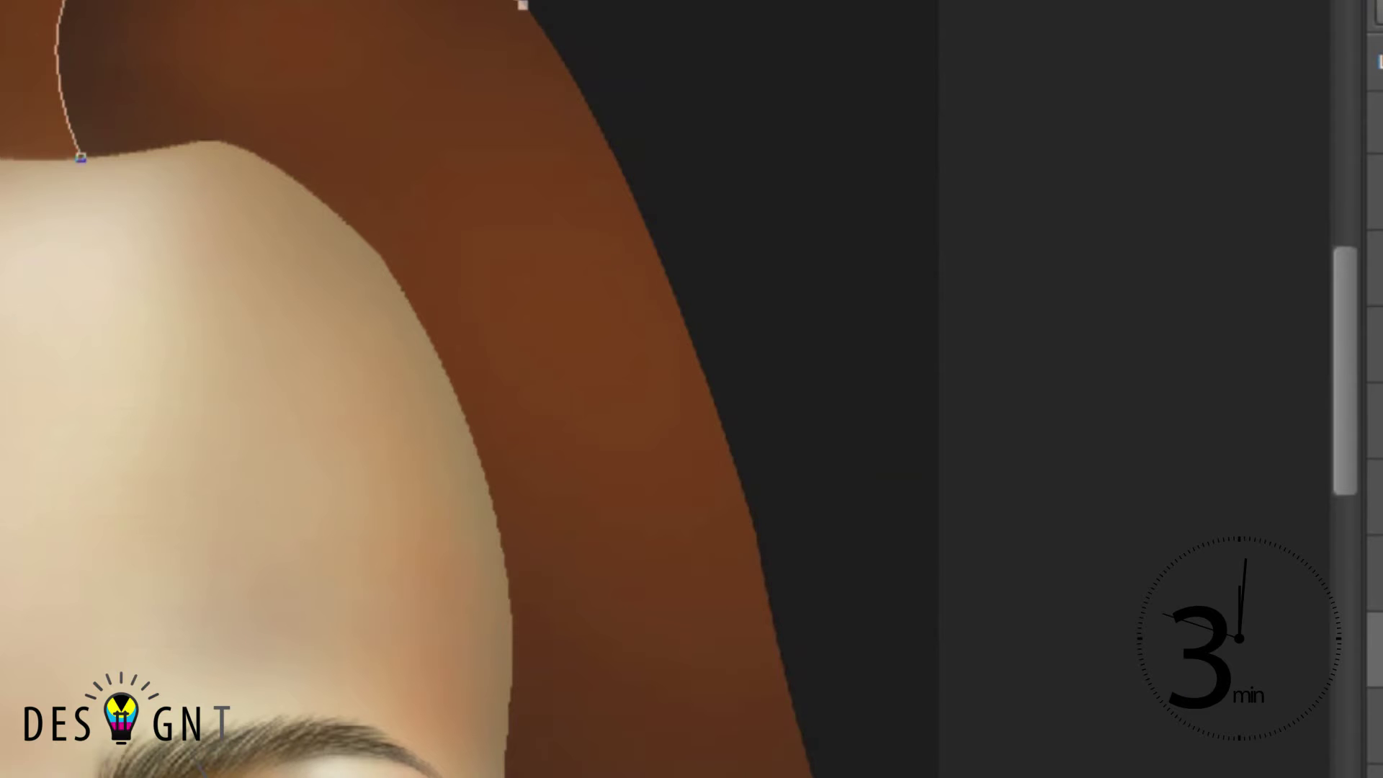
left_click_drag(747, 486, 817, 775)
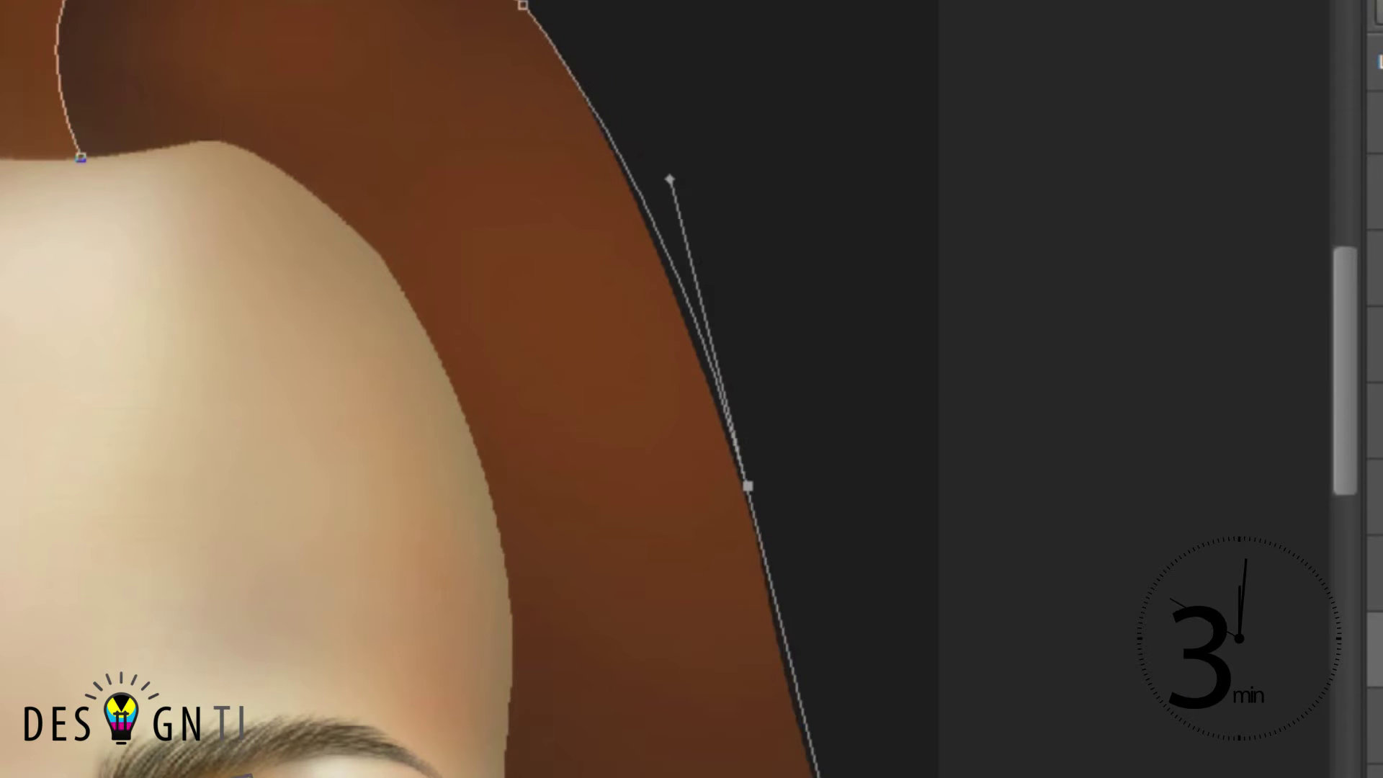
left_click_drag(816, 774, 835, 777)
- Continue the path lower along the hair's outer edge, bending it to hug the edge
scroll(746, 461, "up", 3)
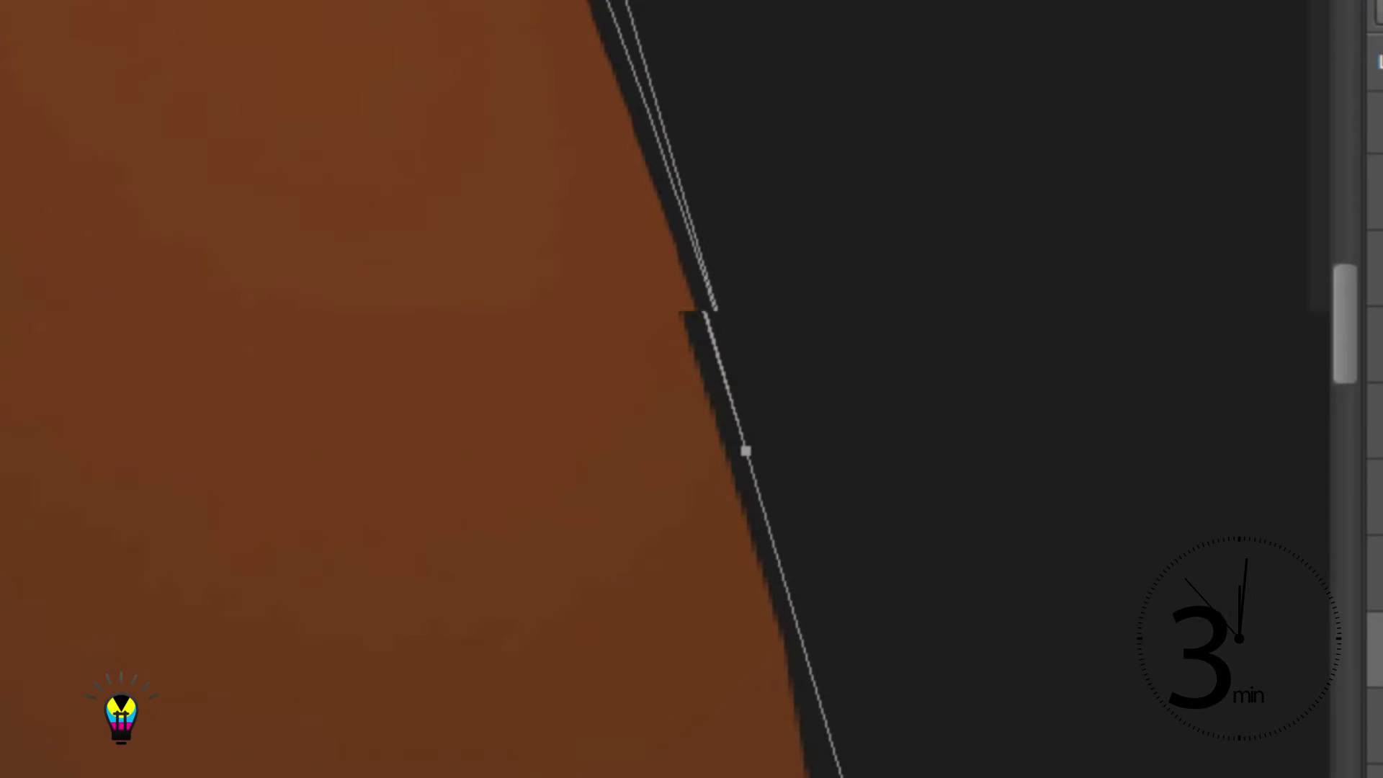
scroll(746, 451, "down", 3)
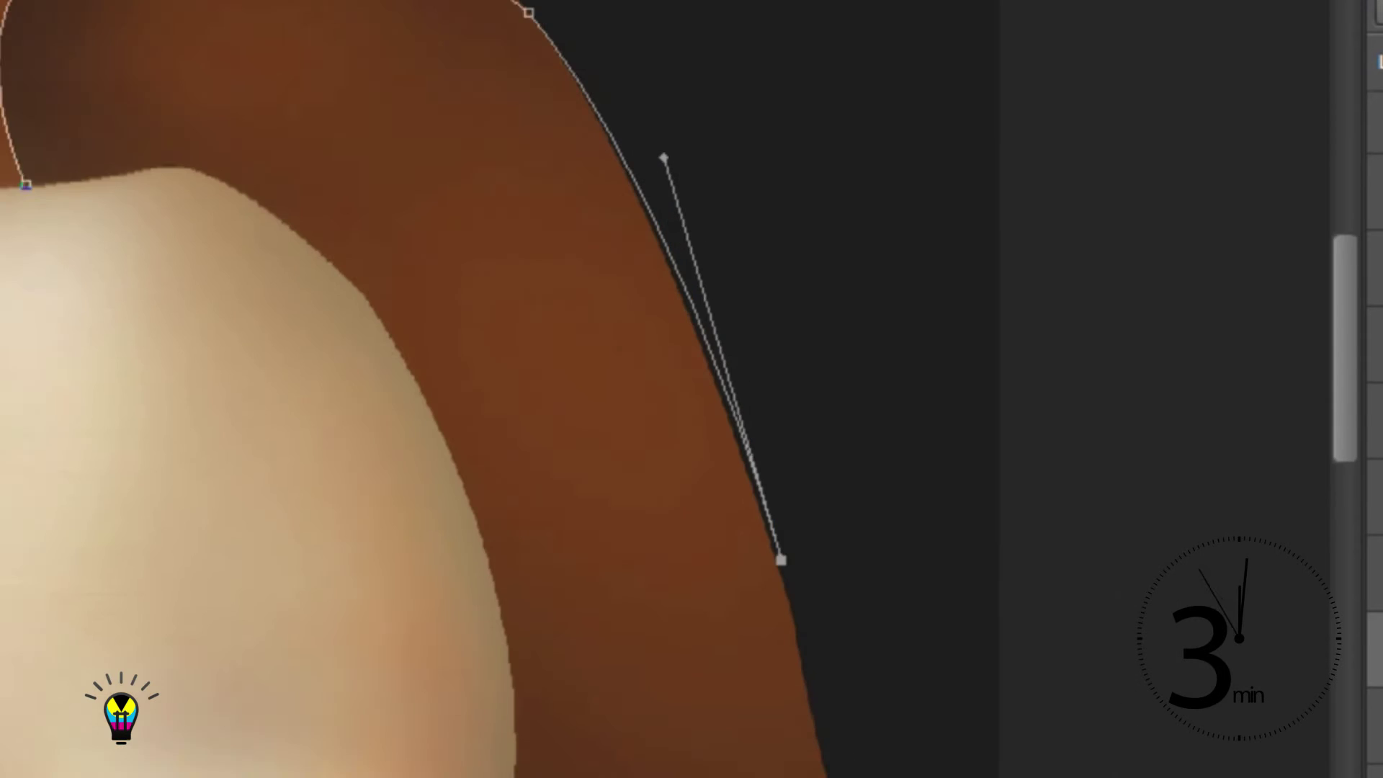
scroll(691, 388, "down", 5)
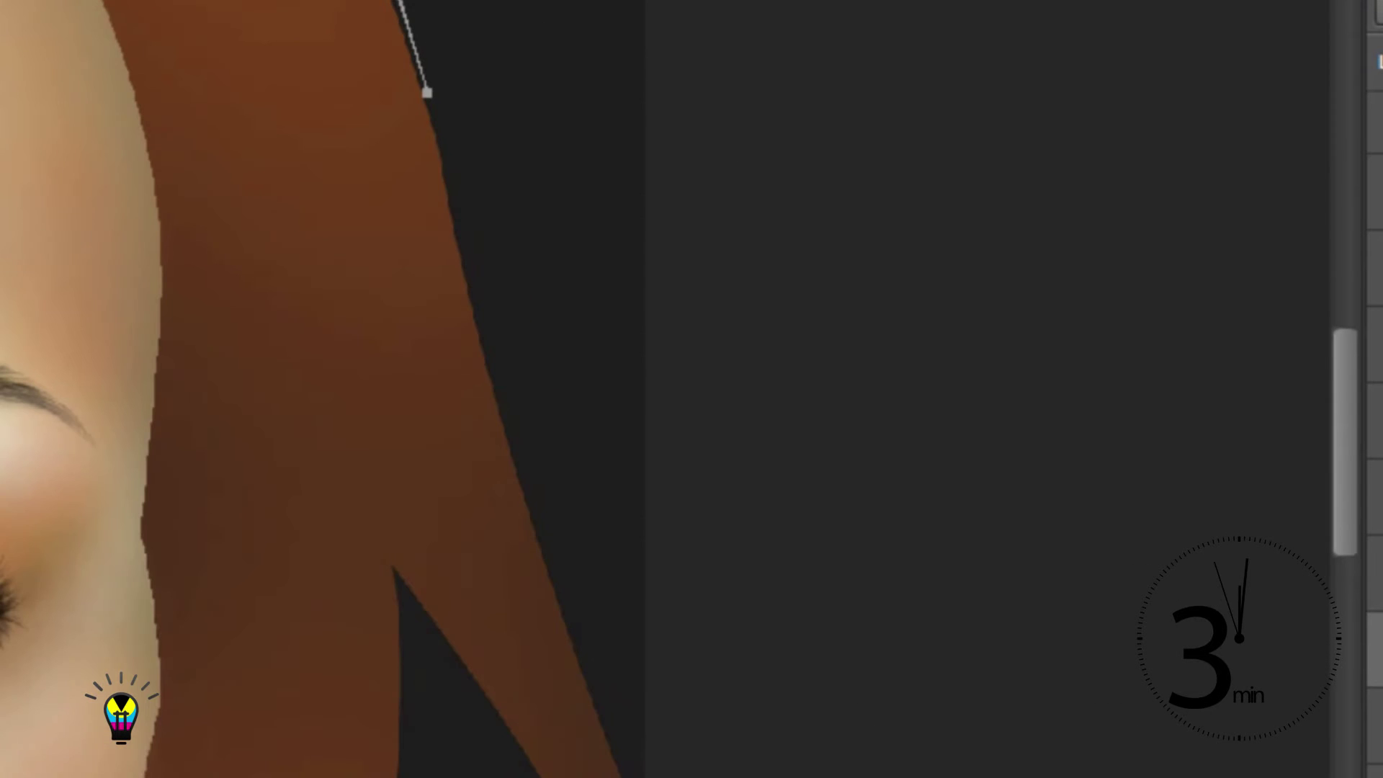
left_click_drag(616, 776, 633, 777)
scroll(562, 650, "down", 2)
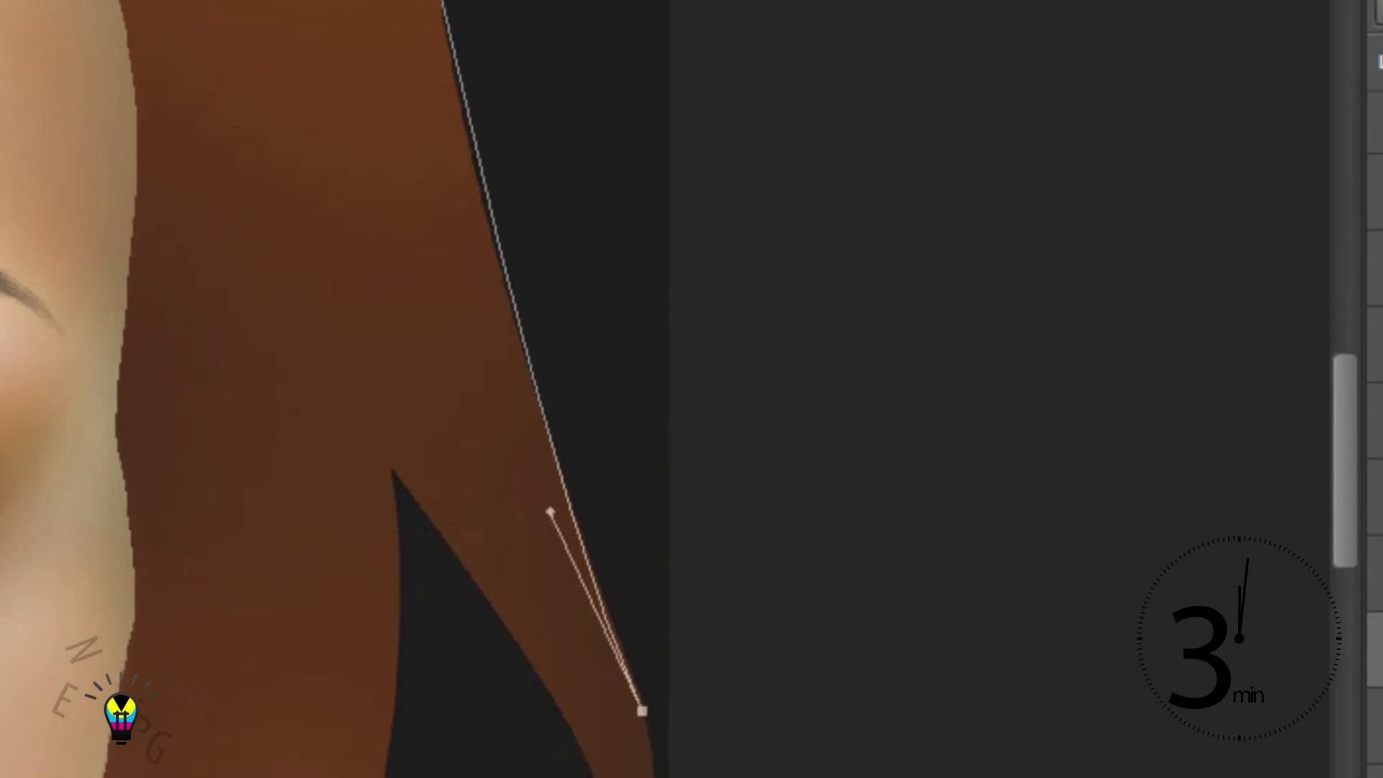
scroll(562, 650, "down", 5)
scroll(562, 650, "down", 3)
left_click(561, 650)
left_click_drag(562, 650, 542, 777)
- Place an anchor at the tip of the dark gap between strands
scroll(562, 389, "up", 3)
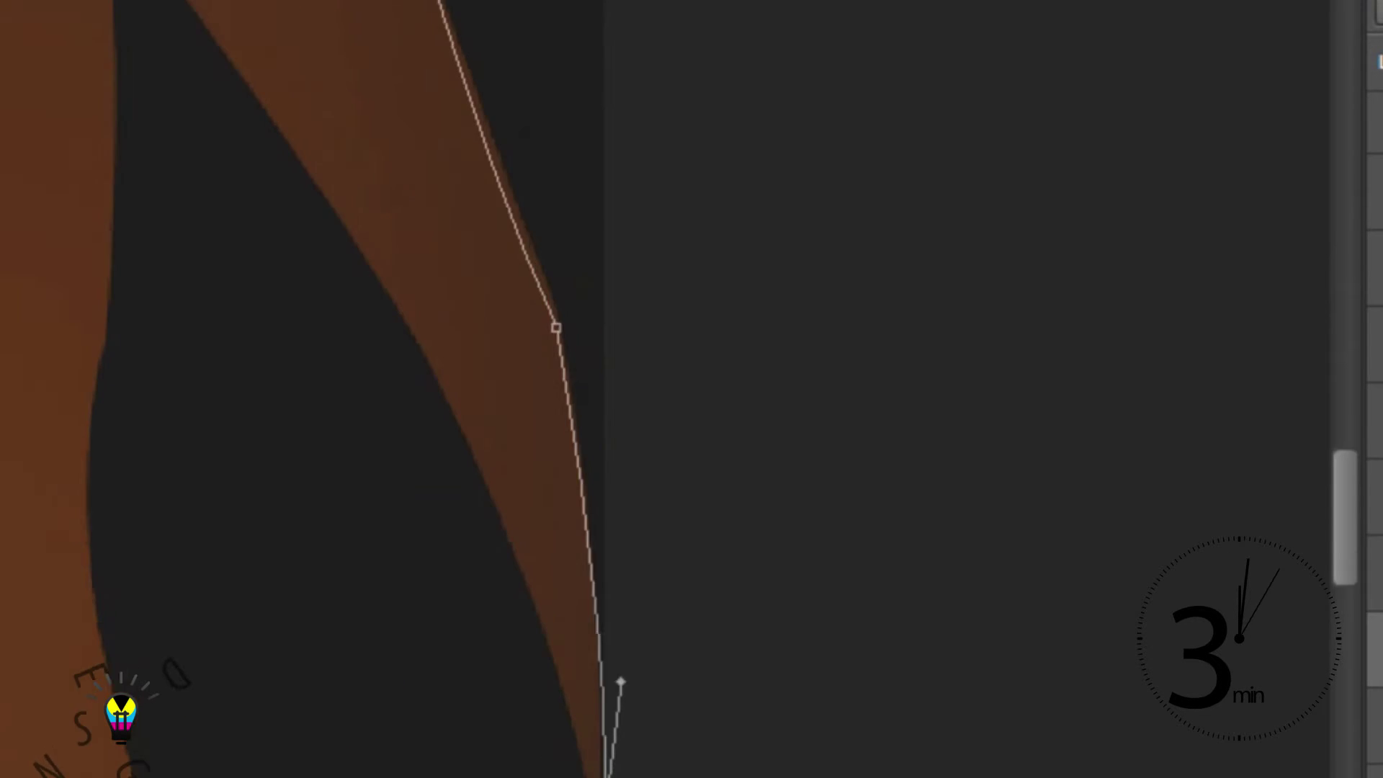
scroll(562, 389, "up", 3)
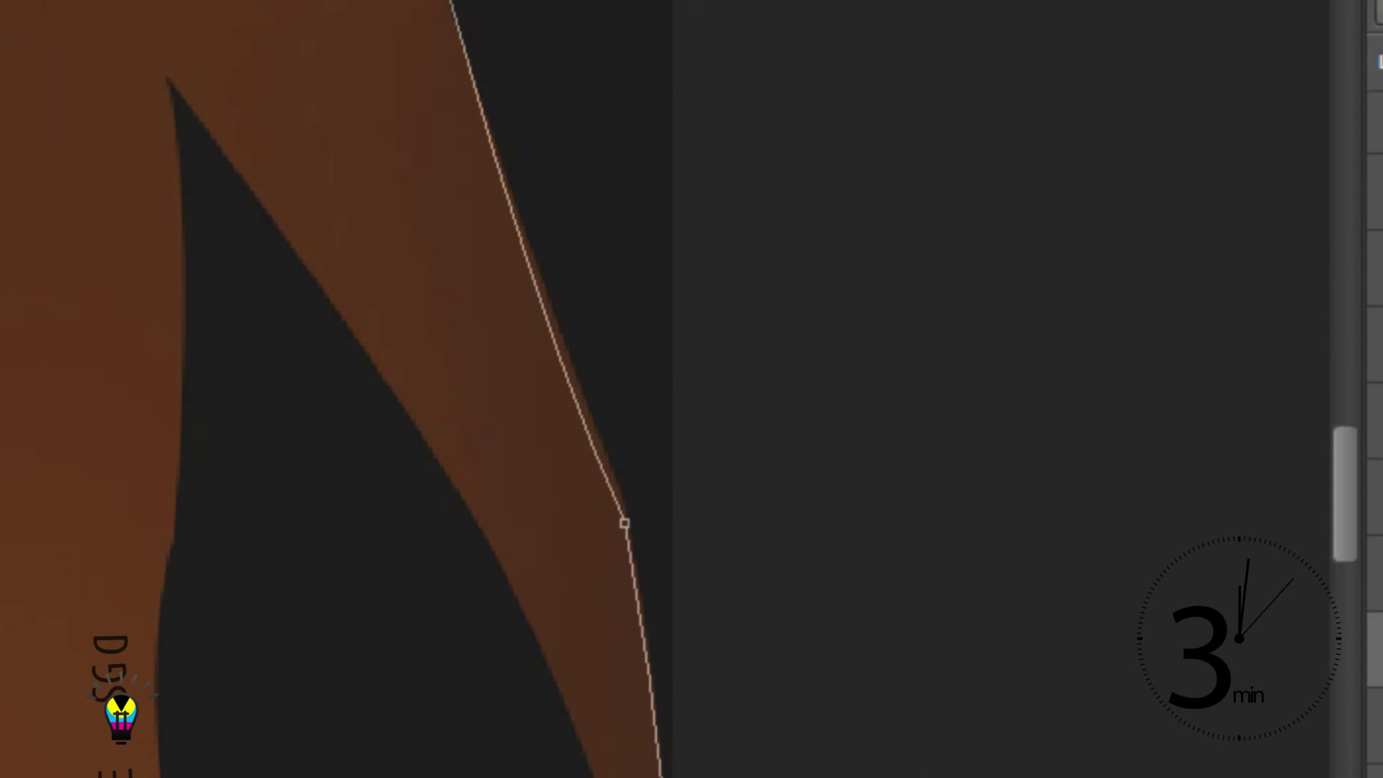
scroll(625, 523, "left", 2)
left_click_drag(256, 84, 547, 117)
scroll(404, 377, "up", 4)
scroll(420, 463, "down", 2)
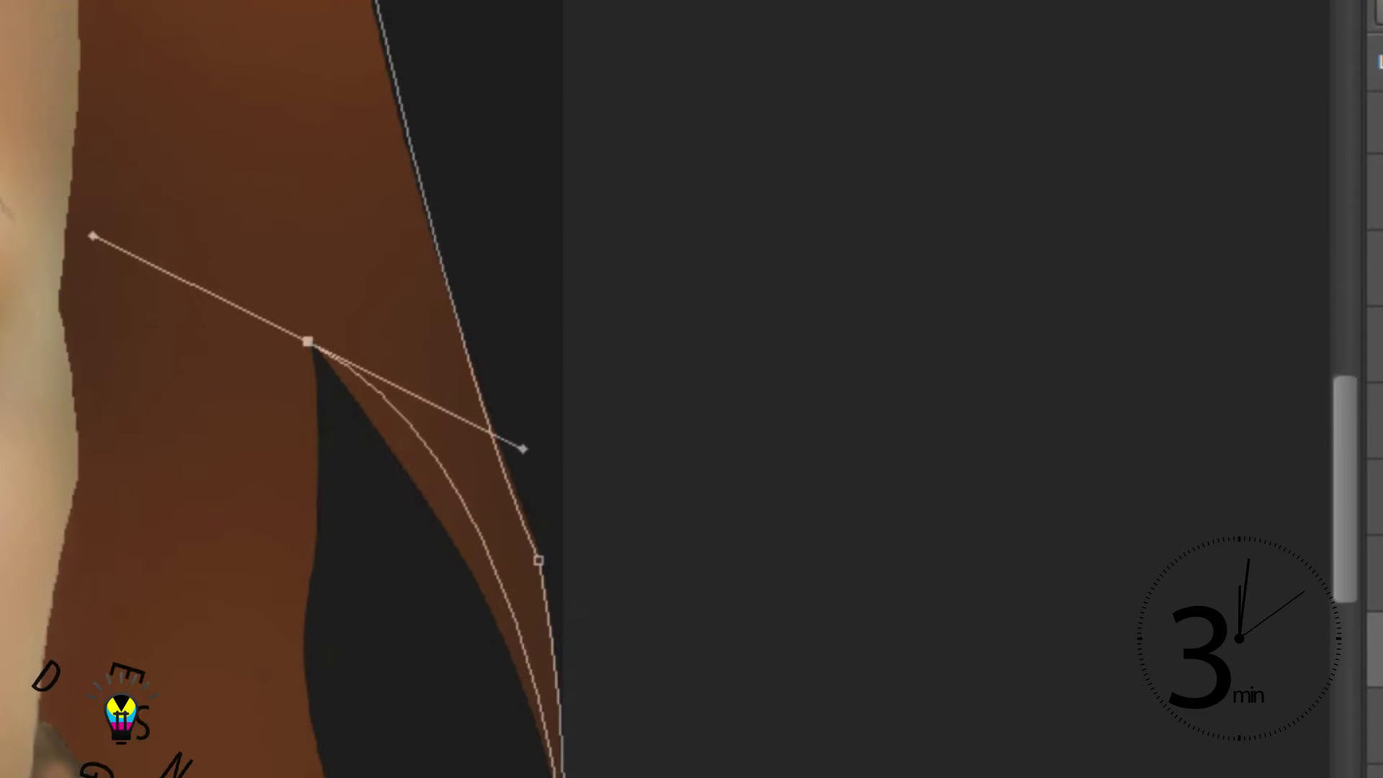
key("ctrl+z")
mouse_move(311, 341)
left_mouse_down()
mouse_move(41, 33)
mouse_move(76, 73)
left_mouse_up()
scroll(400, 498, "down", 2)
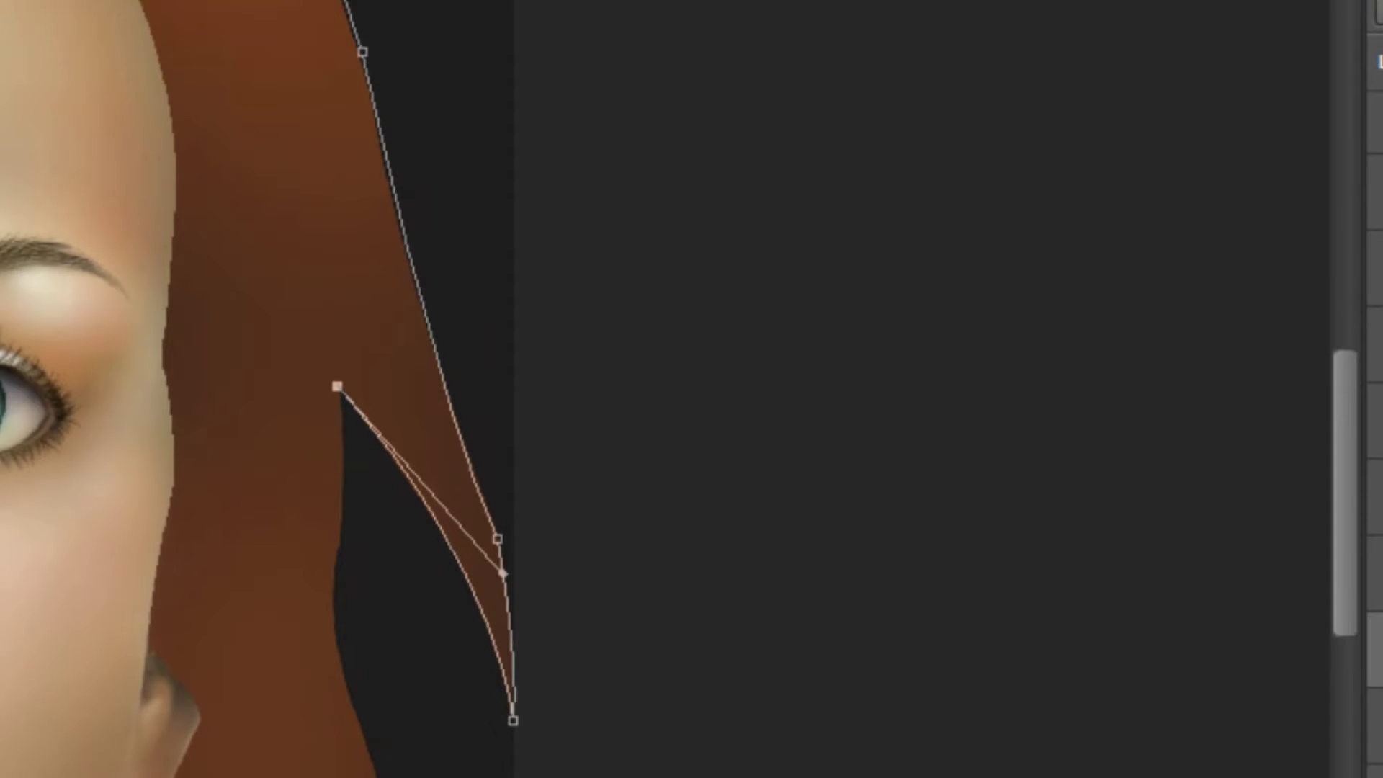
scroll(383, 566, "up", 2)
- Trace the path down the left edge of the dark gap
left_click_drag(383, 697, 509, 630)
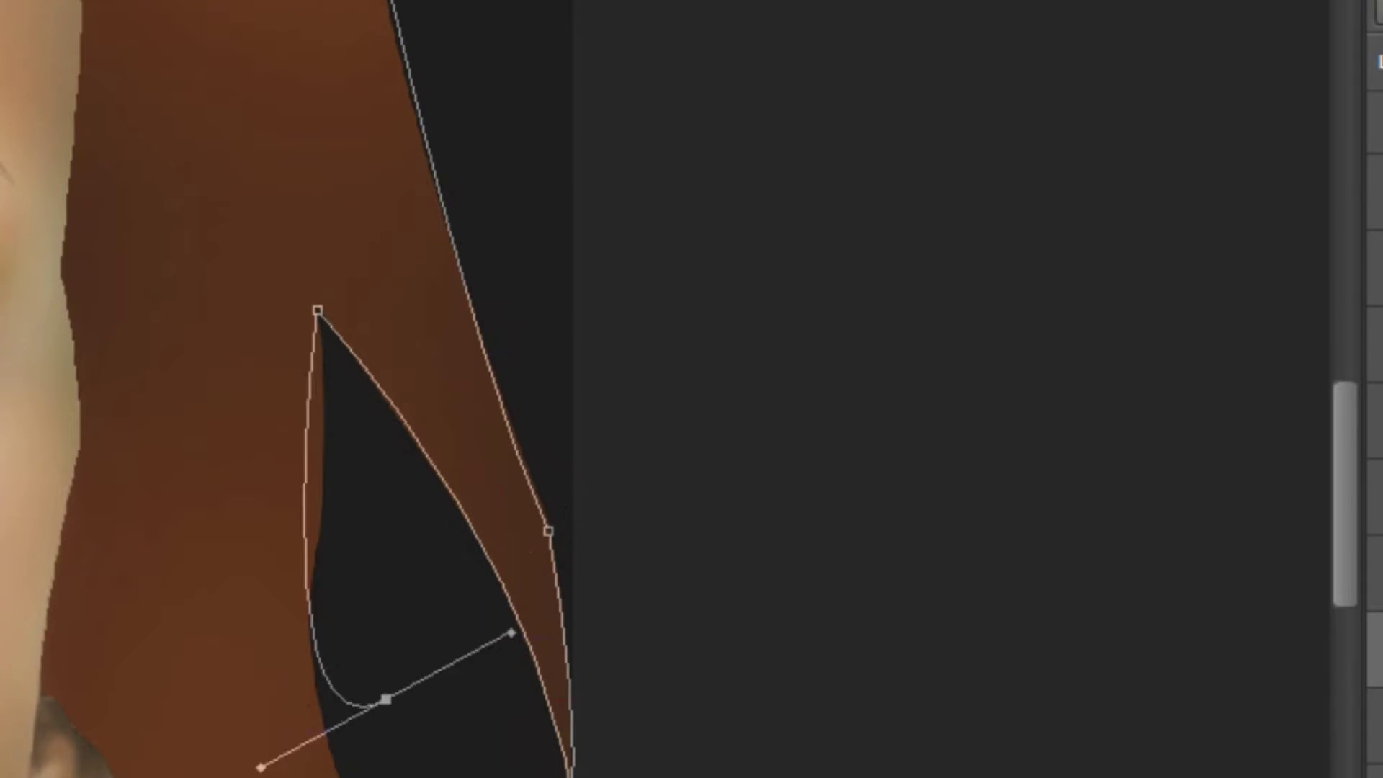
key("ctrl+z")
scroll(677, 389, "down", 3)
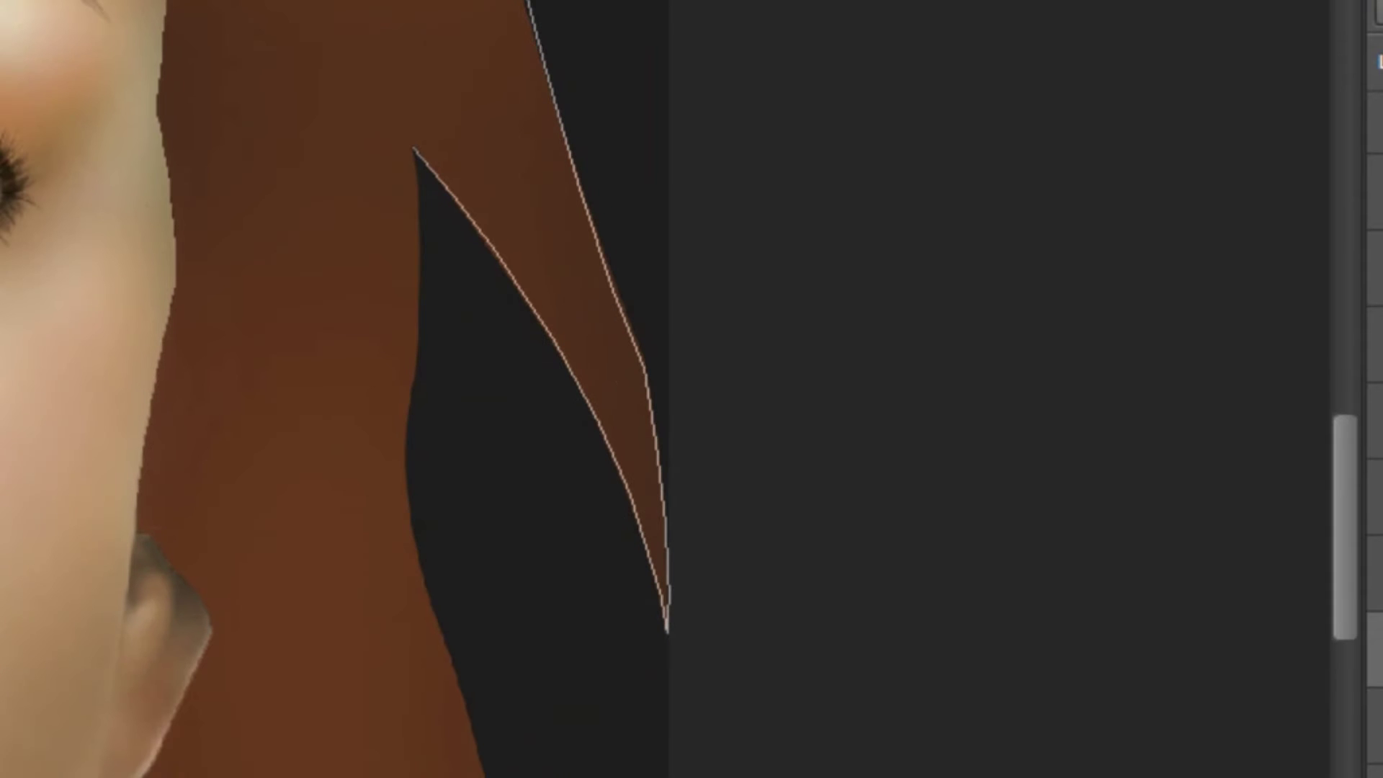
left_click_drag(402, 476, 373, 654)
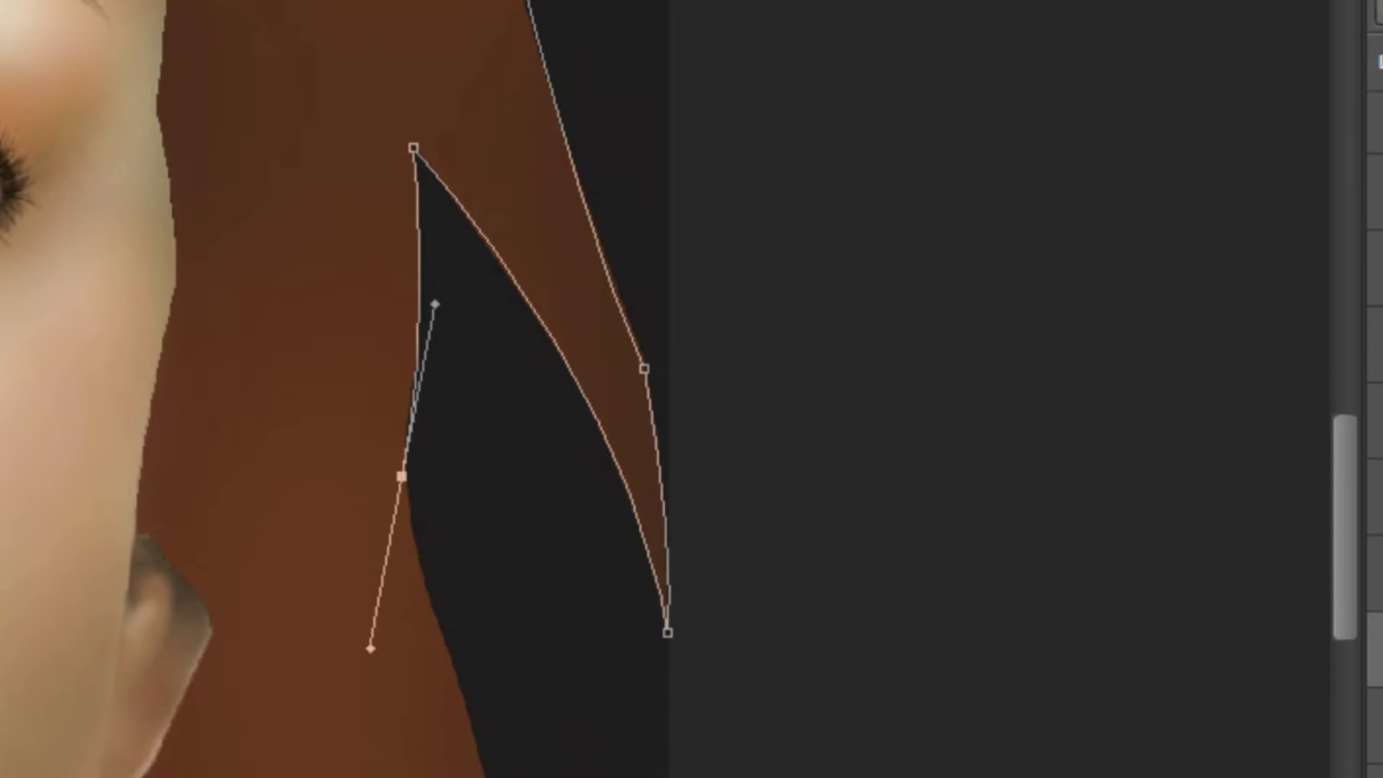
left_click_drag(455, 683, 472, 697)
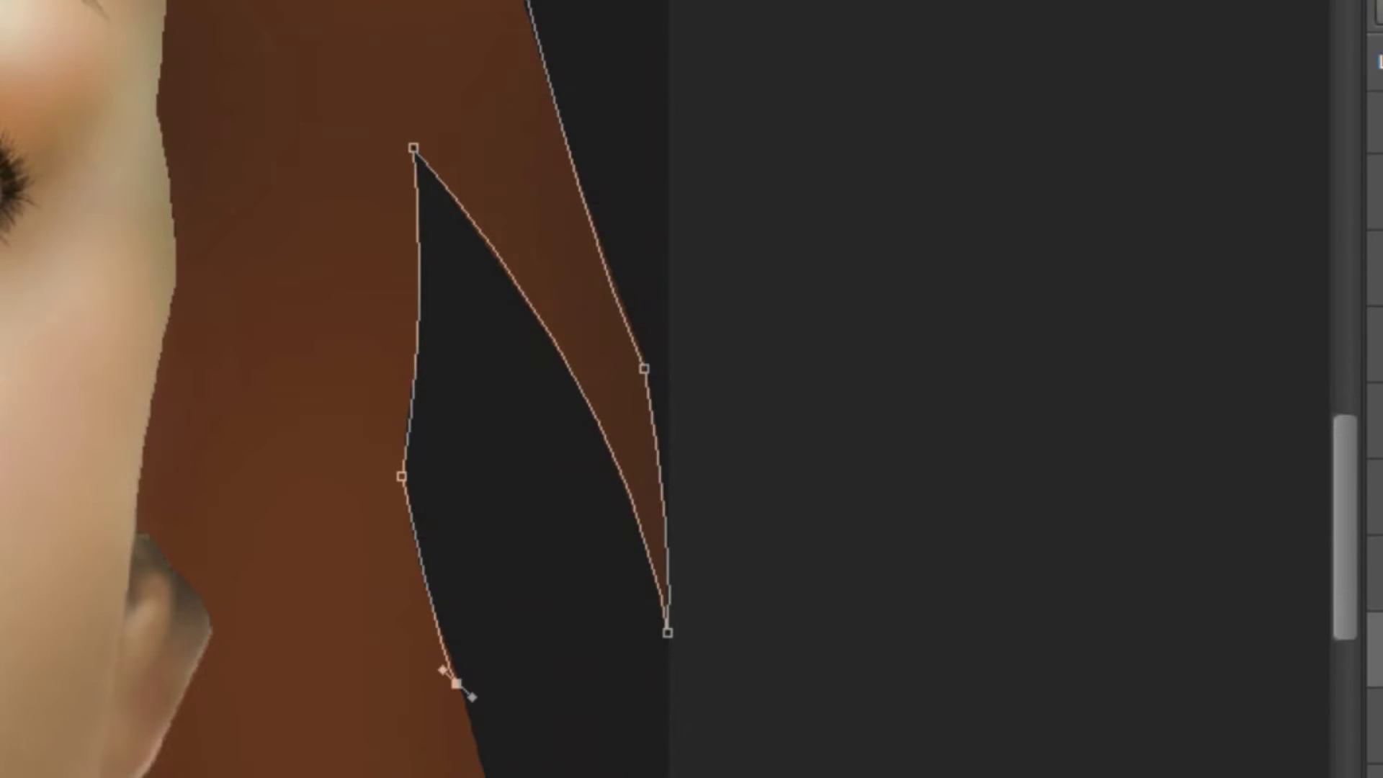
scroll(555, 389, "down", 8)
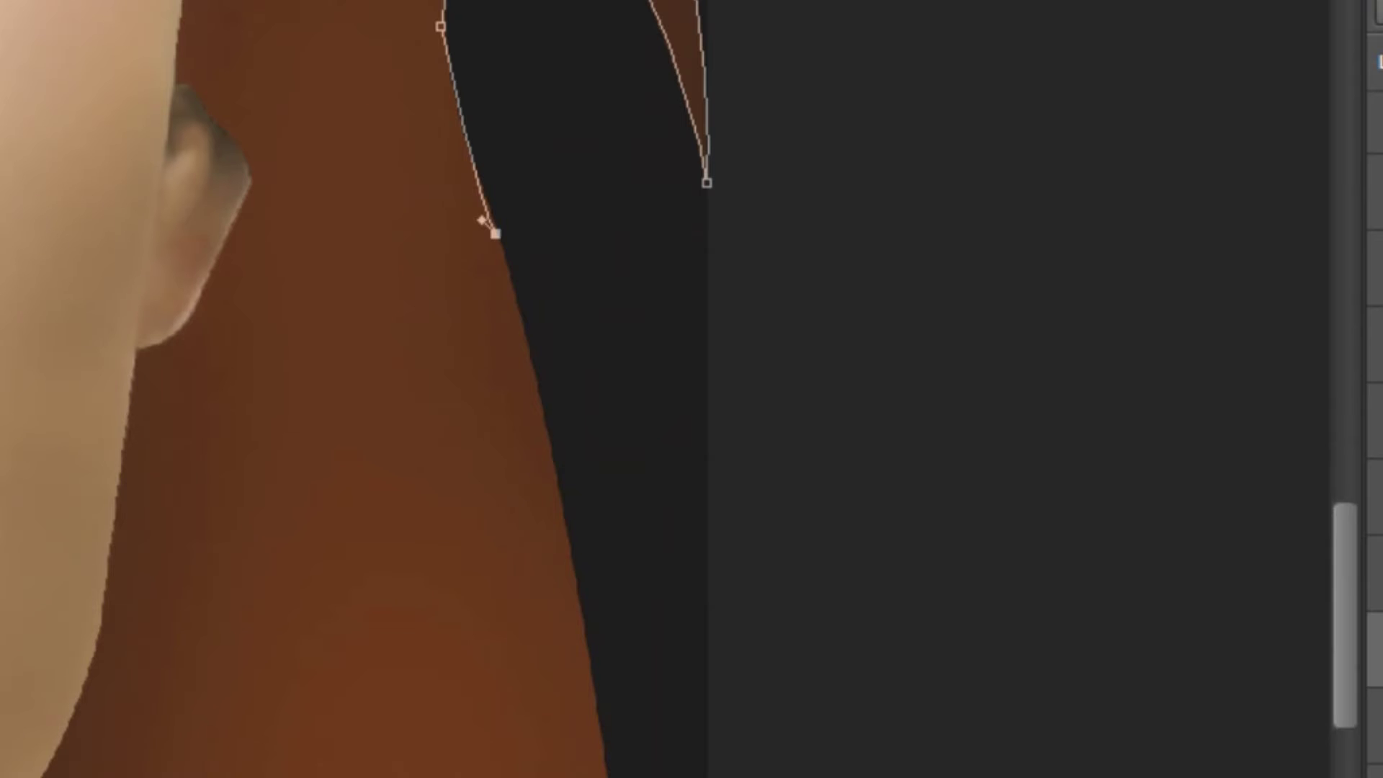
- Continue the path down the dark edge and curve it around the strand tip
left_click_drag(599, 760, 596, 777)
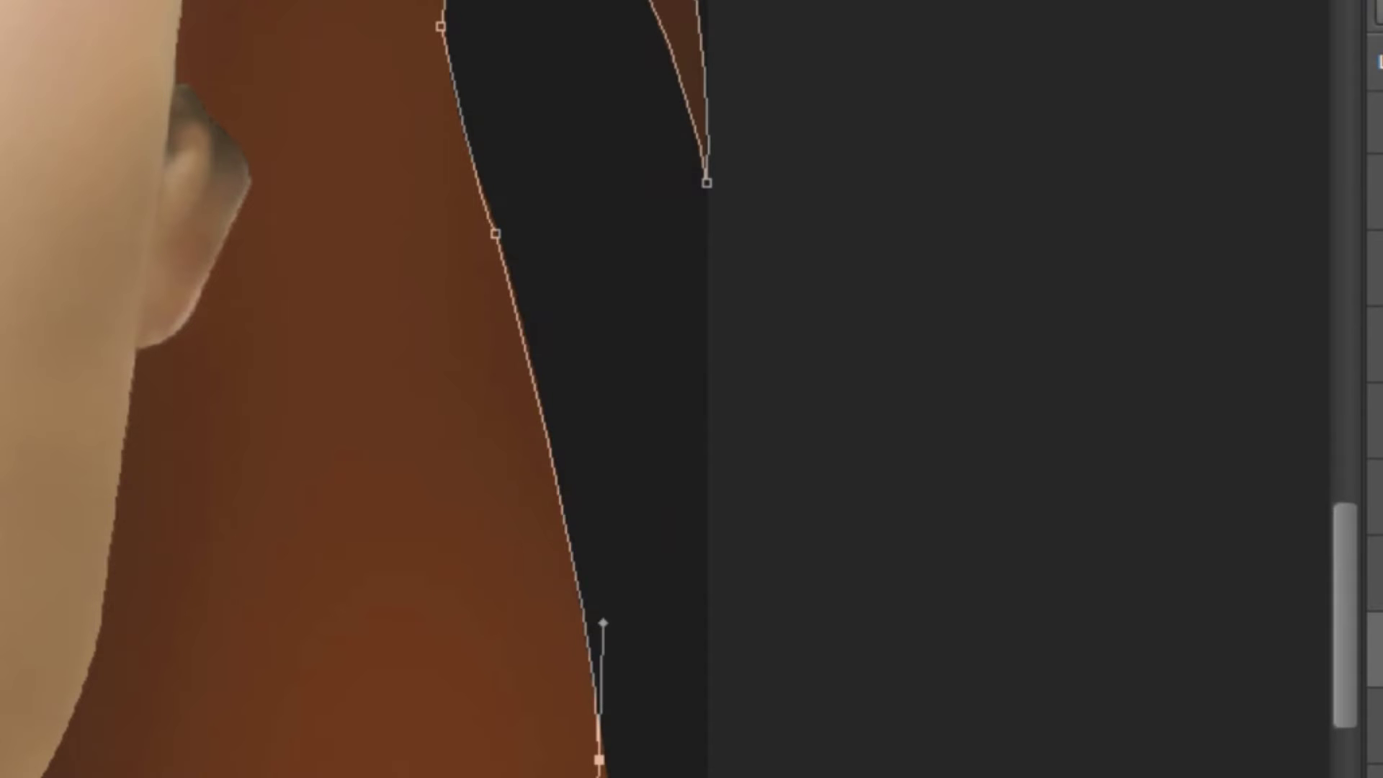
key("ctrl+z")
left_click_drag(595, 701, 595, 777)
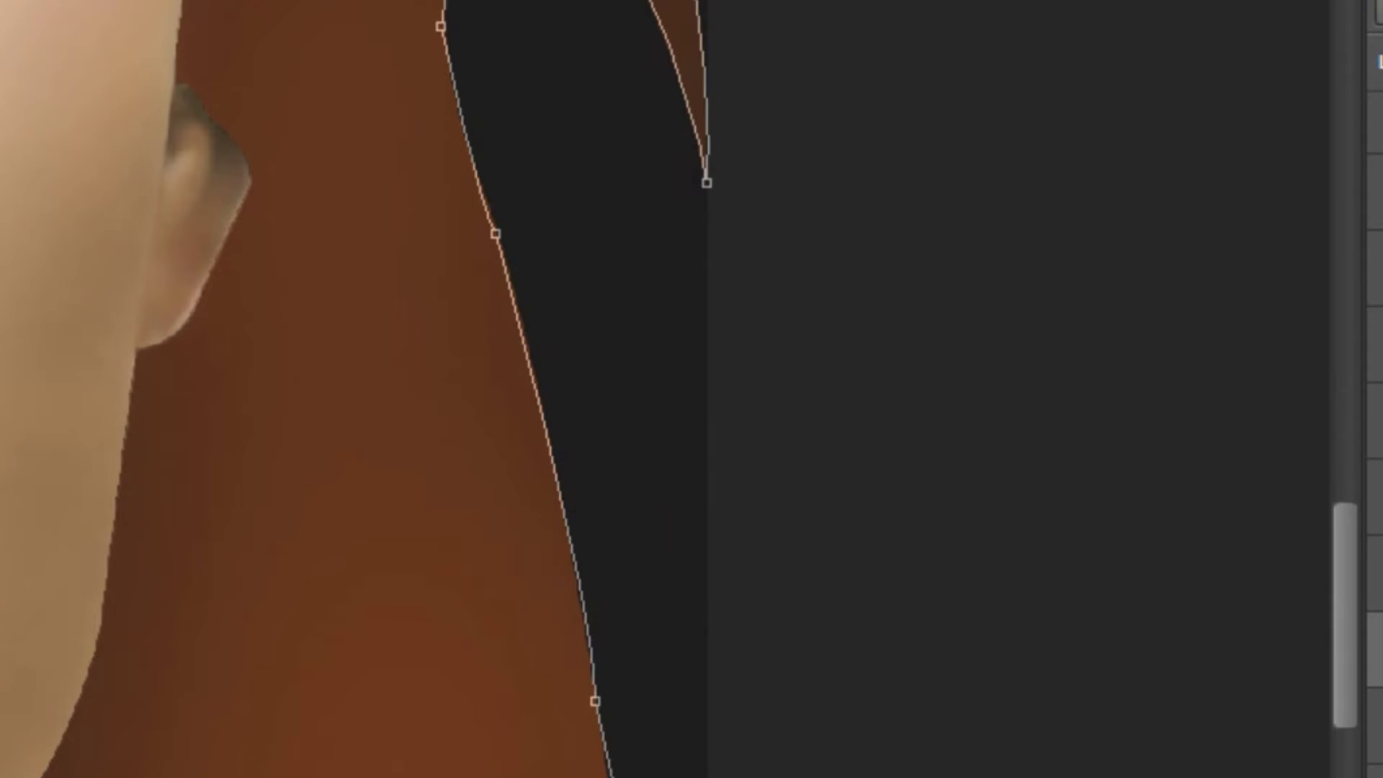
scroll(692, 389, "down", 3)
left_click_drag(611, 751, 628, 777)
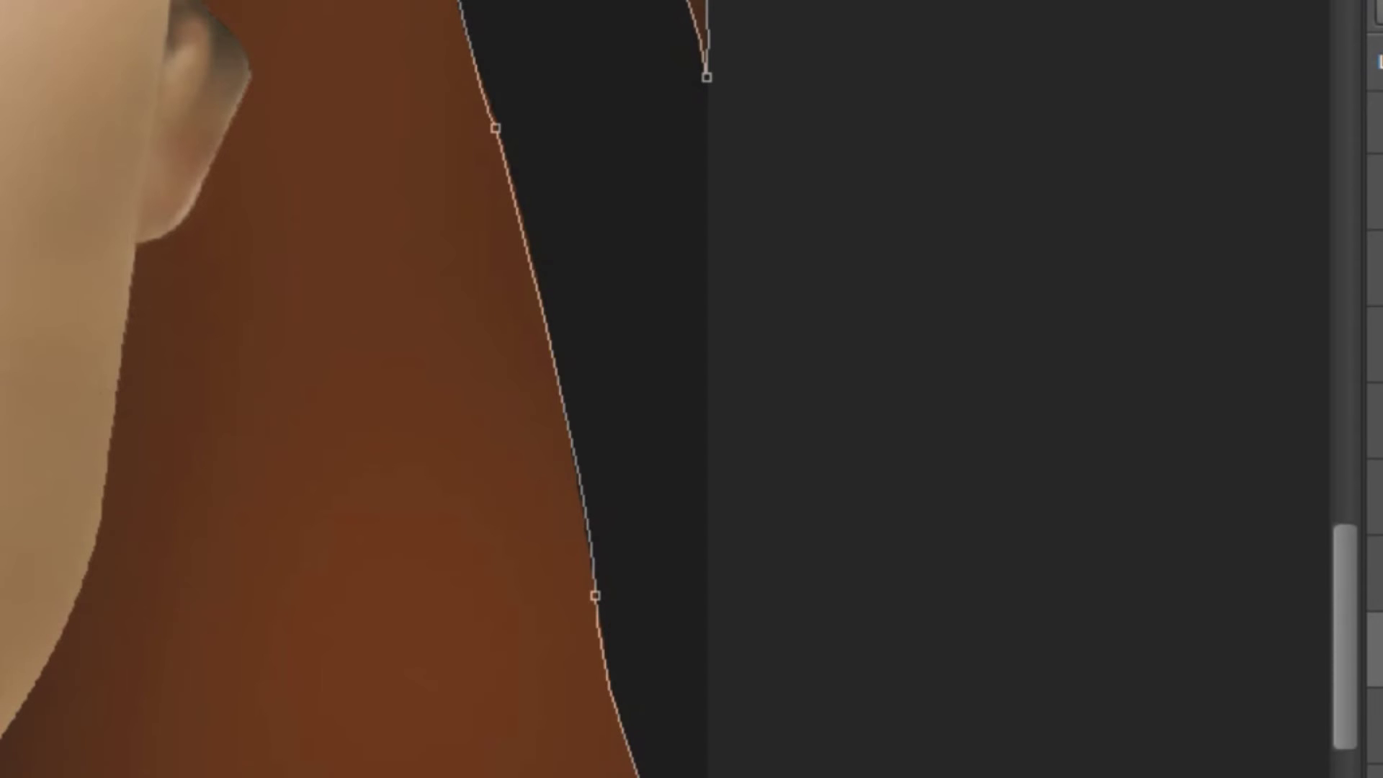
scroll(691, 389, "down", 5)
left_click_drag(386, 231, 558, 361)
left_click_drag(607, 666, 695, 777)
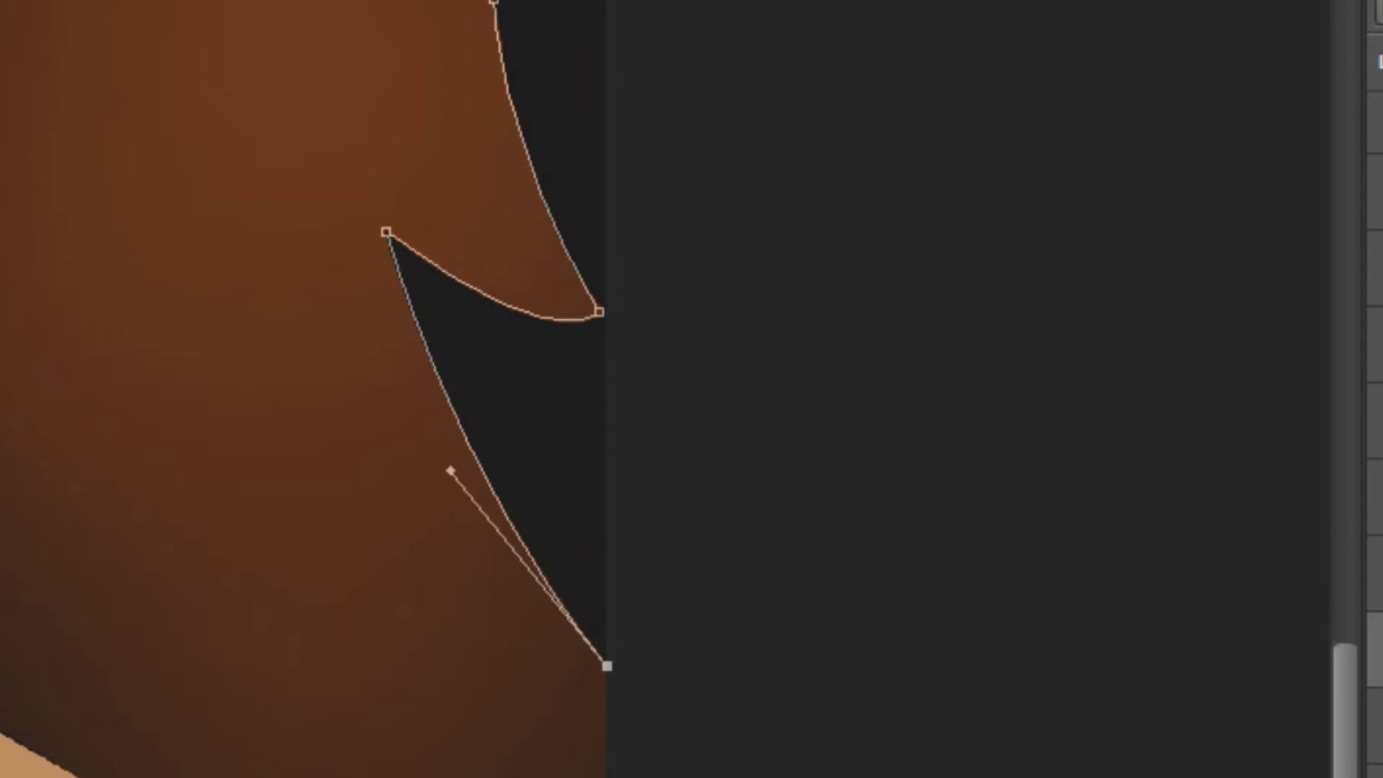
- Place an anchor at the hair corner above the shoulder, fixing its curve handles
scroll(605, 770, "up", 2)
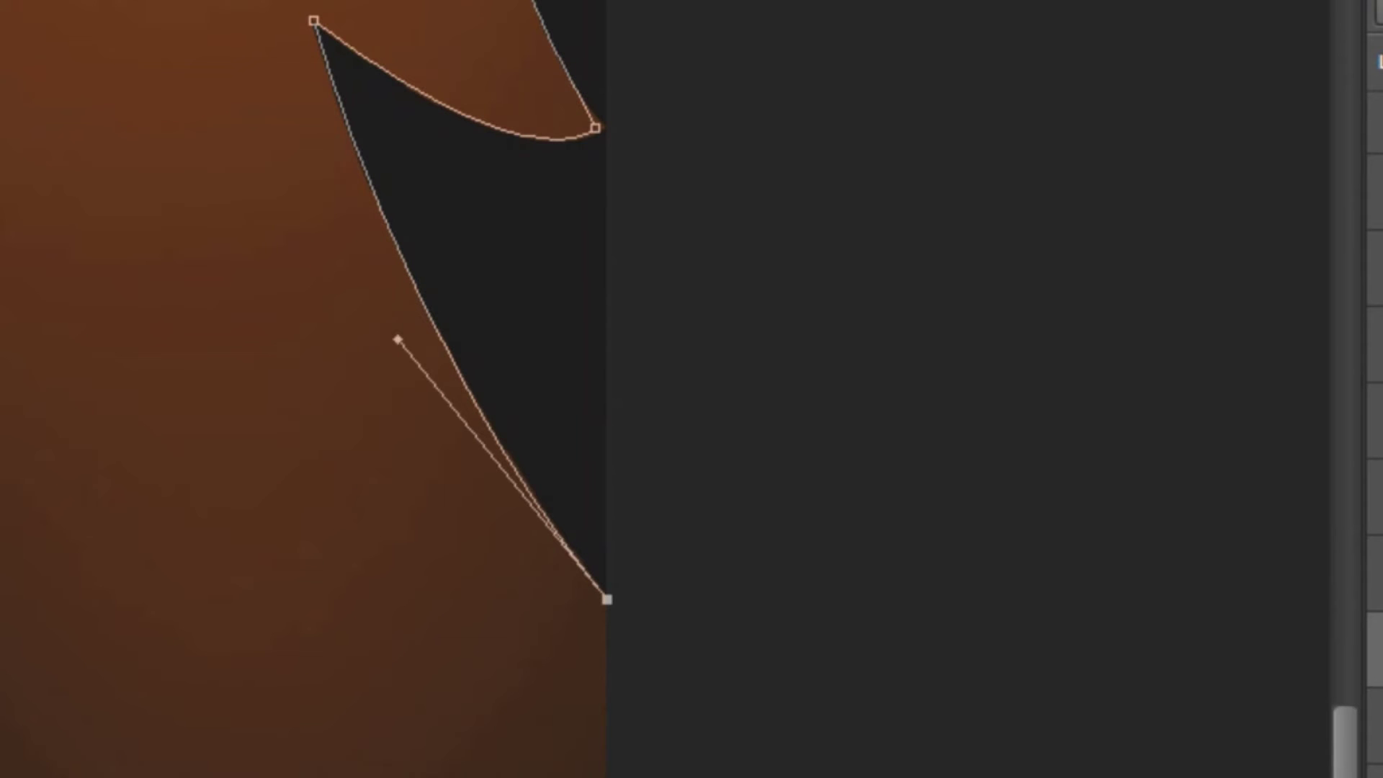
scroll(520, 774, "down", 2)
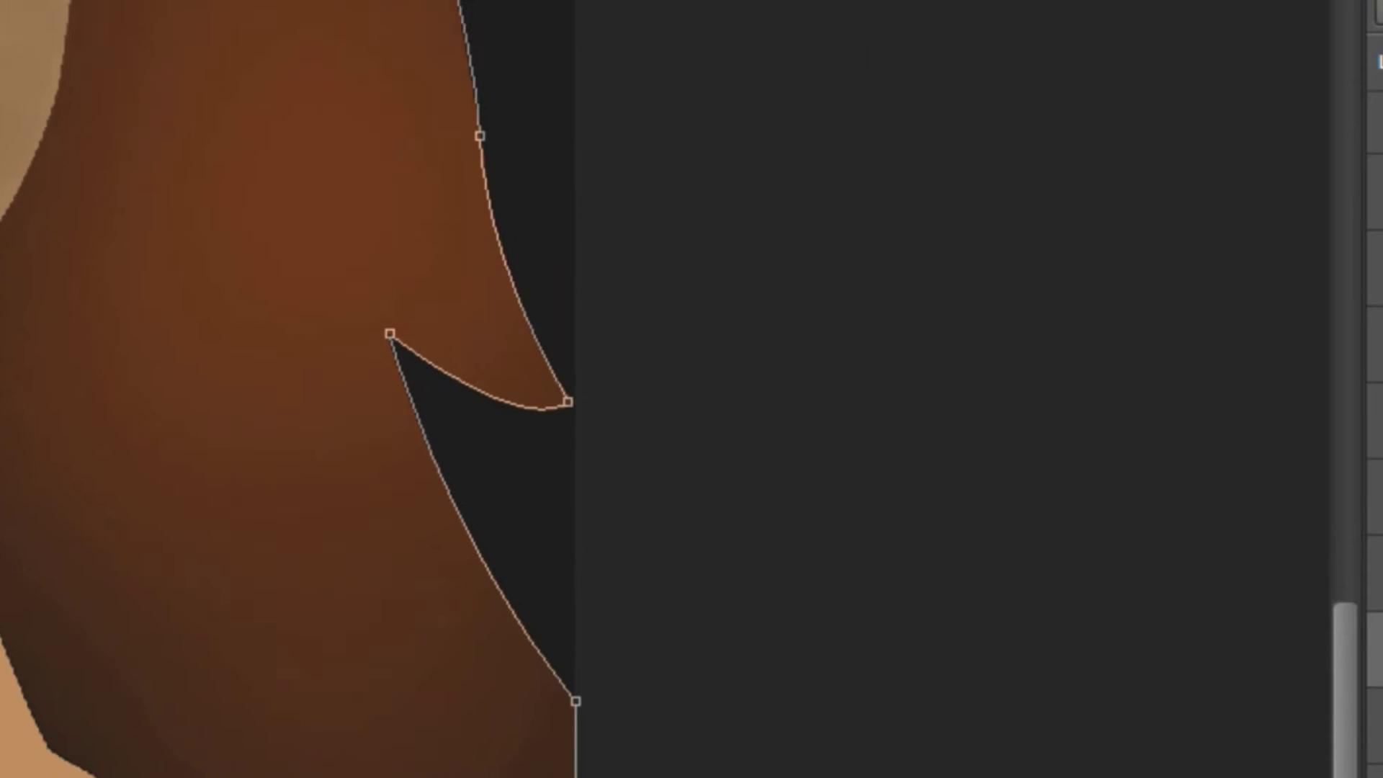
scroll(520, 775, "left", 5)
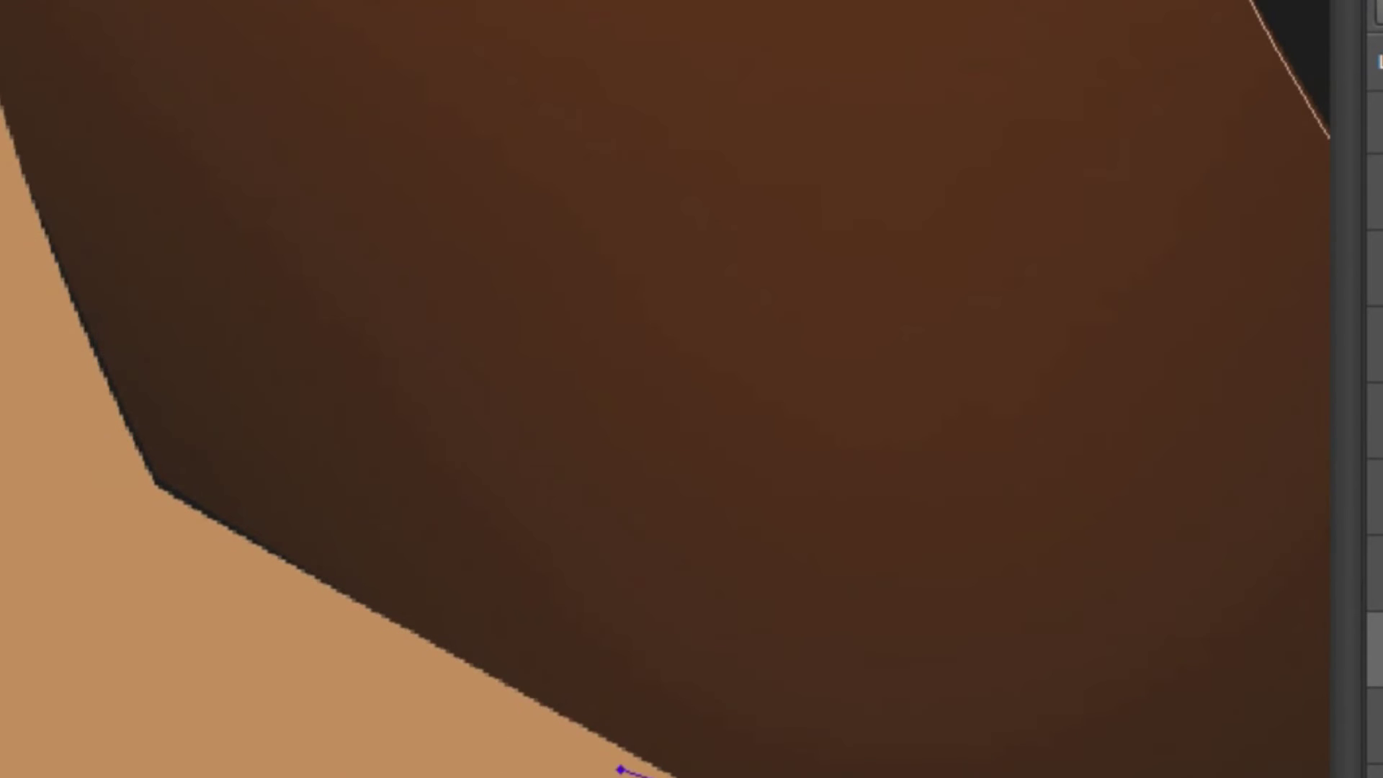
left_click_drag(158, 489, 127, 478)
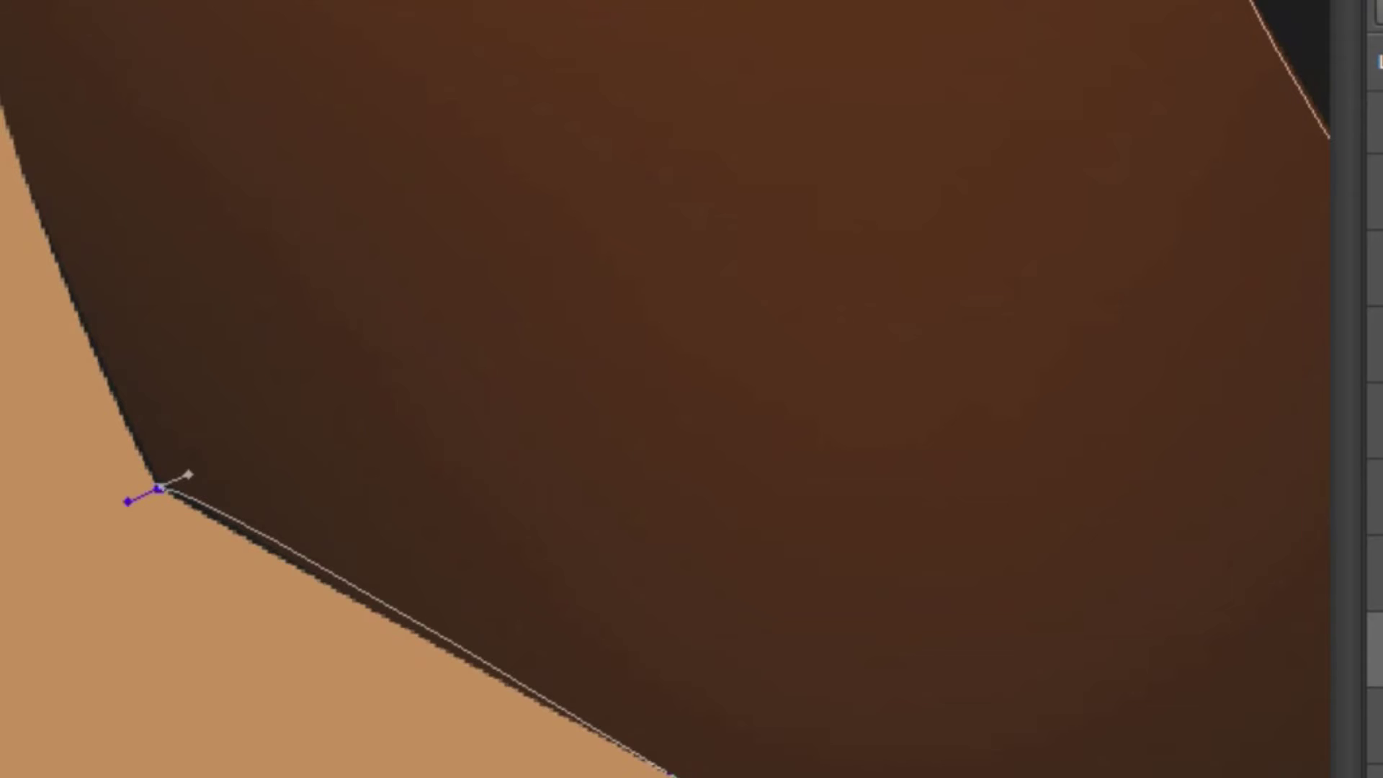
key("Return")
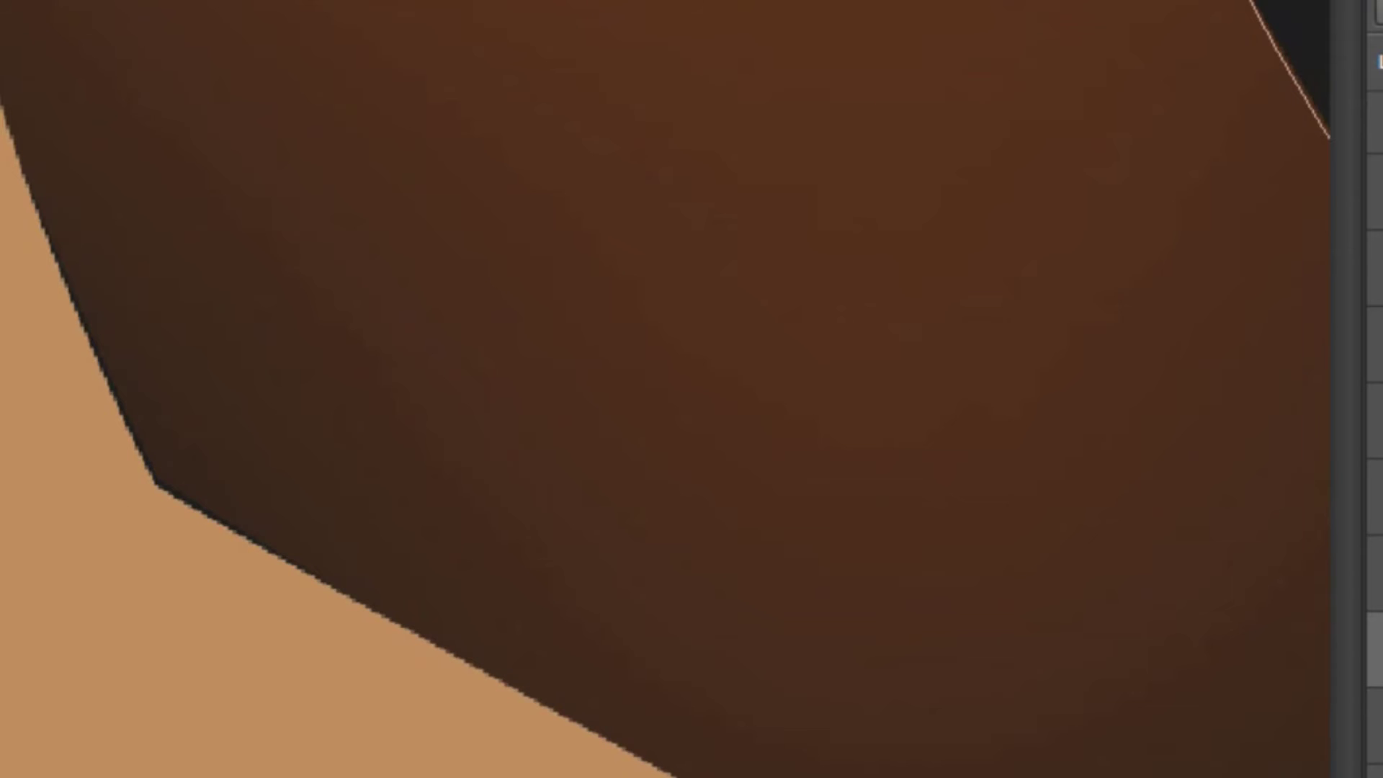
key("ctrl+z")
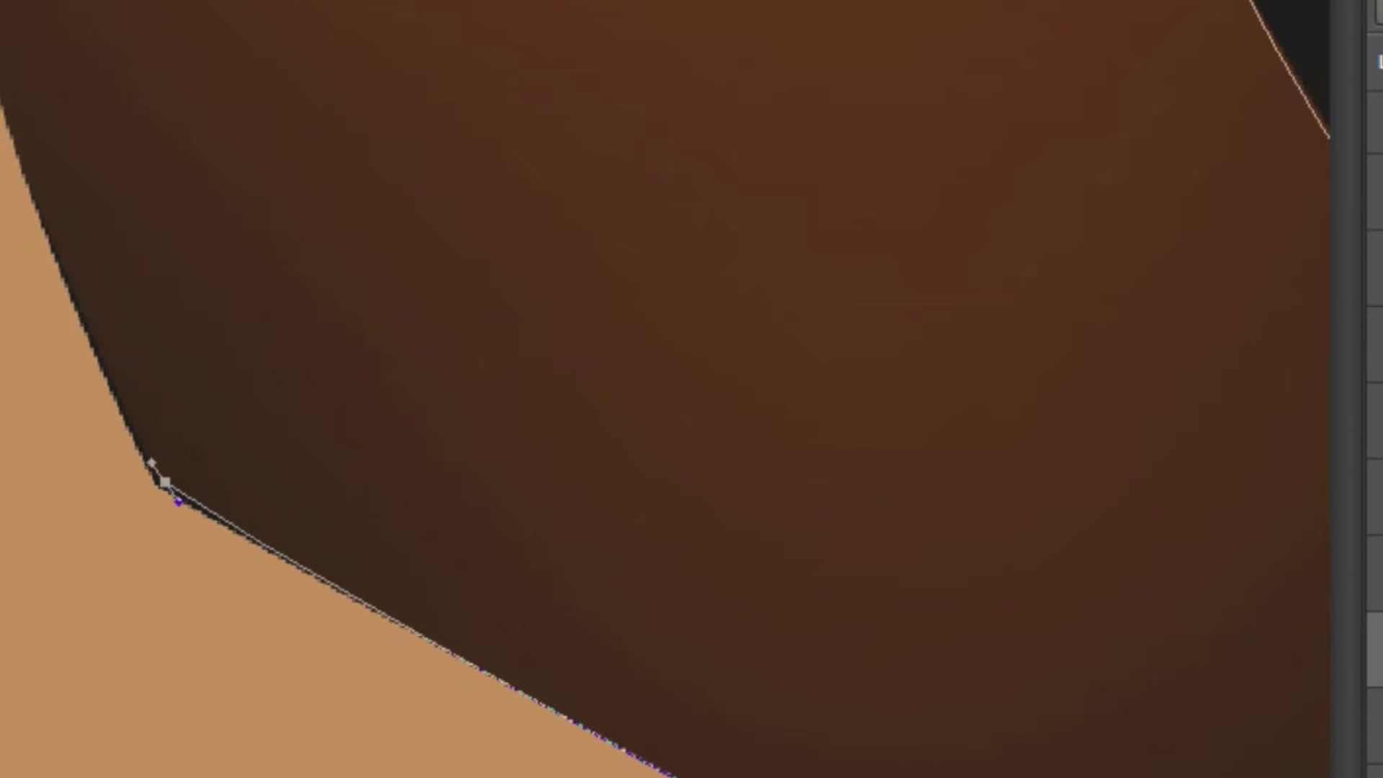
key("ctrl+alt+z")
key("ctrl+alt+z")
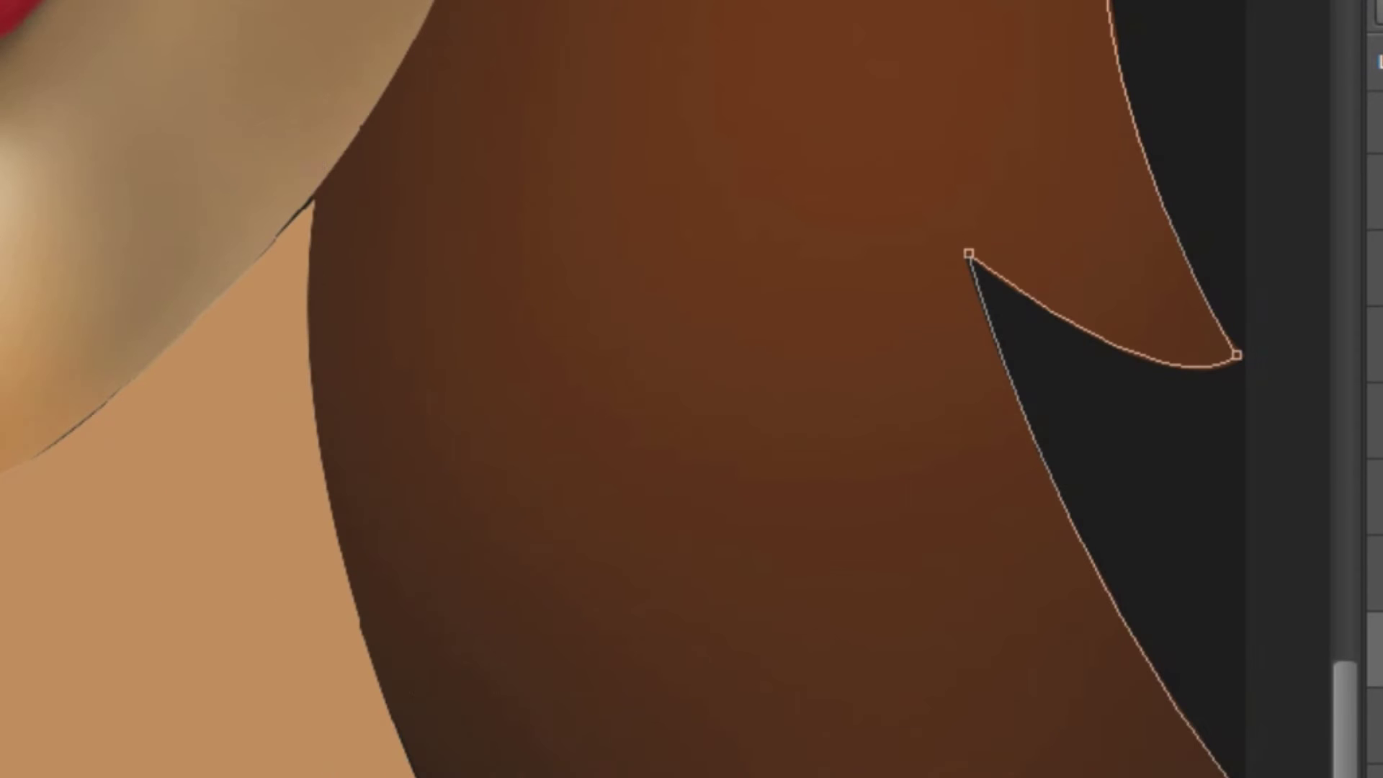
- Extend the path along the hair's lower edge toward the chin
mouse_move(311, 216)
left_mouse_down()
mouse_move(276, 667)
mouse_move(269, 650)
left_mouse_up()
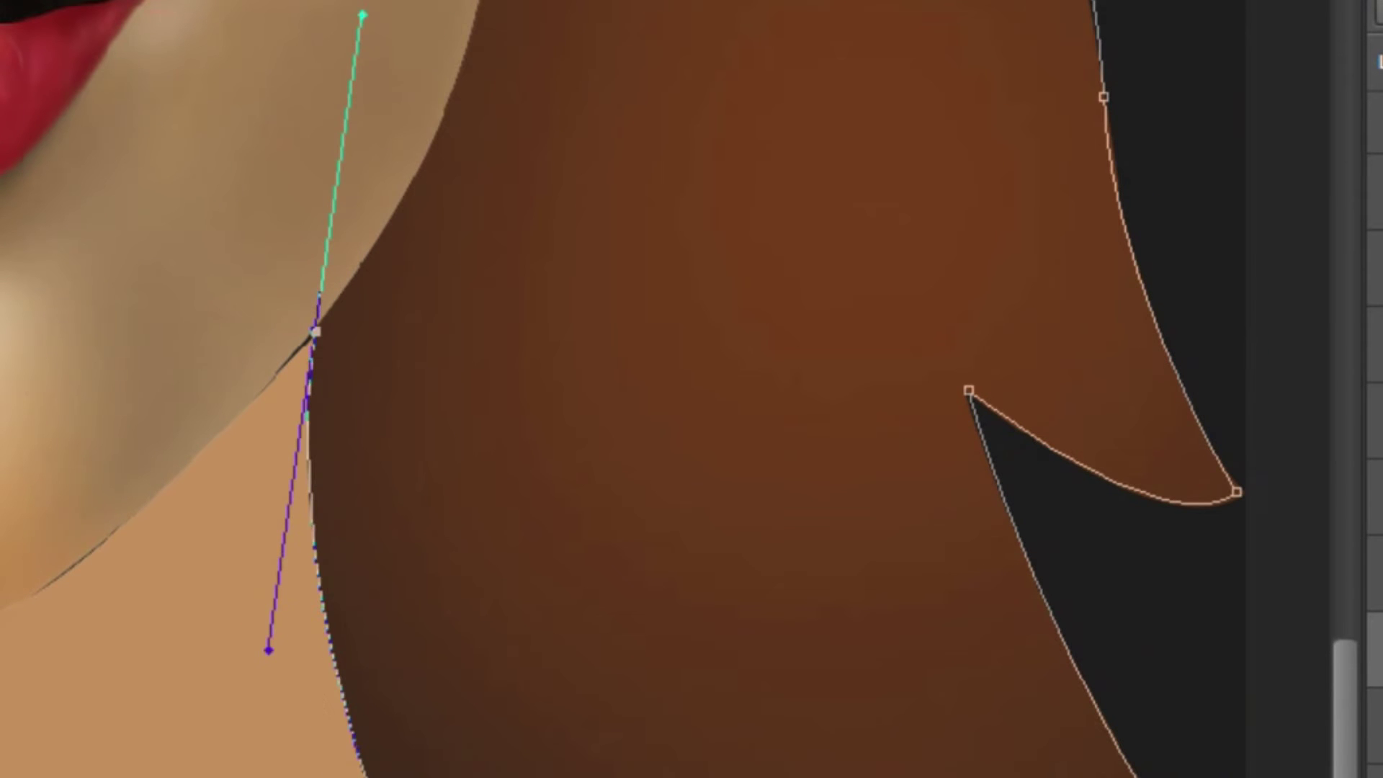
scroll(528, 252, "down", 1)
scroll(528, 252, "down", 1)
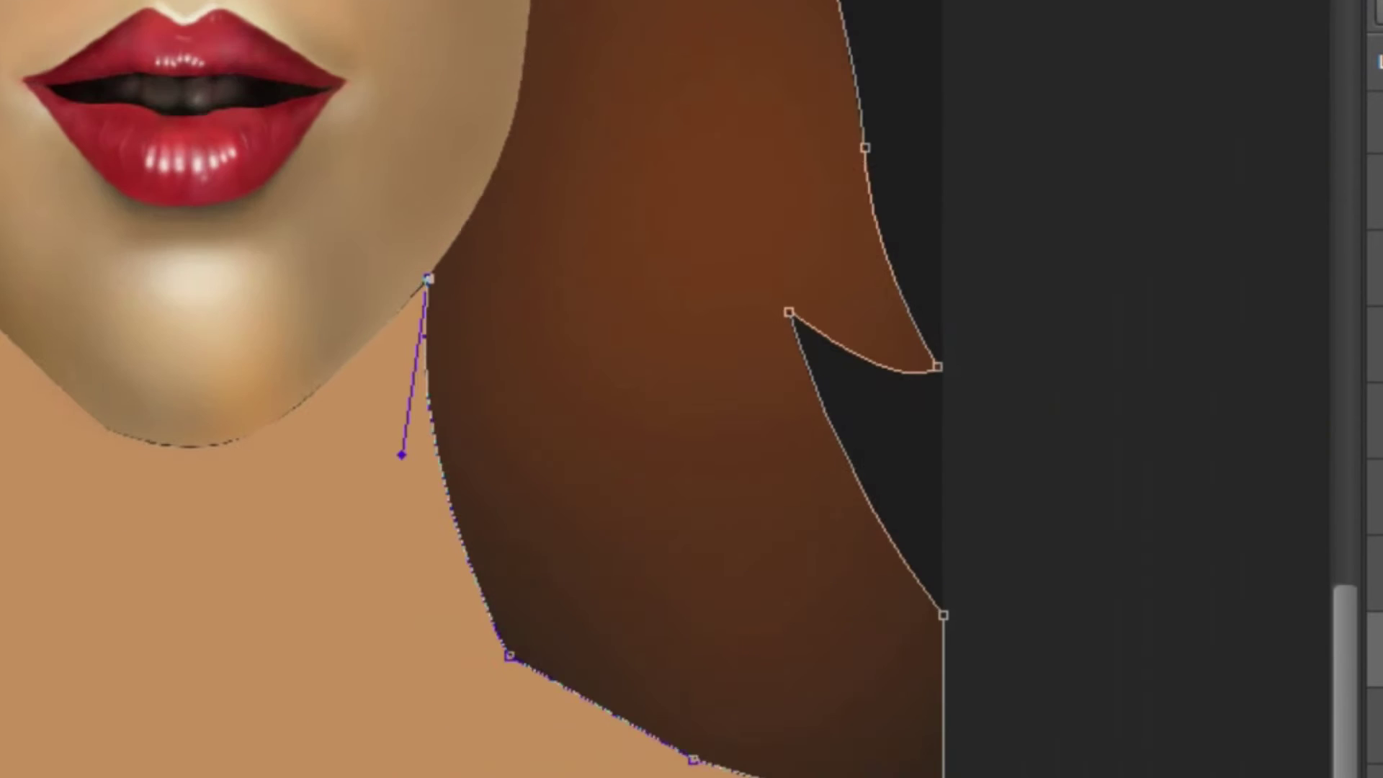
scroll(528, 253, "down", 1)
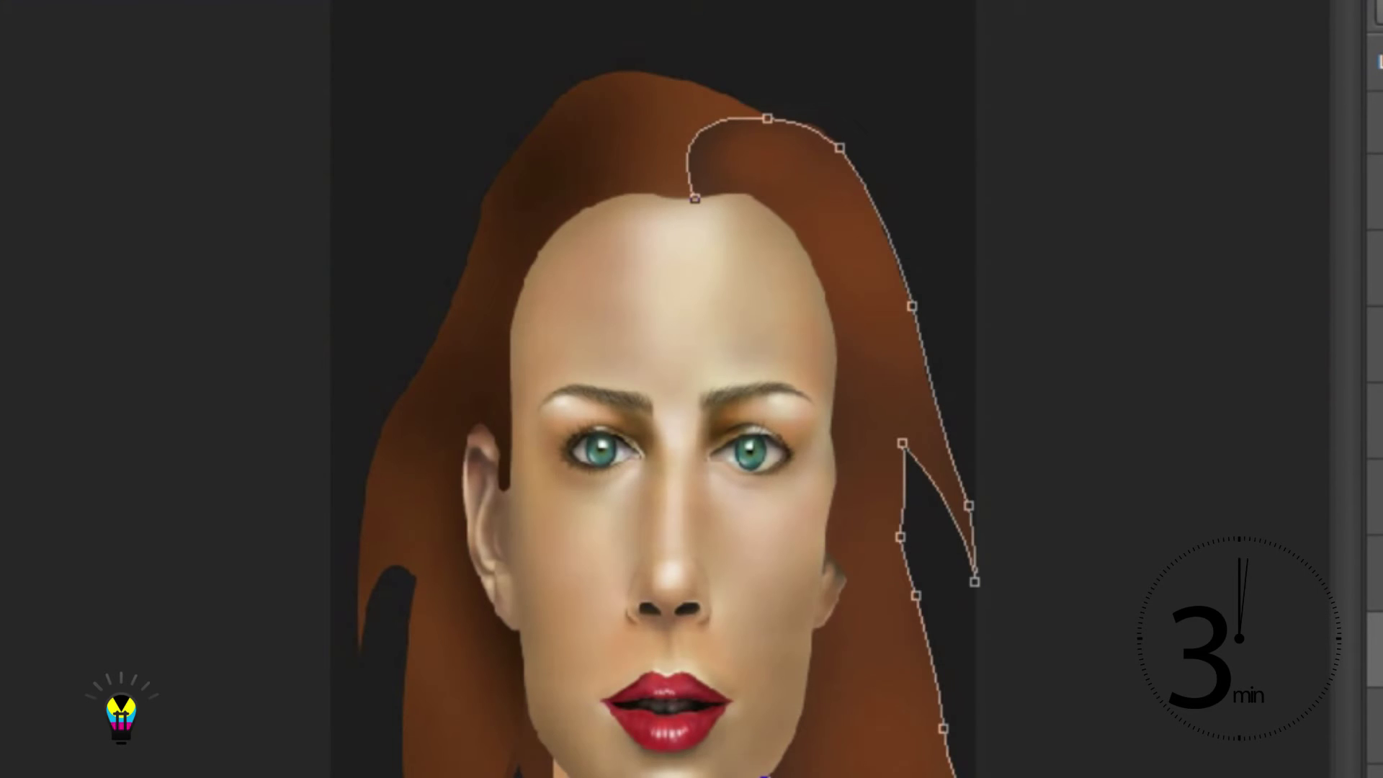
- Reshape the path along the jaw edge, replacing the last jaw anchor
scroll(936, 504, "up", 1)
scroll(936, 504, "up", 1)
scroll(937, 504, "up", 1)
scroll(937, 504, "up", 1)
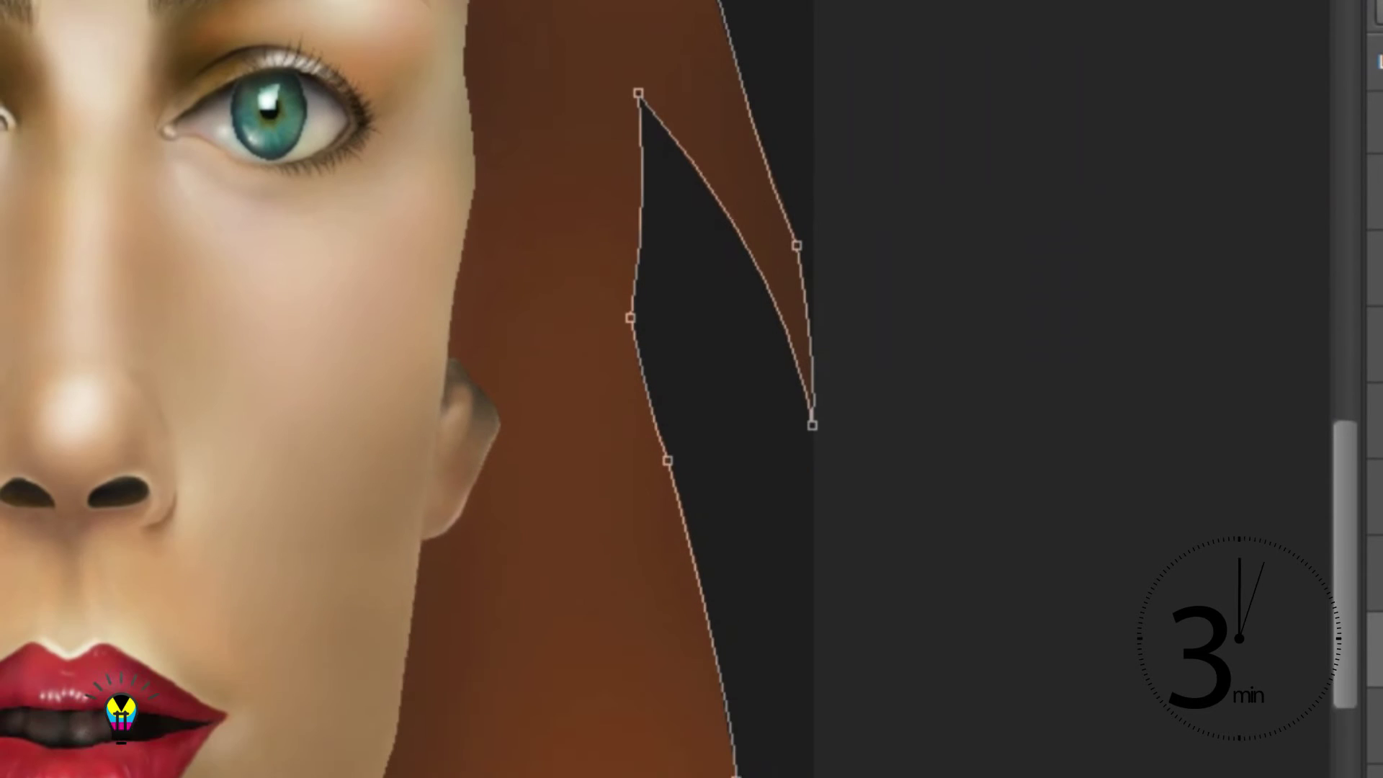
scroll(678, 389, "down", 1)
left_click_drag(403, 607, 394, 591)
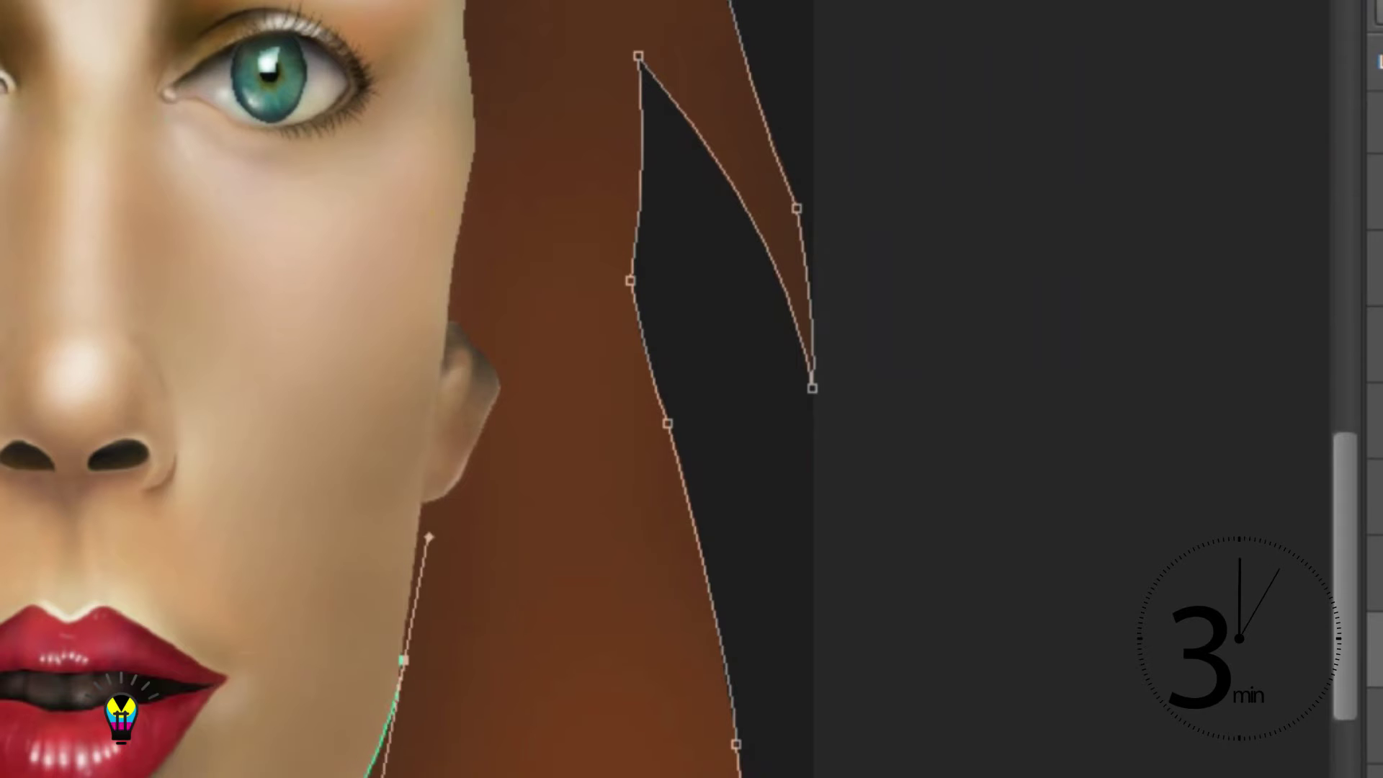
scroll(395, 595, "up", 2)
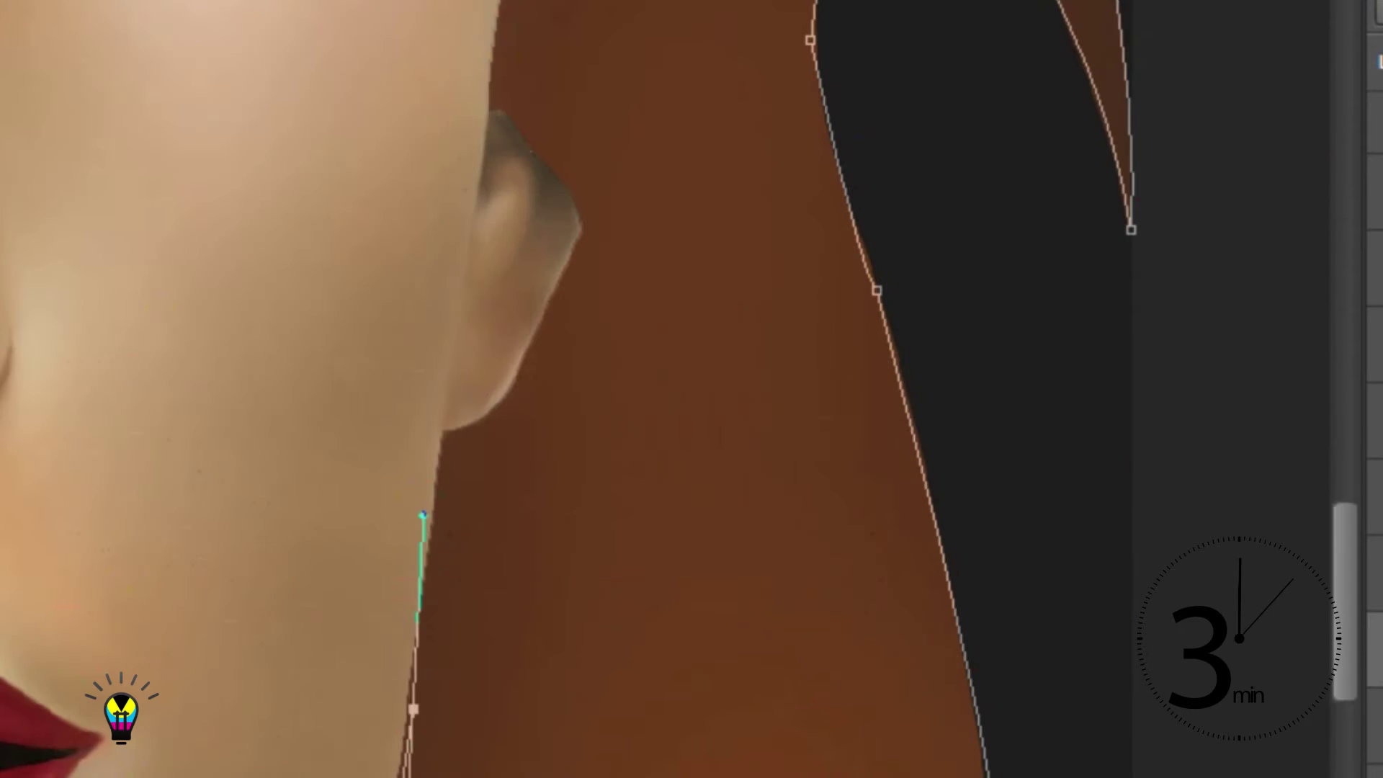
left_click_drag(415, 497, 418, 478)
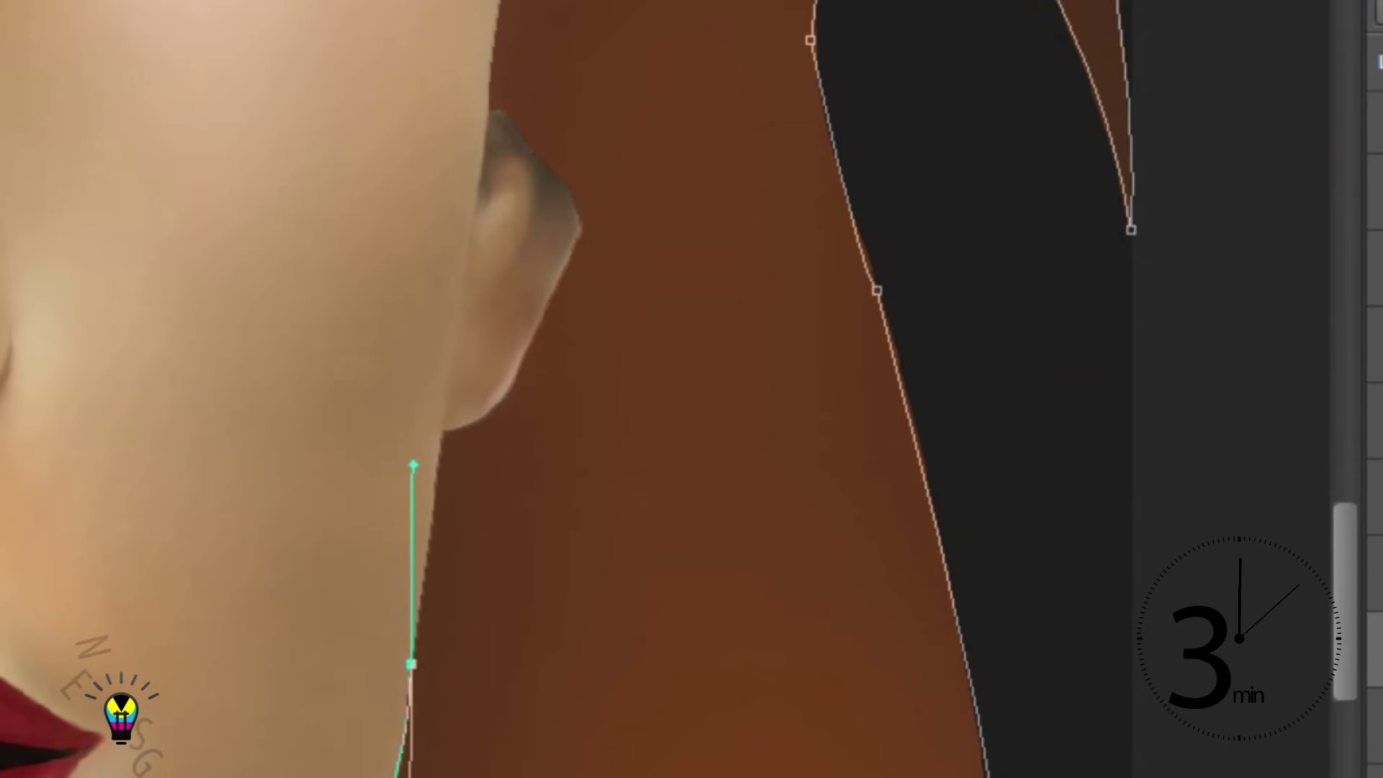
key("Escape")
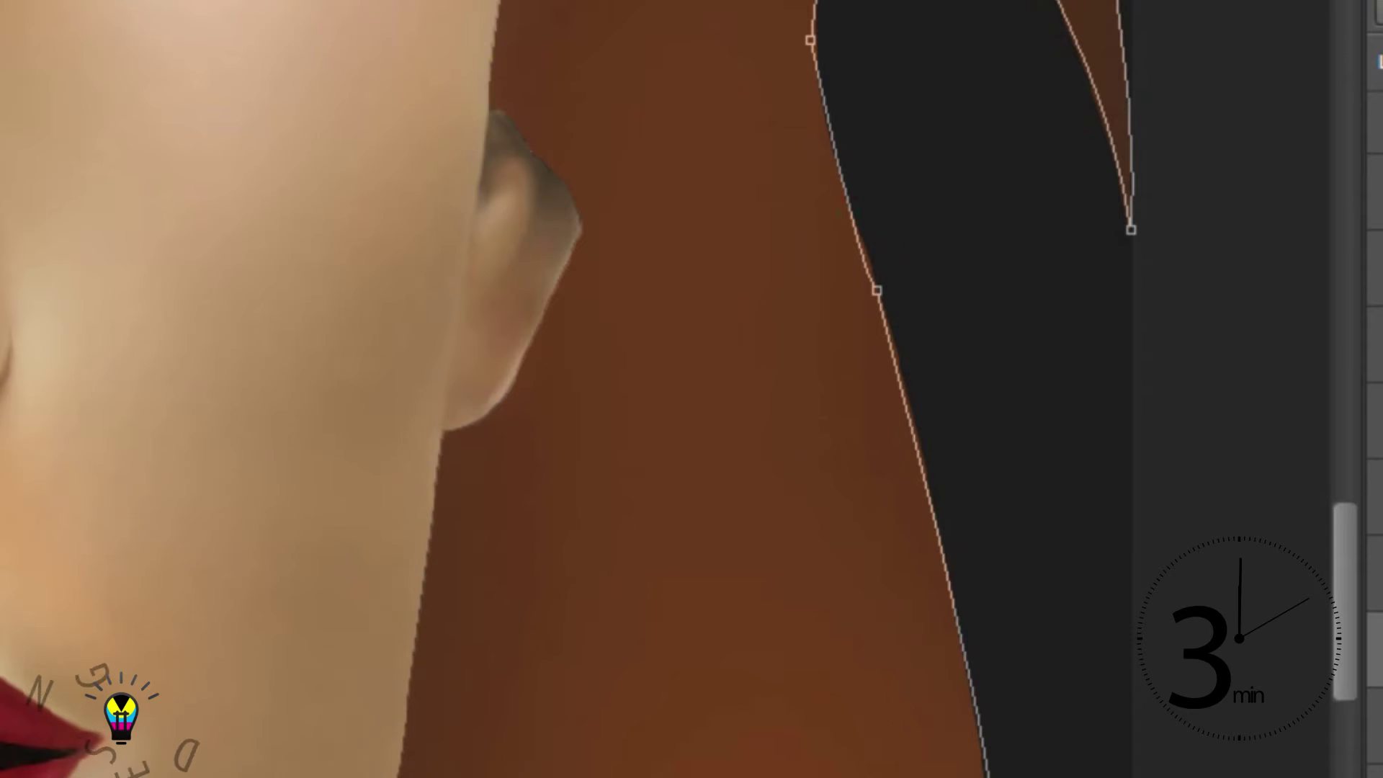
mouse_move(413, 685)
left_mouse_down()
mouse_move(419, 561)
mouse_move(444, 465)
left_mouse_up()
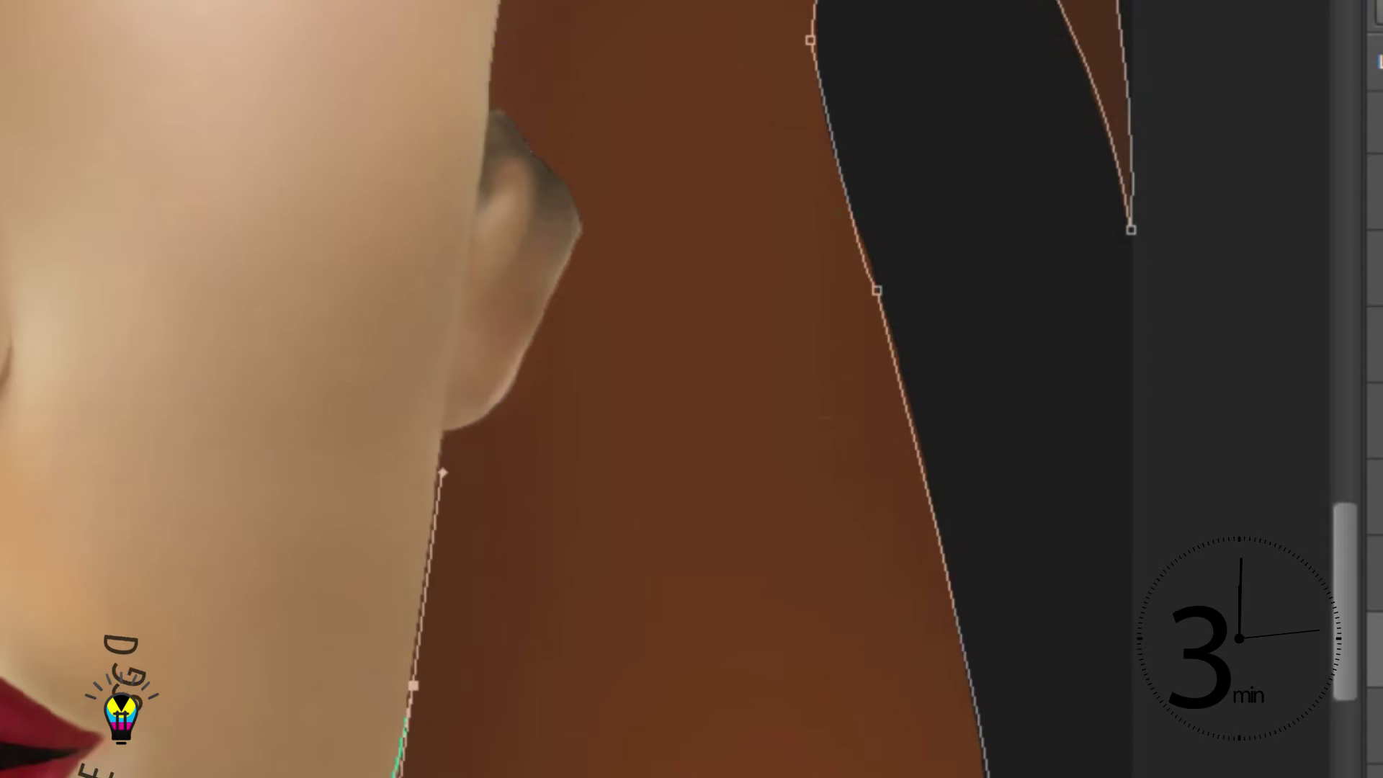
- Add an anchor on the neck edge just below the ear
scroll(415, 688, "up", 3)
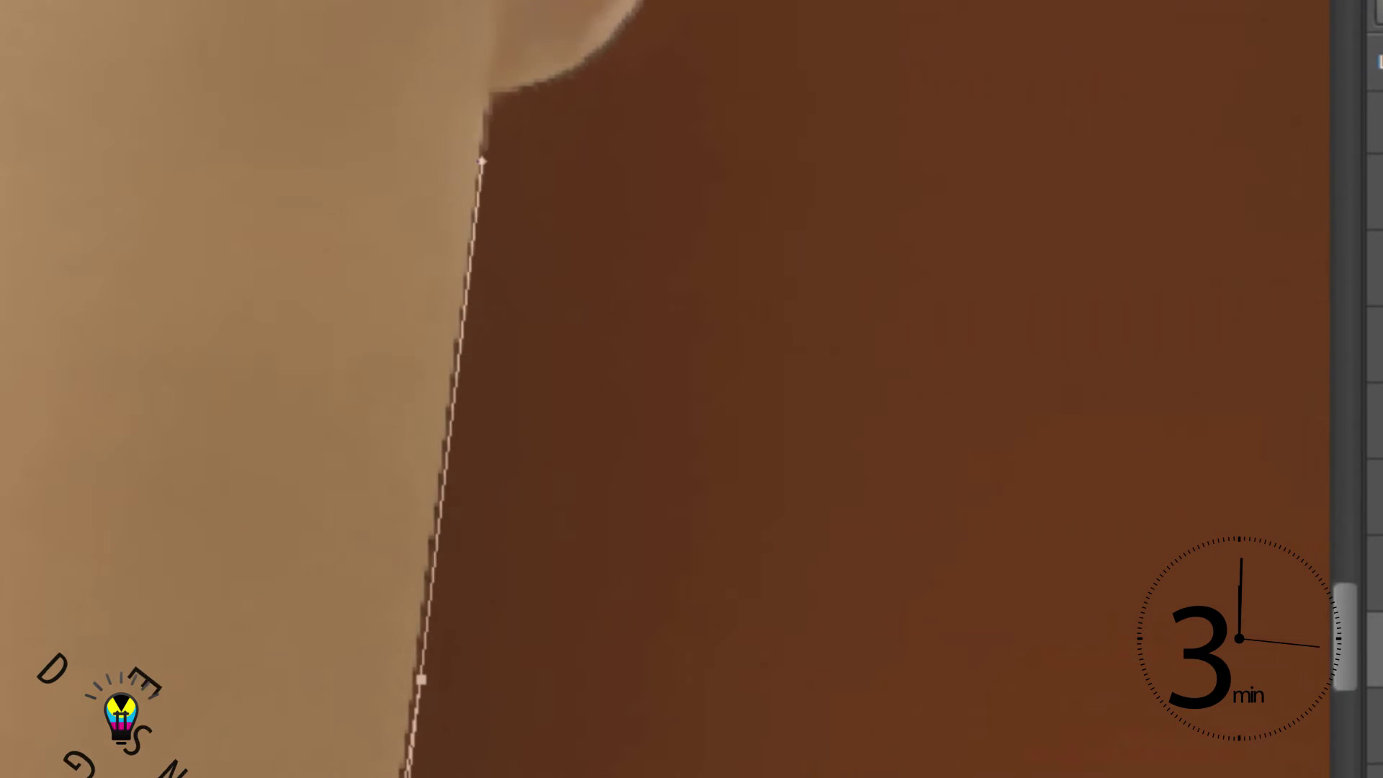
scroll(414, 688, "up", 2)
scroll(220, 731, "down", 2)
scroll(220, 731, "down", 2)
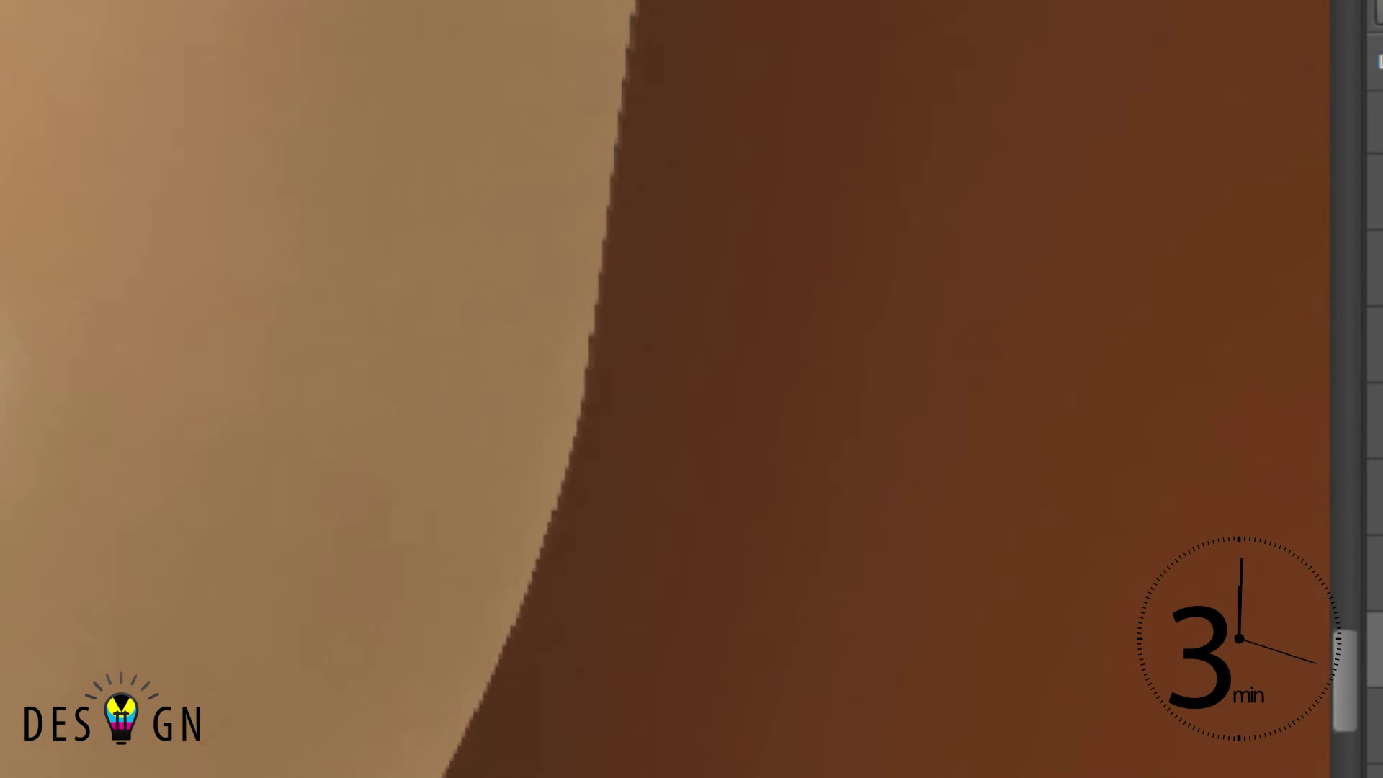
scroll(216, 731, "up", 3)
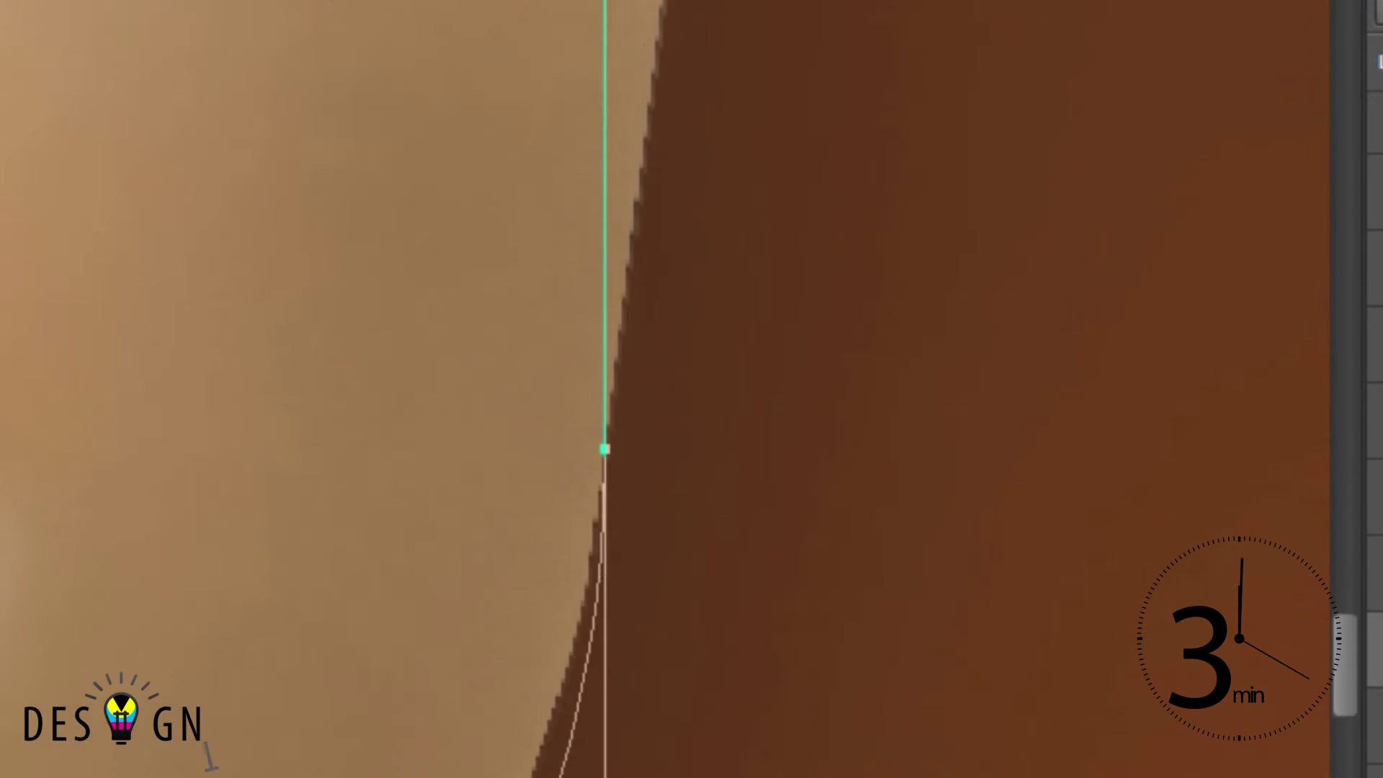
scroll(720, 396, "down", 3)
scroll(648, 396, "up", 1)
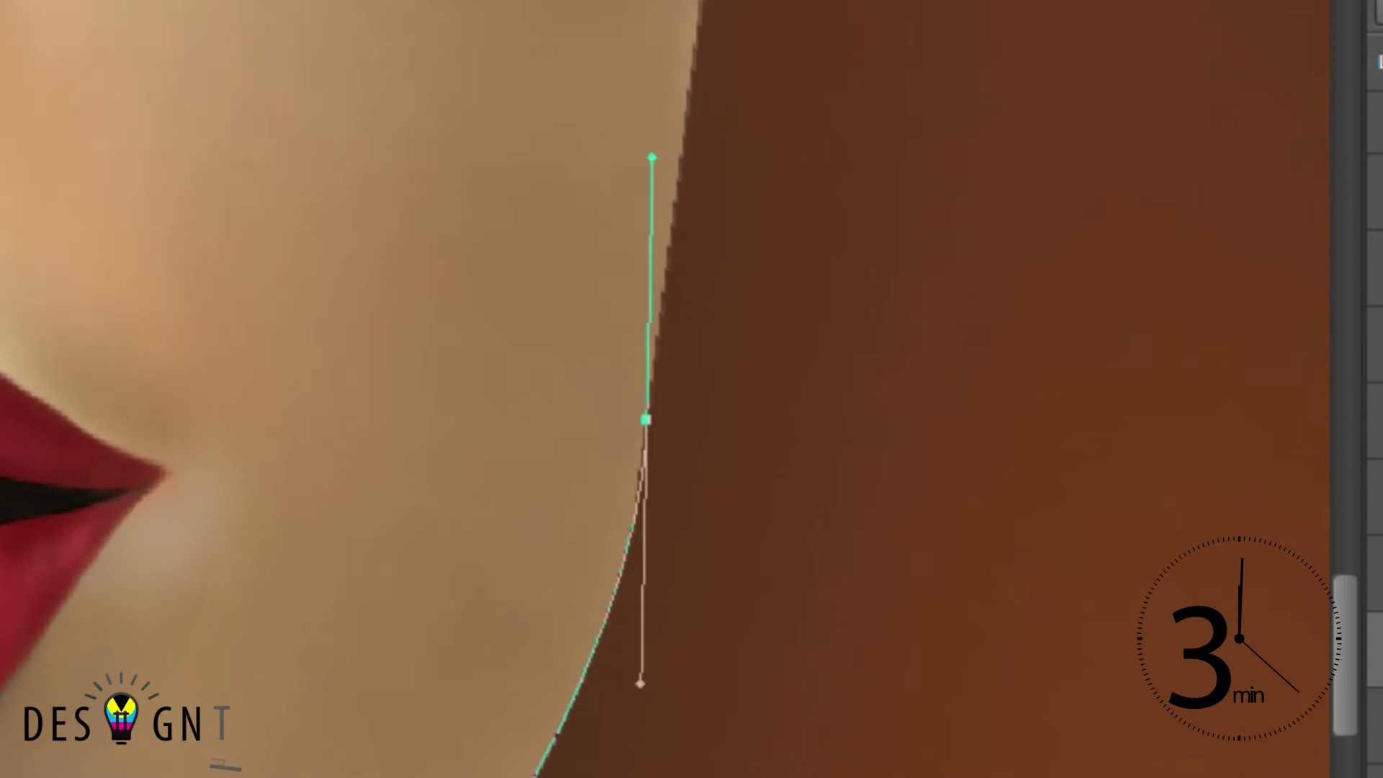
scroll(504, 432, "up", 2)
scroll(461, 504, "up", 2)
scroll(444, 359, "up", 1)
scroll(445, 359, "down", 3)
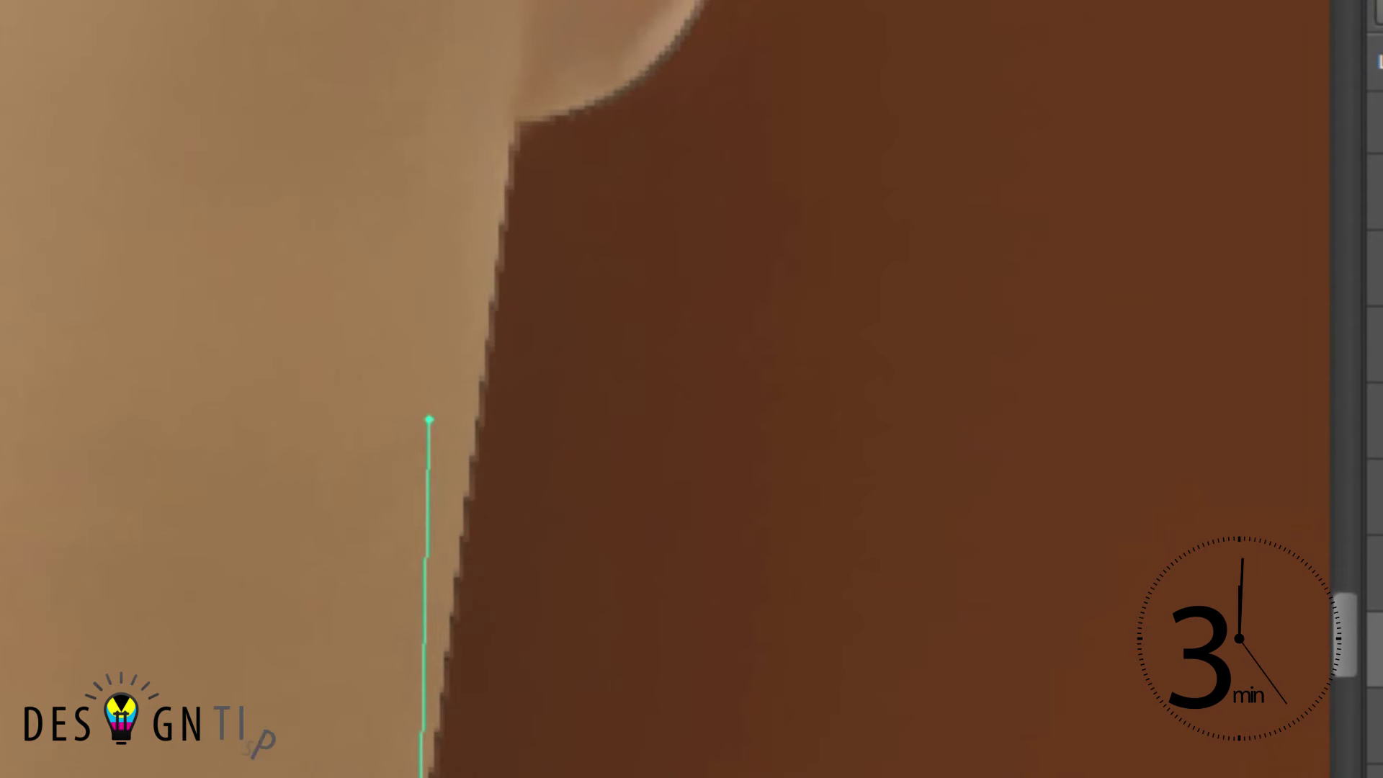
left_click_drag(515, 120, 516, 66)
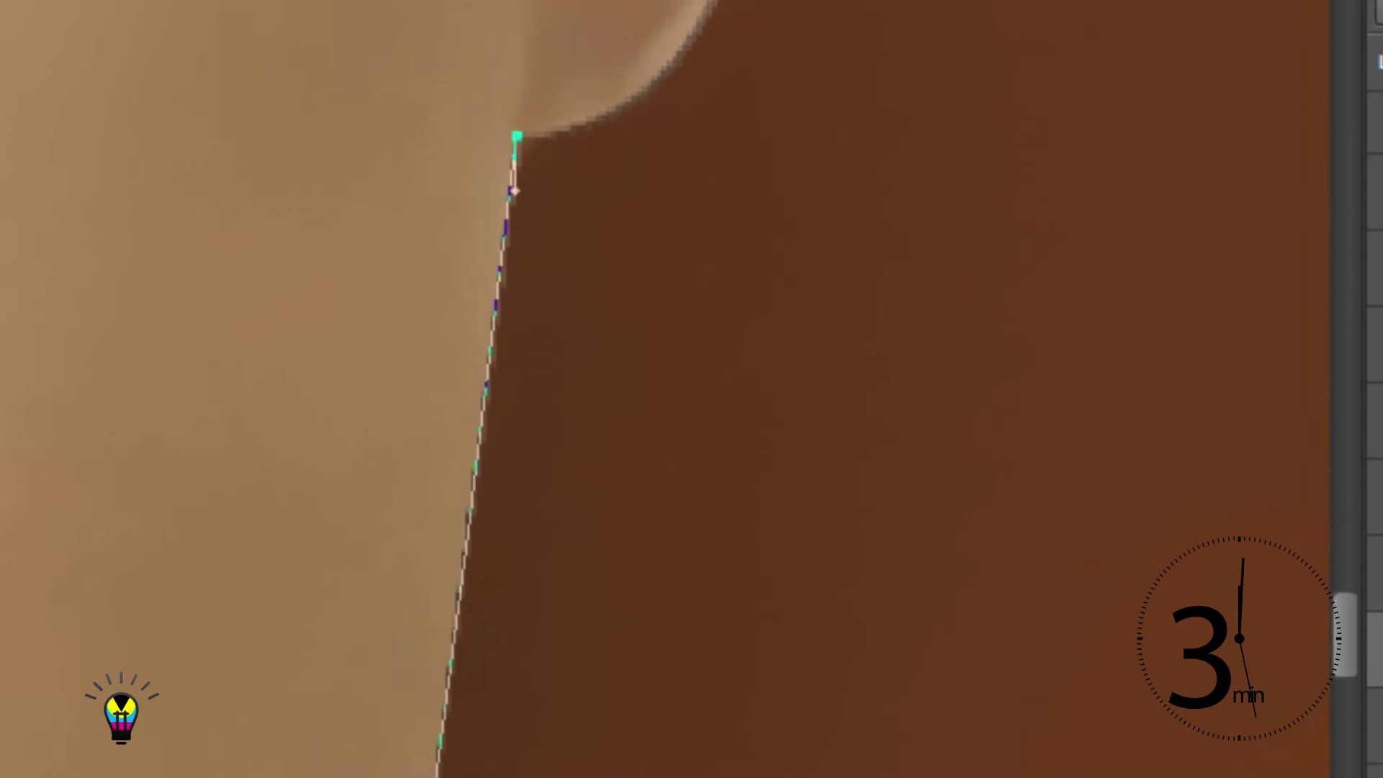
- Add a curved anchor along the upper jaw edge, replacing a misplaced one
left_click_drag(513, 174, 182, 771)
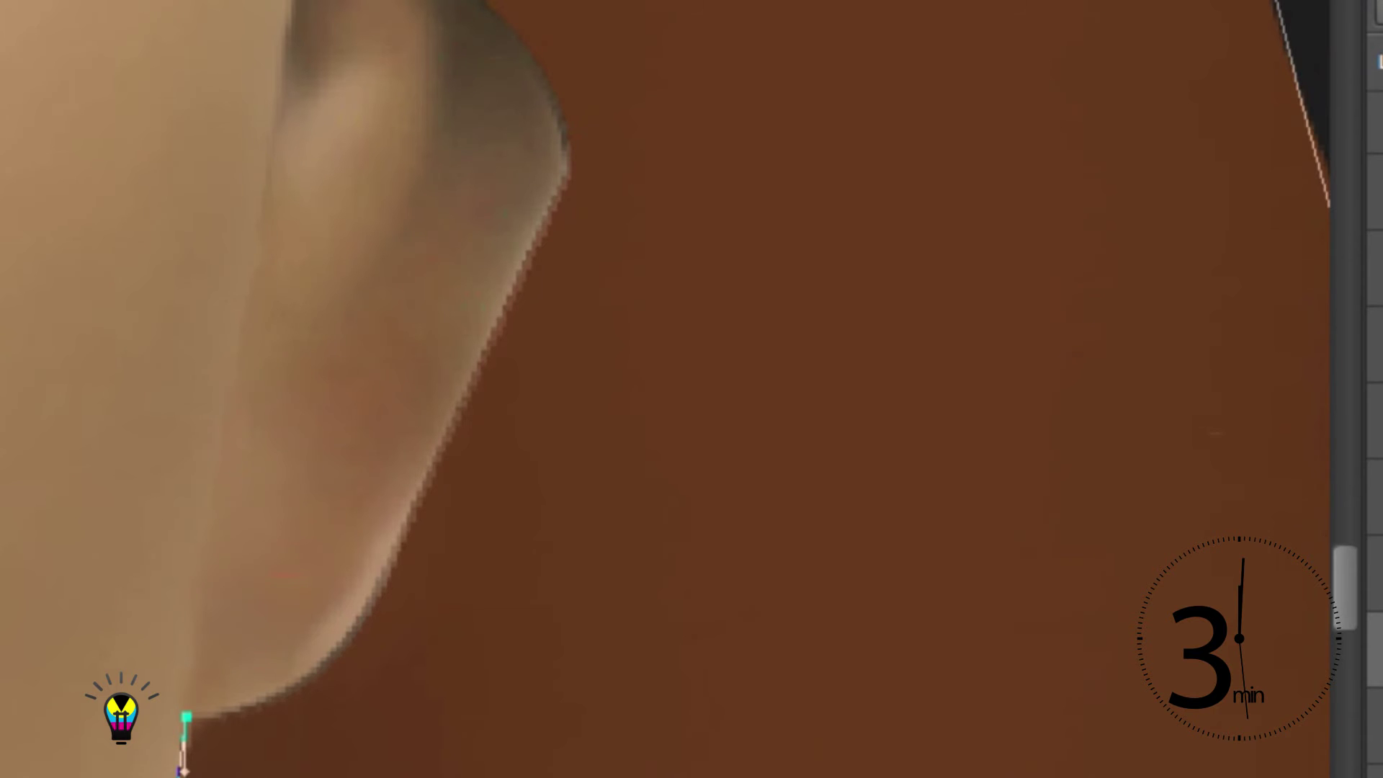
left_click_drag(420, 494, 361, 720)
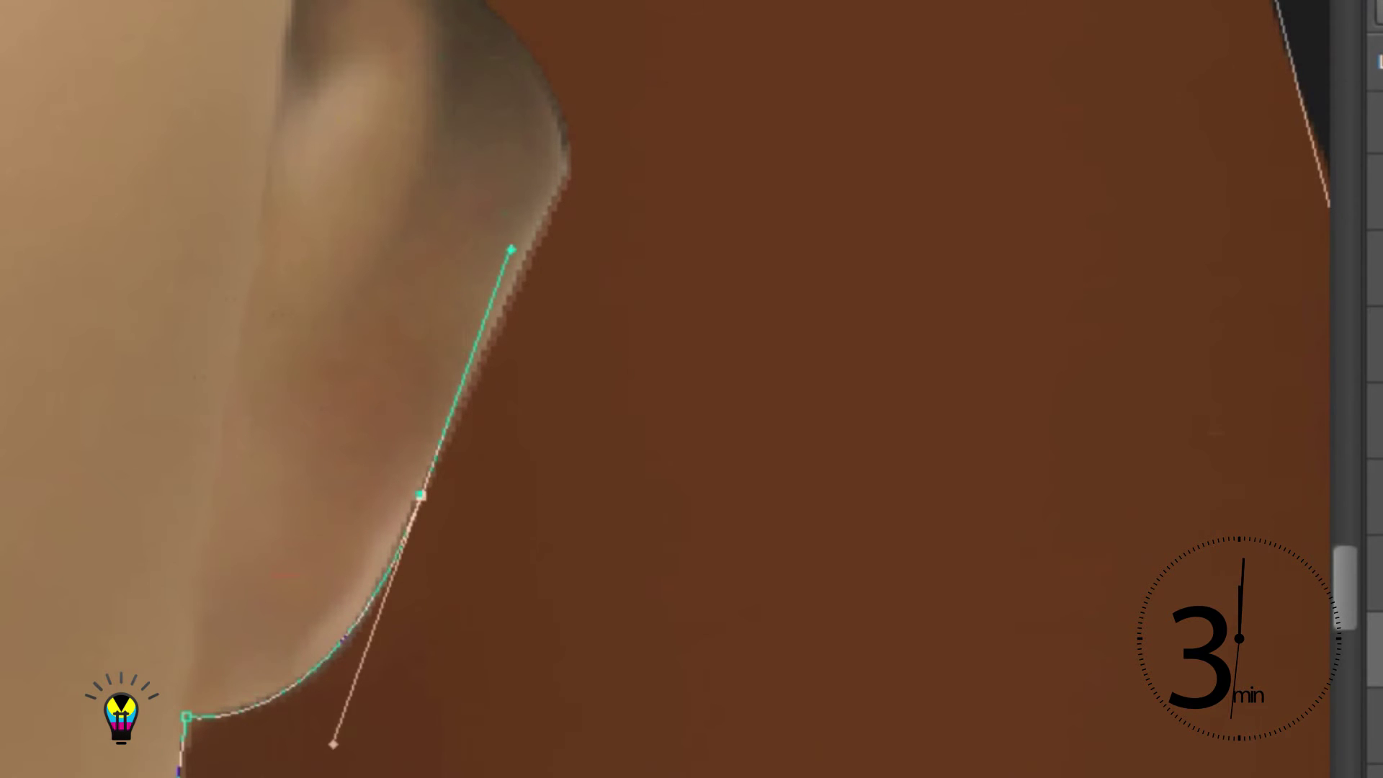
left_click_drag(484, 272, 510, 242)
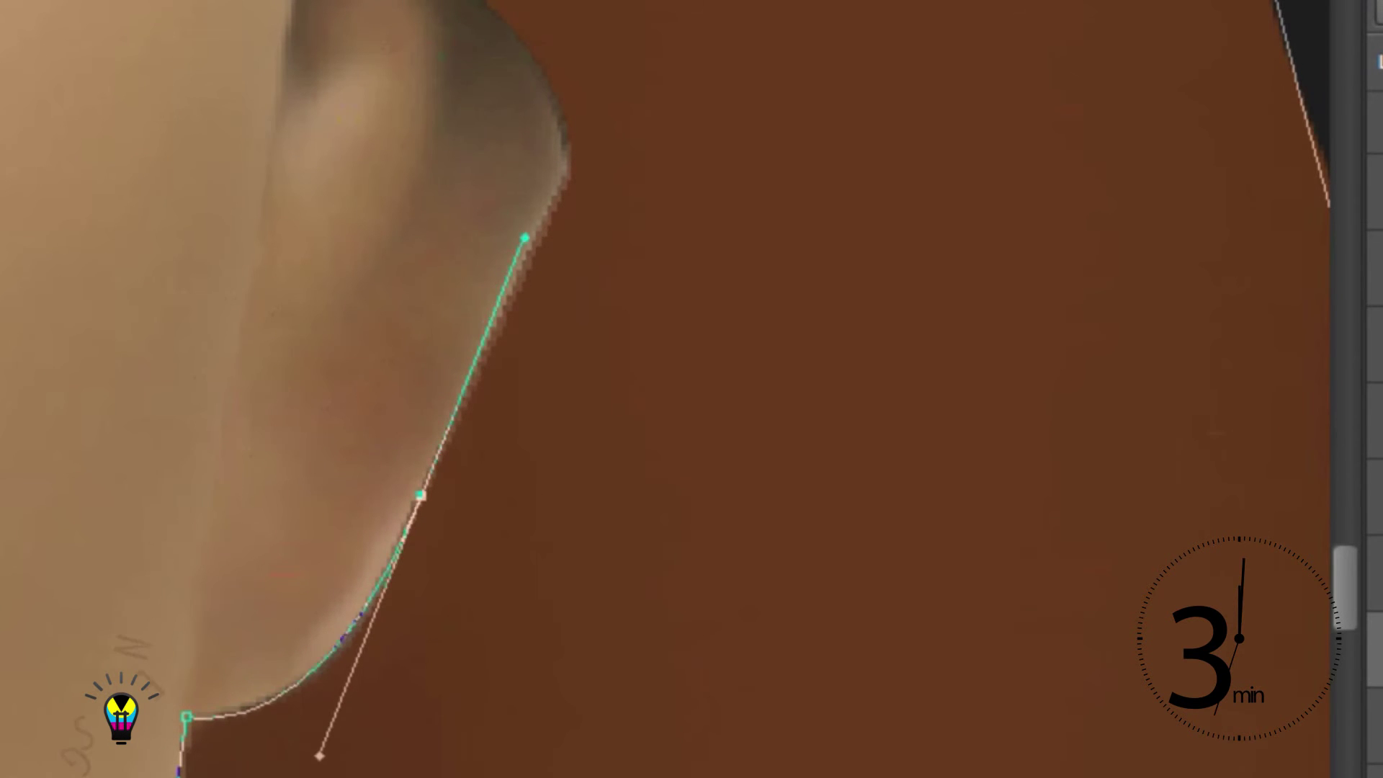
key("ctrl+z")
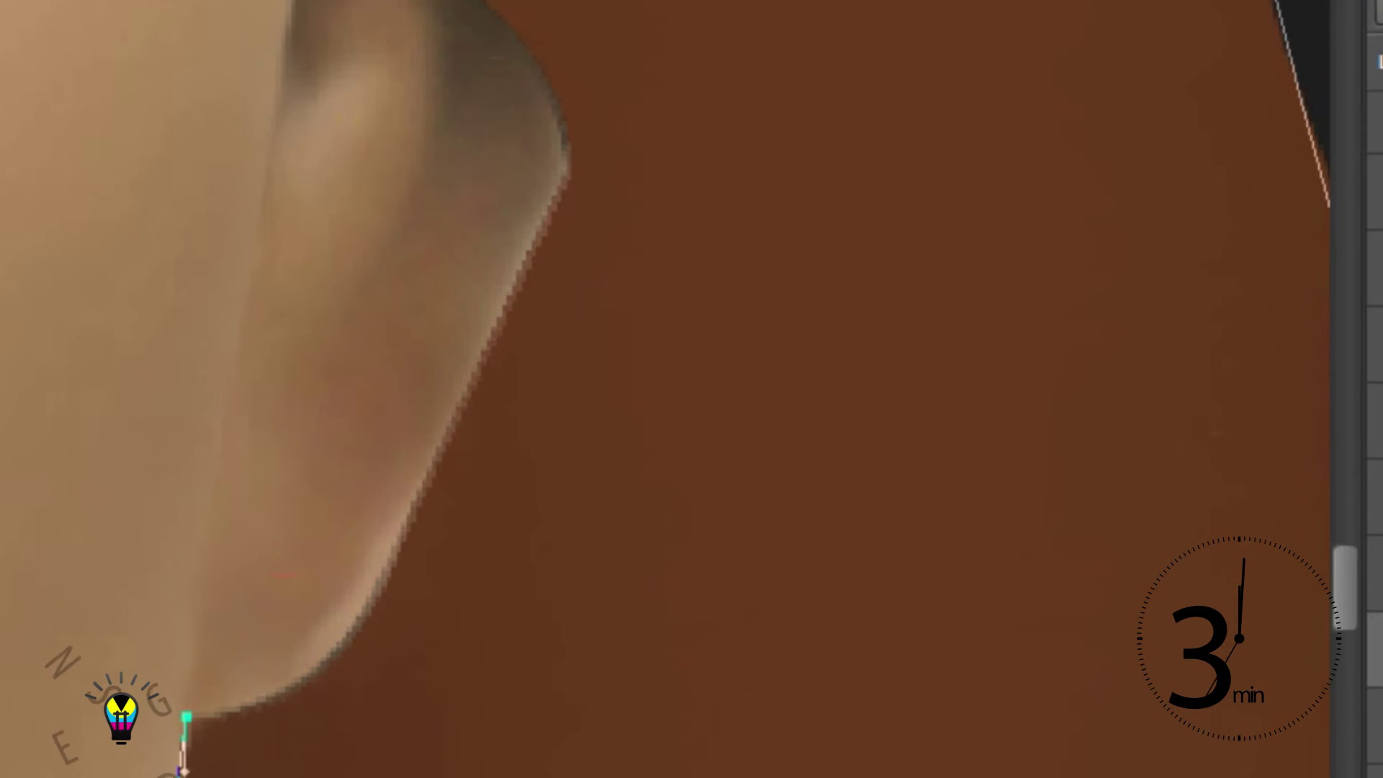
left_click_drag(406, 511, 442, 319)
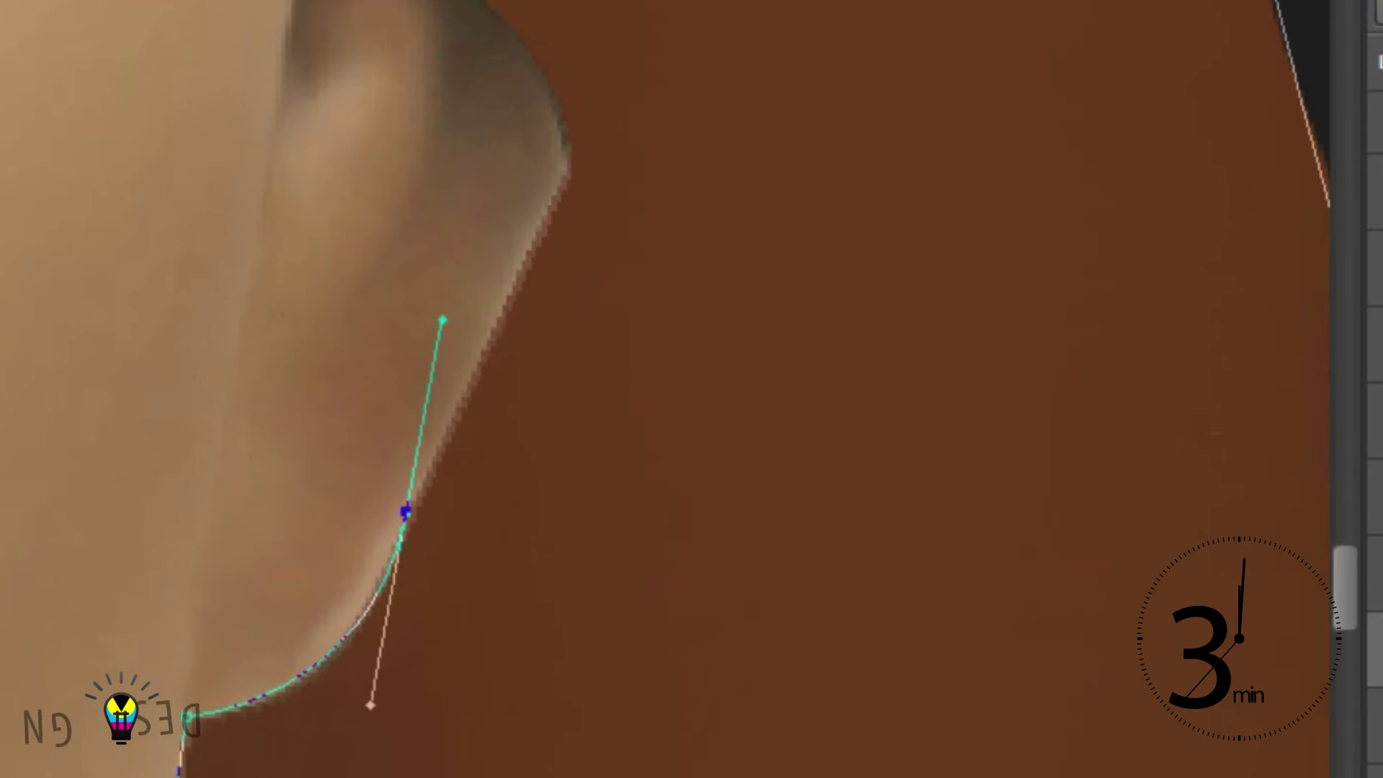
- Add curved anchors around the ear's outer edge up to its top
mouse_move(566, 175)
left_mouse_down()
mouse_move(586, 137)
mouse_move(687, 373)
mouse_move(724, 417)
left_mouse_up()
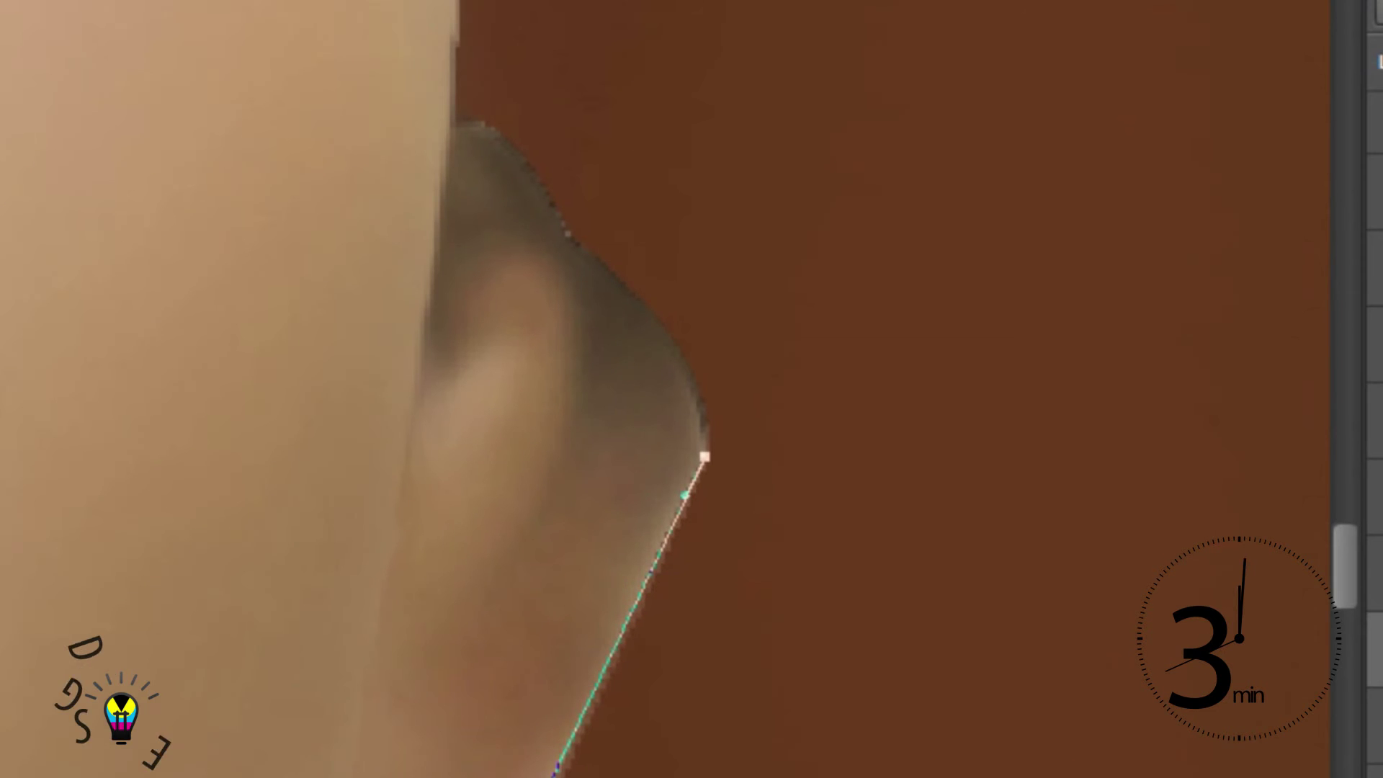
mouse_move(570, 237)
left_mouse_down()
mouse_move(628, 249)
mouse_move(730, 374)
left_mouse_up()
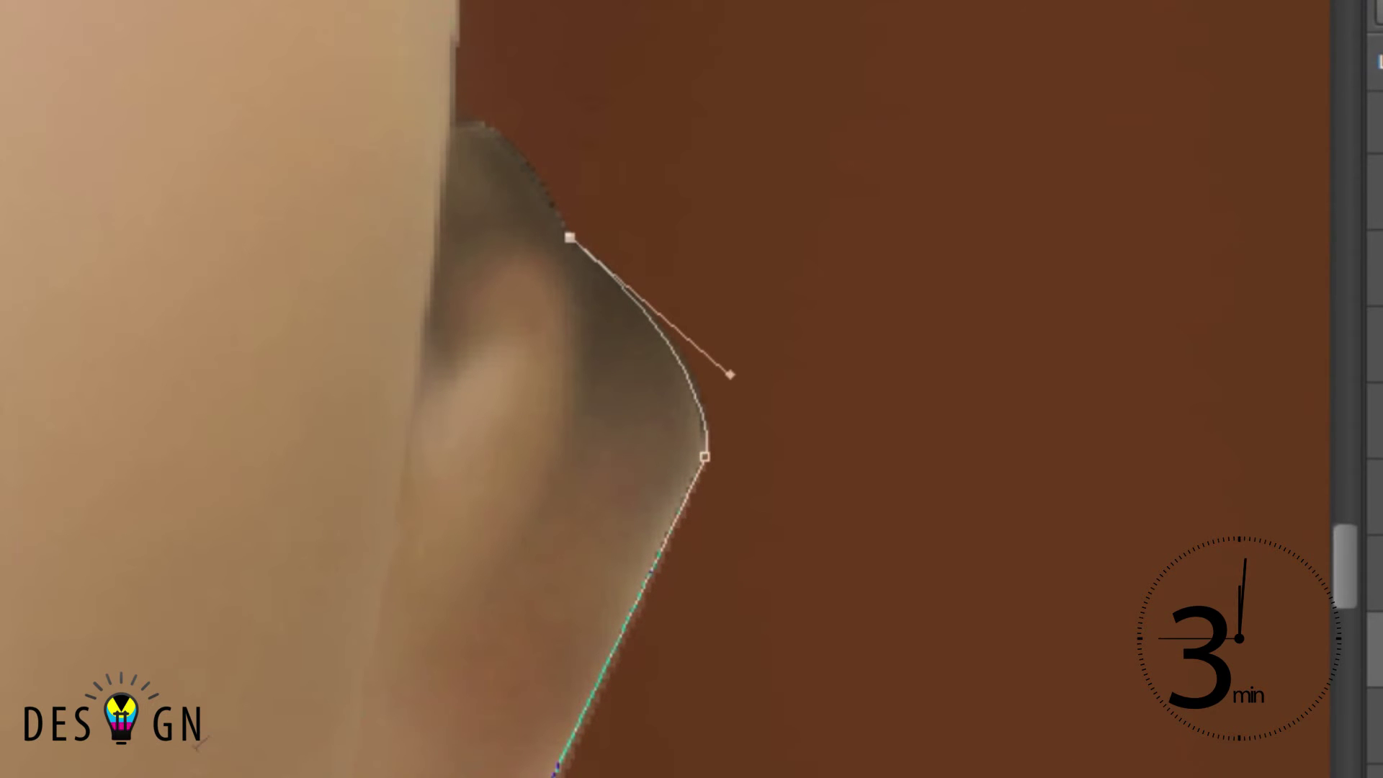
mouse_move(450, 122)
left_mouse_down()
mouse_move(384, 132)
mouse_move(400, 716)
left_mouse_up()
- Place curved Pen anchors up the lower face edge, redoing the misplaced anchor
left_click_drag(471, 364, 540, 155)
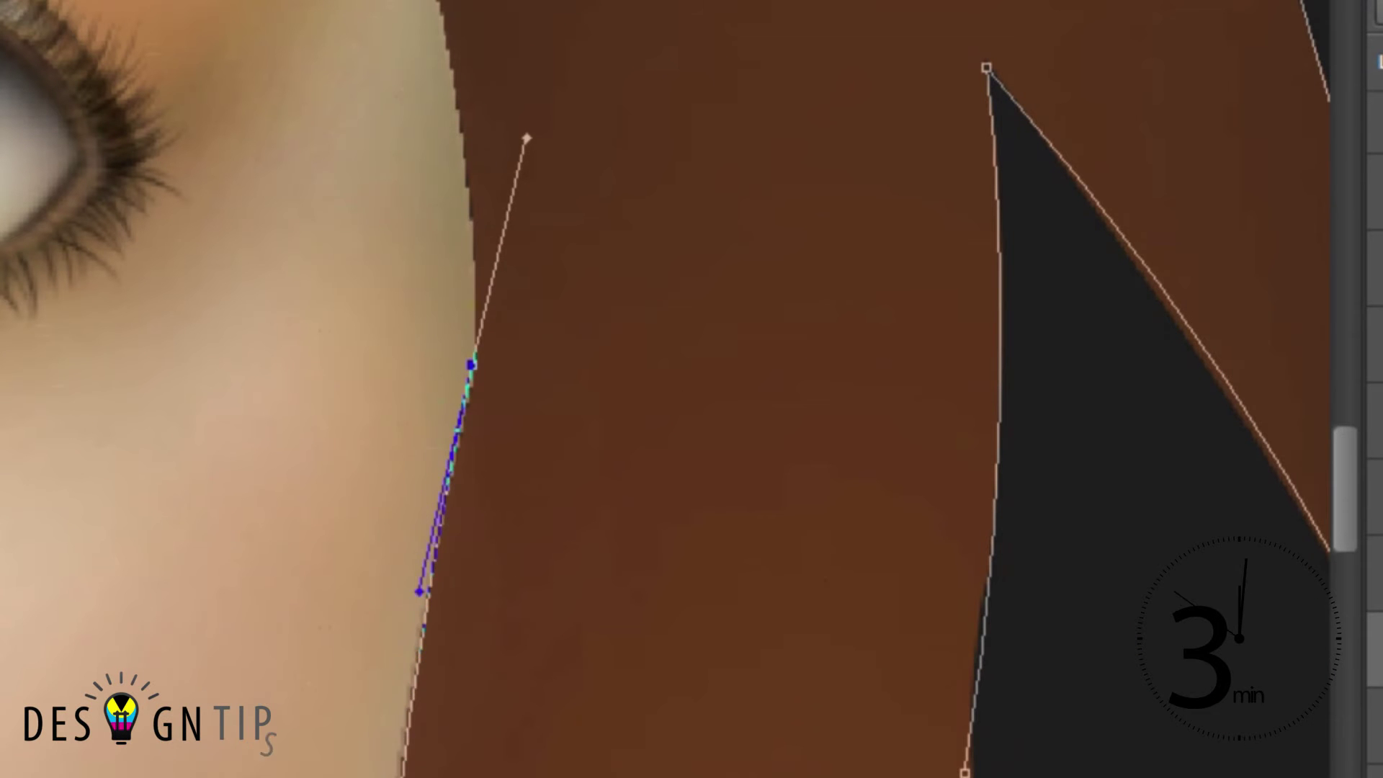
key("ctrl+z")
mouse_move(471, 400)
left_mouse_down()
mouse_move(521, 243)
mouse_move(523, 264)
left_mouse_up()
key("Return")
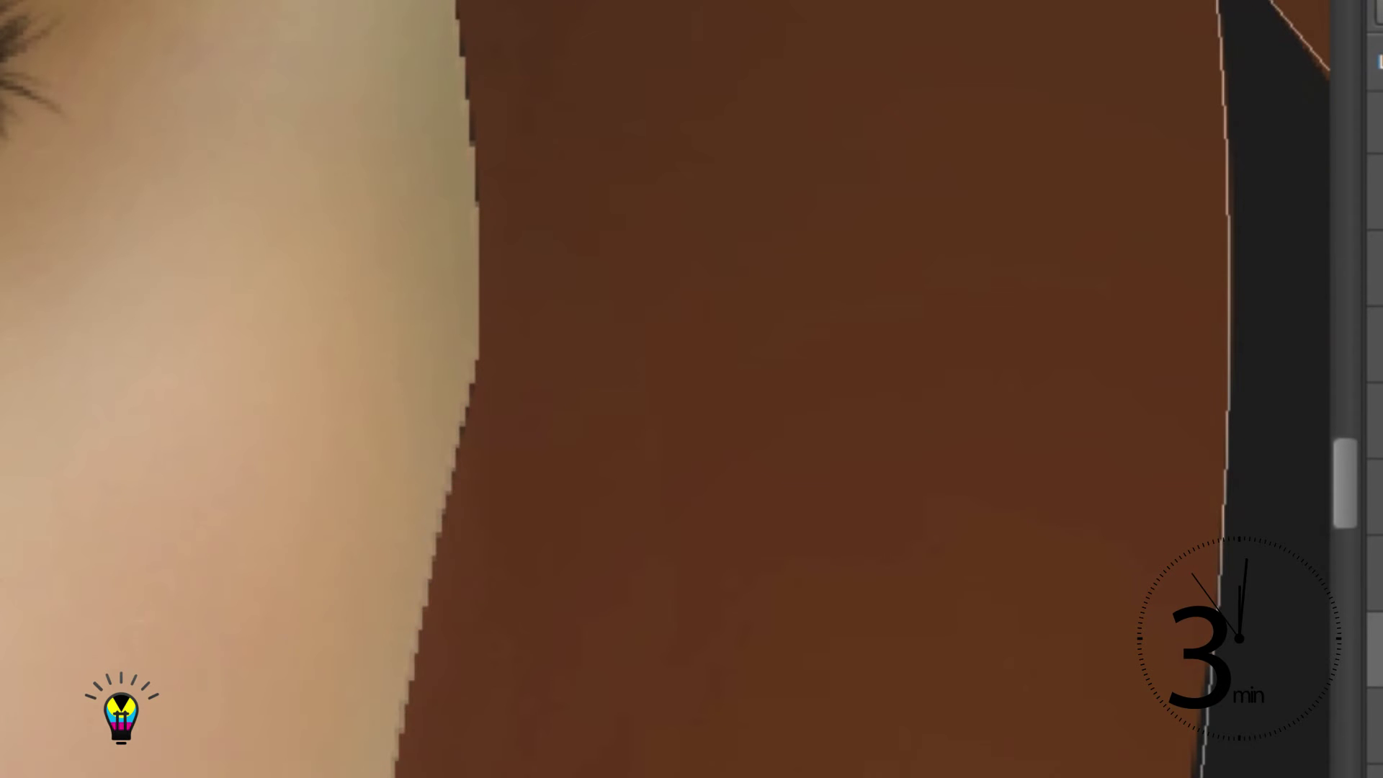
left_click_drag(470, 376, 544, 94)
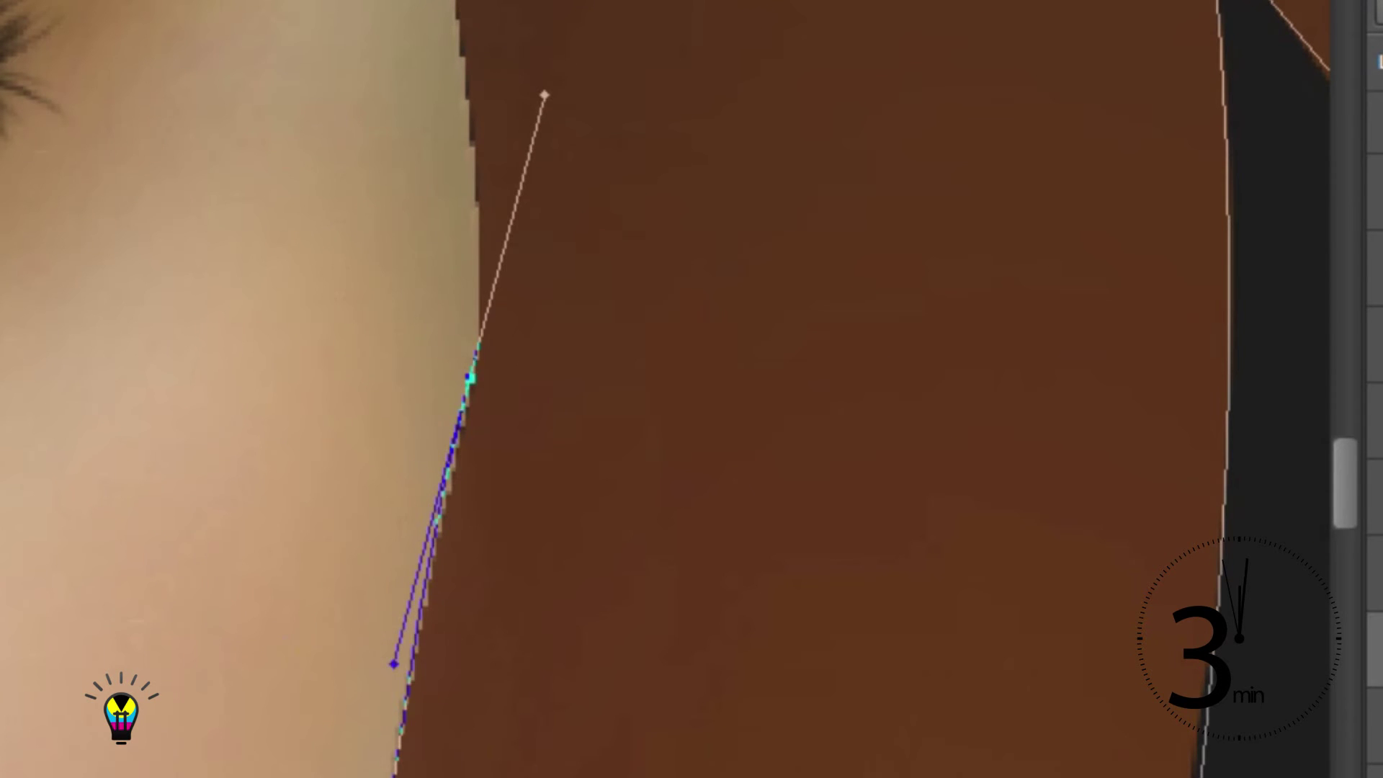
scroll(648, 389, "up", 3)
scroll(648, 389, "up", 3)
left_click_drag(485, 193, 549, 374)
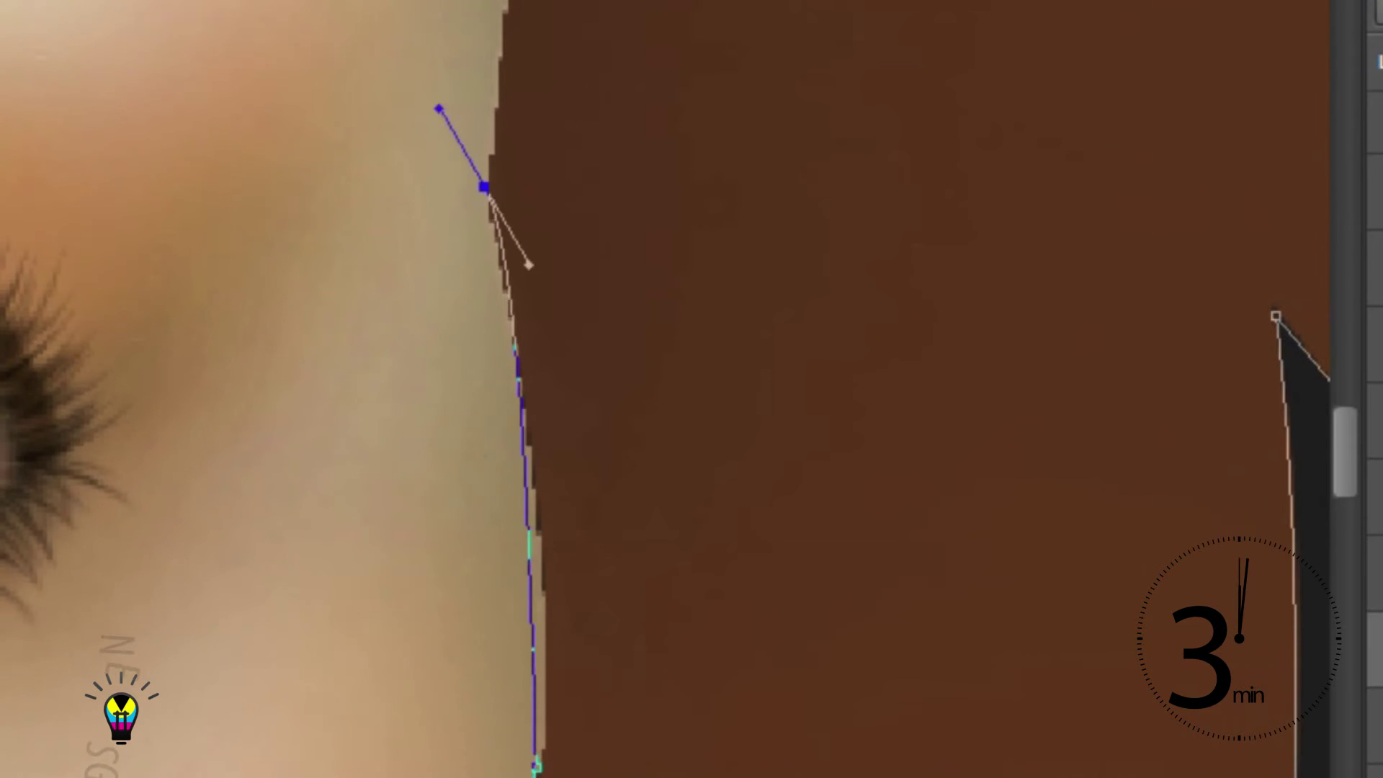
scroll(549, 373, "up", 3)
scroll(549, 374, "up", 1)
left_click_drag(533, 777, 559, 777)
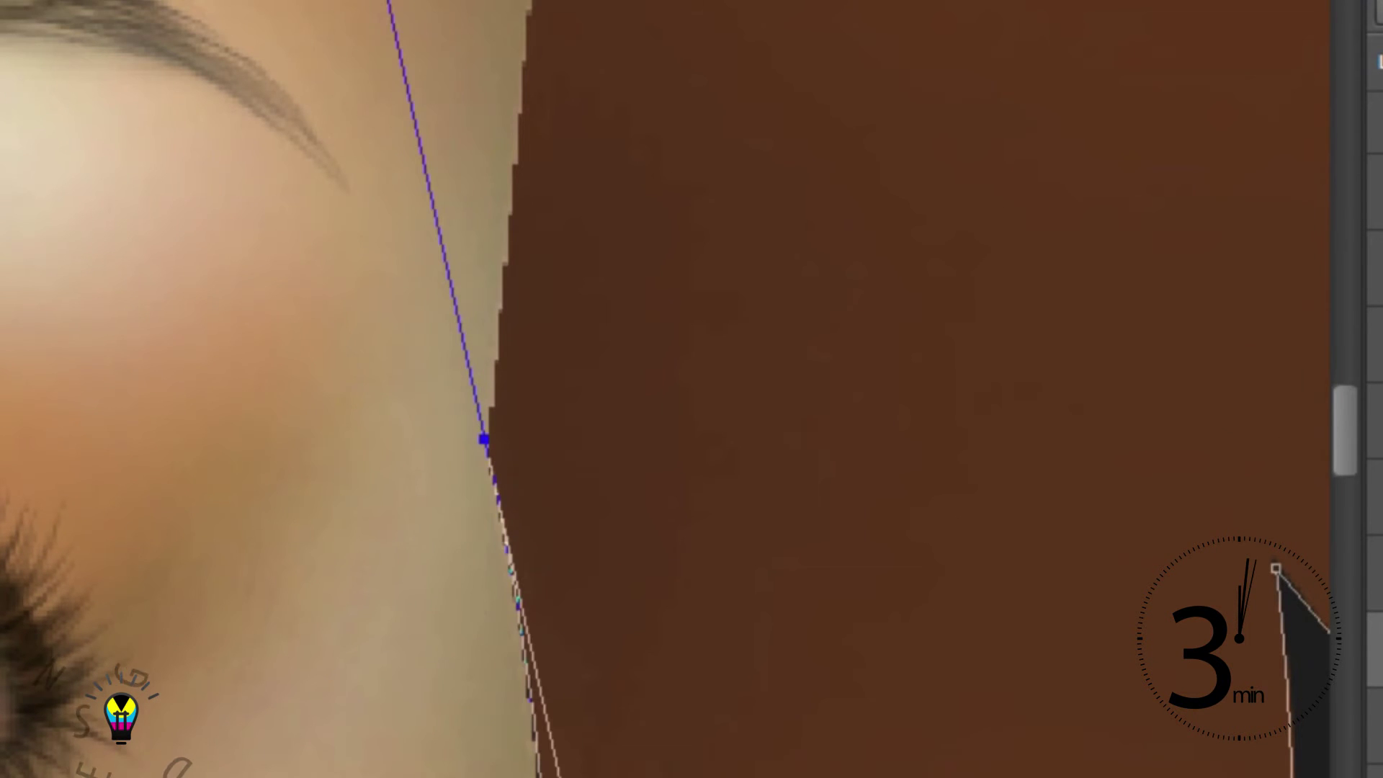
scroll(648, 389, "down", 3)
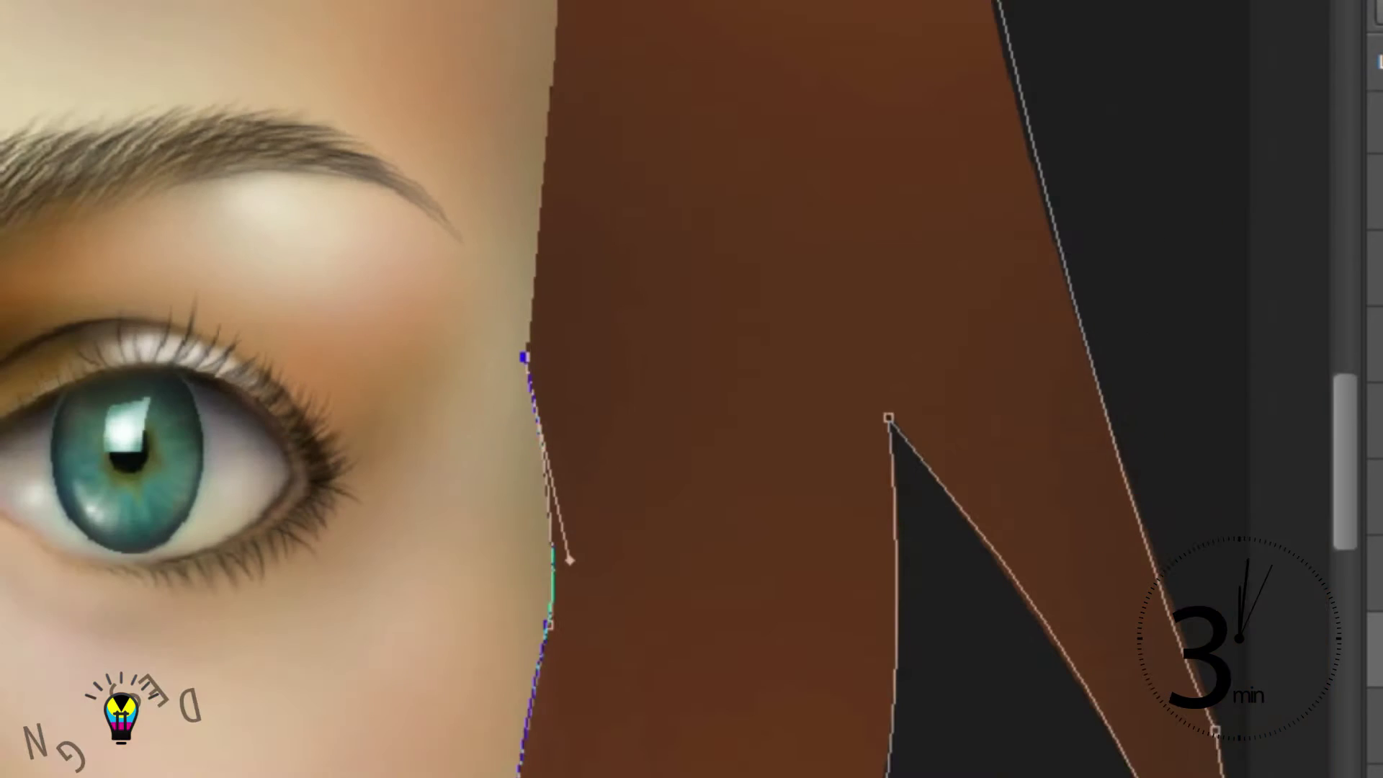
scroll(648, 389, "up", 3)
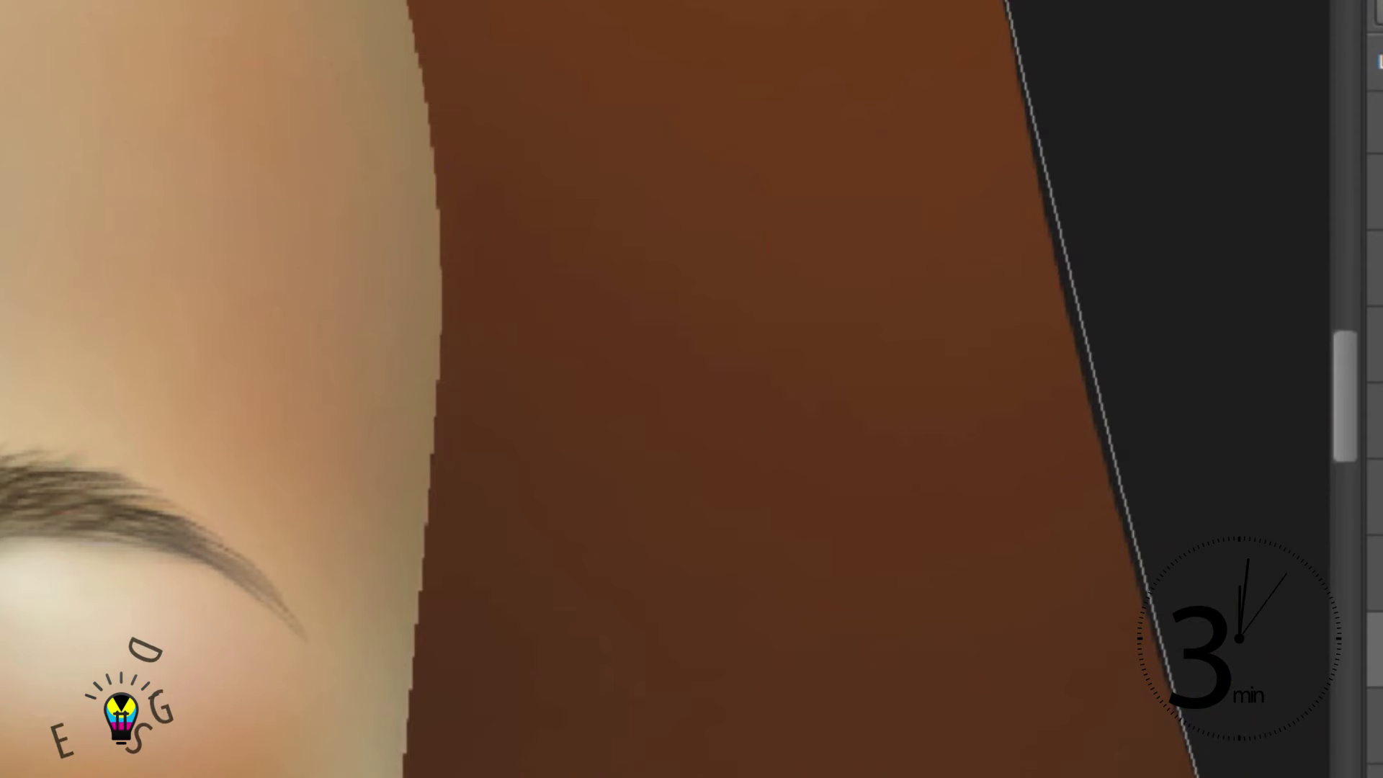
- Continue the path with anchors past the brow toward the top of the face edge
left_click_drag(427, 135, 470, 263)
scroll(757, 576, "down", 3)
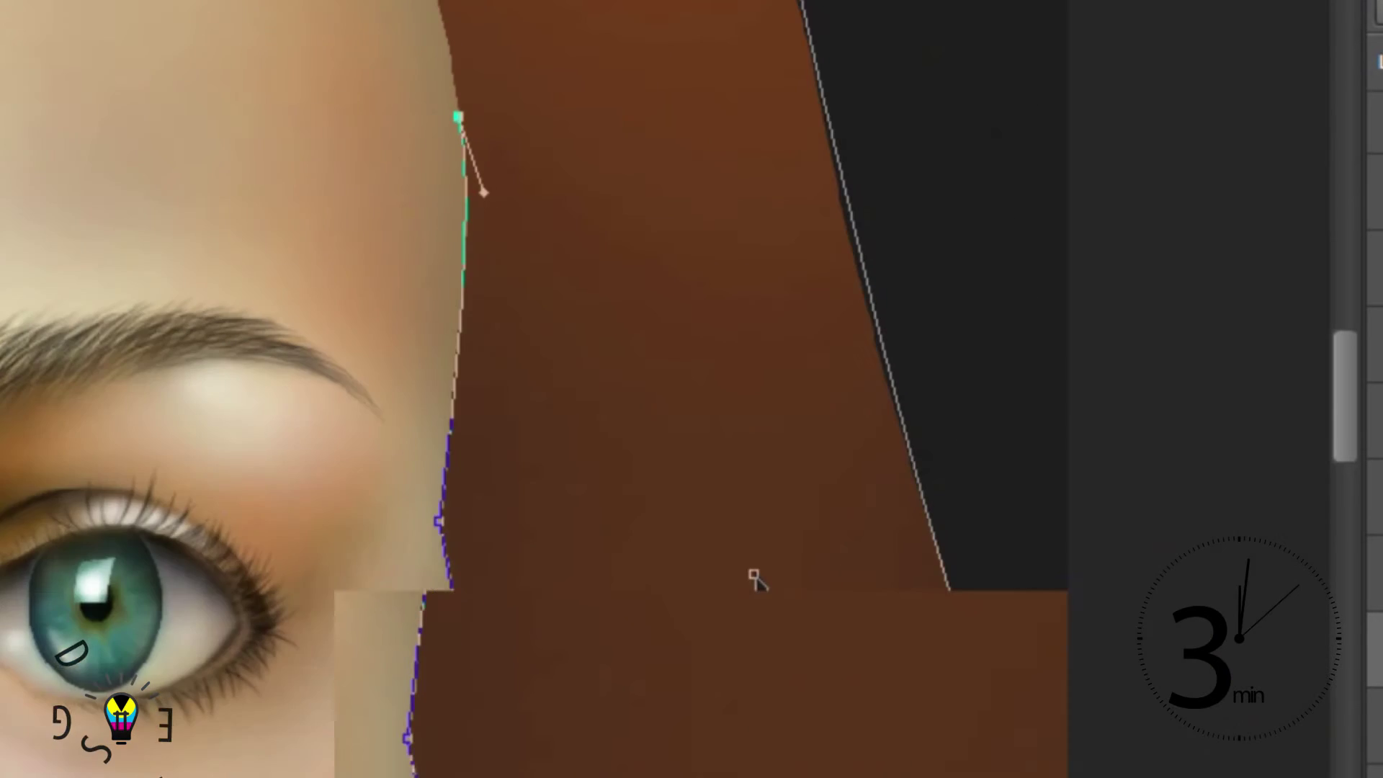
scroll(756, 576, "up", 3)
scroll(691, 389, "up", 5)
left_click_drag(226, 80, 324, 145)
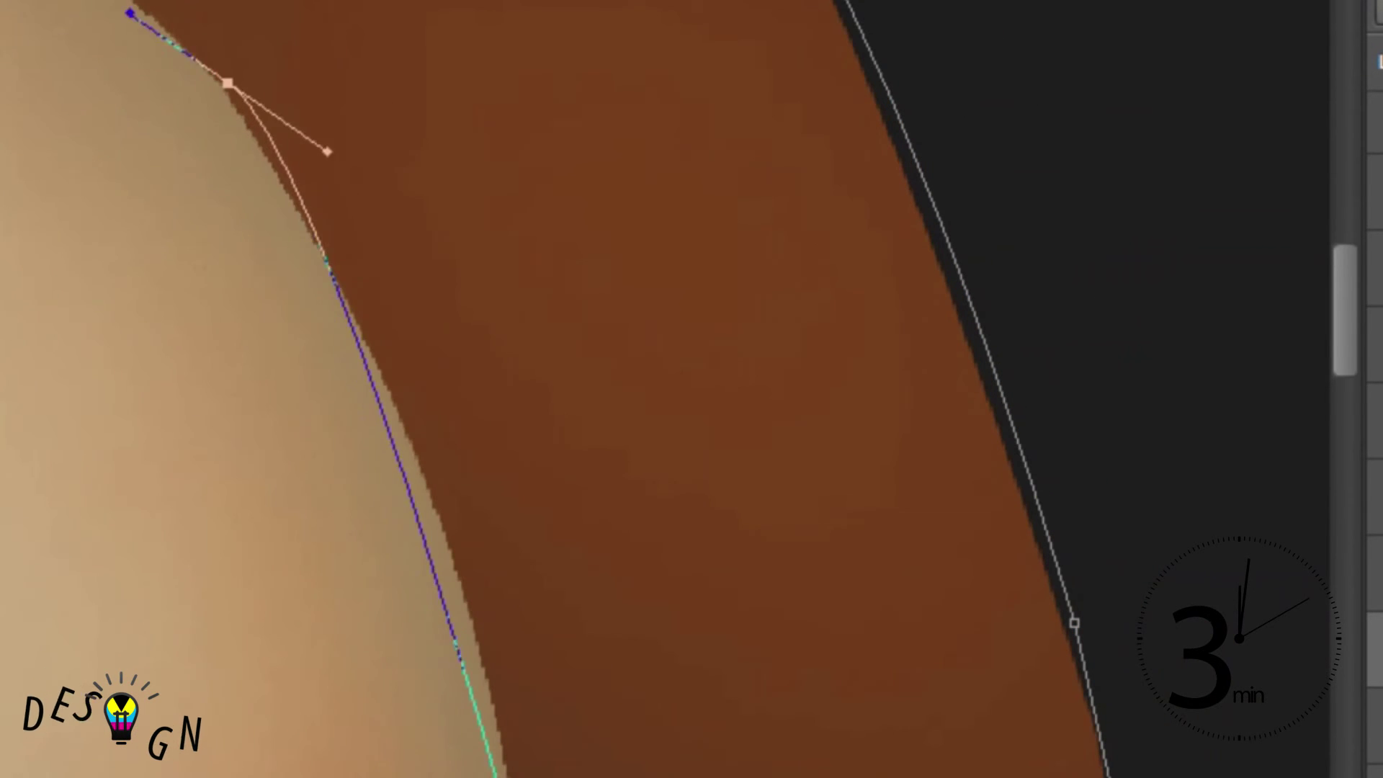
scroll(324, 145, "up", 3)
left_click_drag(324, 396, 465, 680)
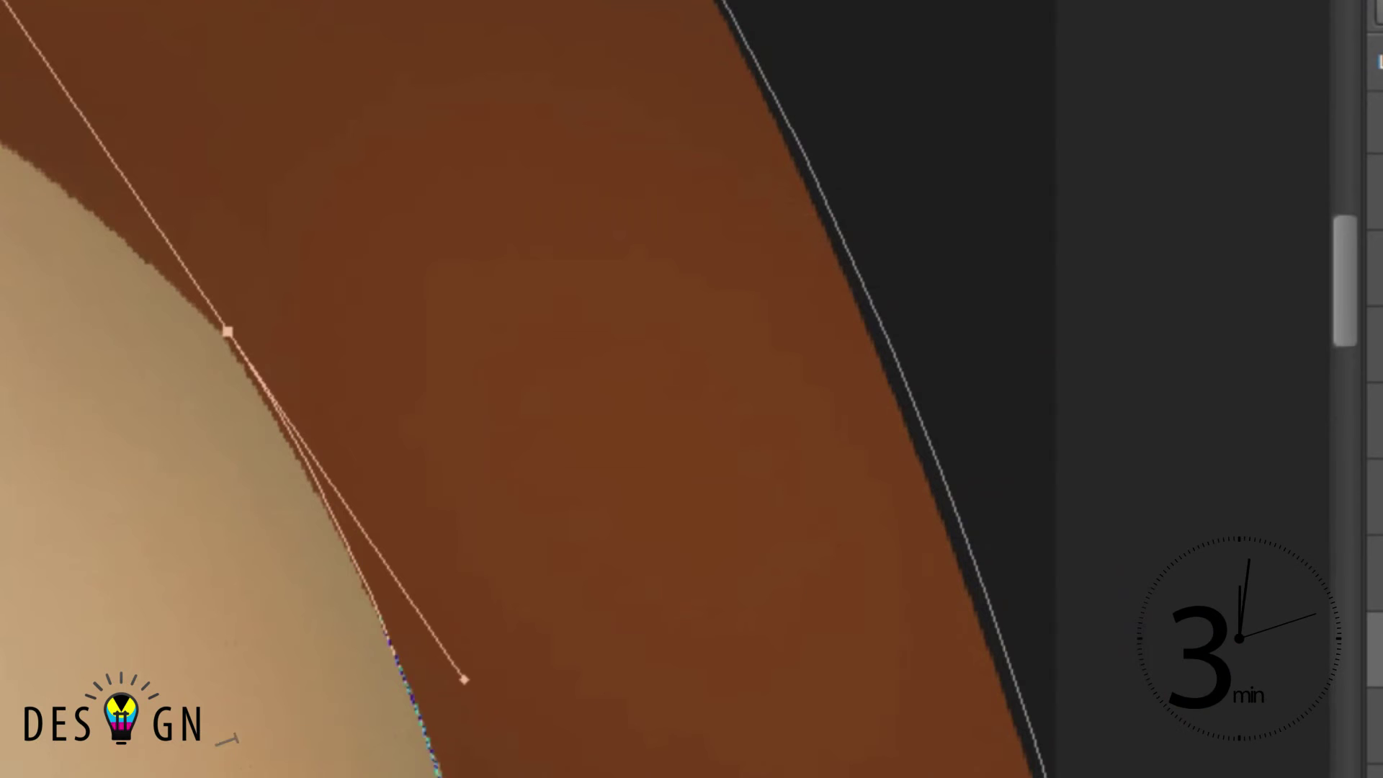
scroll(691, 389, "left", 2)
scroll(692, 389, "down", 5)
mouse_move(358, 99)
left_mouse_down()
mouse_move(98, 0)
mouse_move(93, 55)
left_mouse_up()
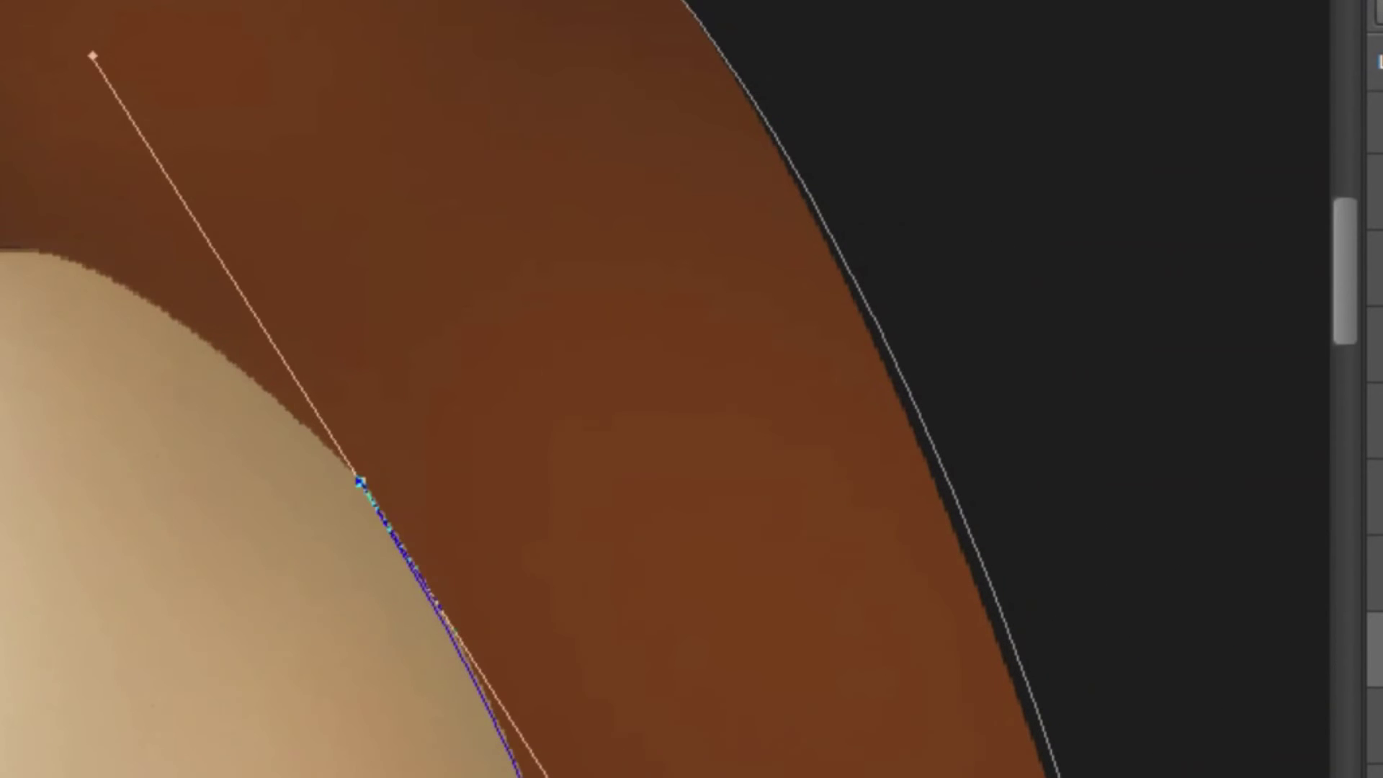
scroll(691, 389, "down", 1)
scroll(691, 389, "down", 2)
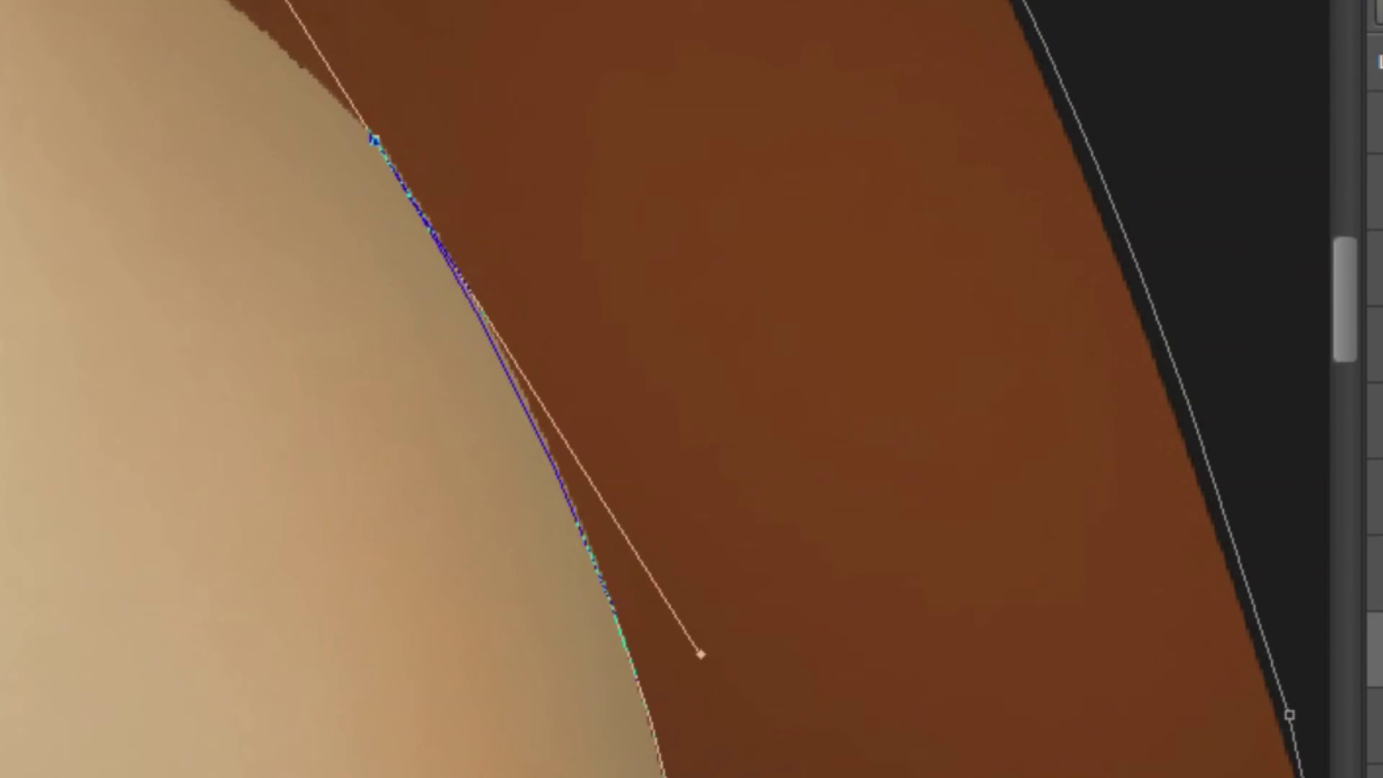
scroll(692, 389, "up", 2)
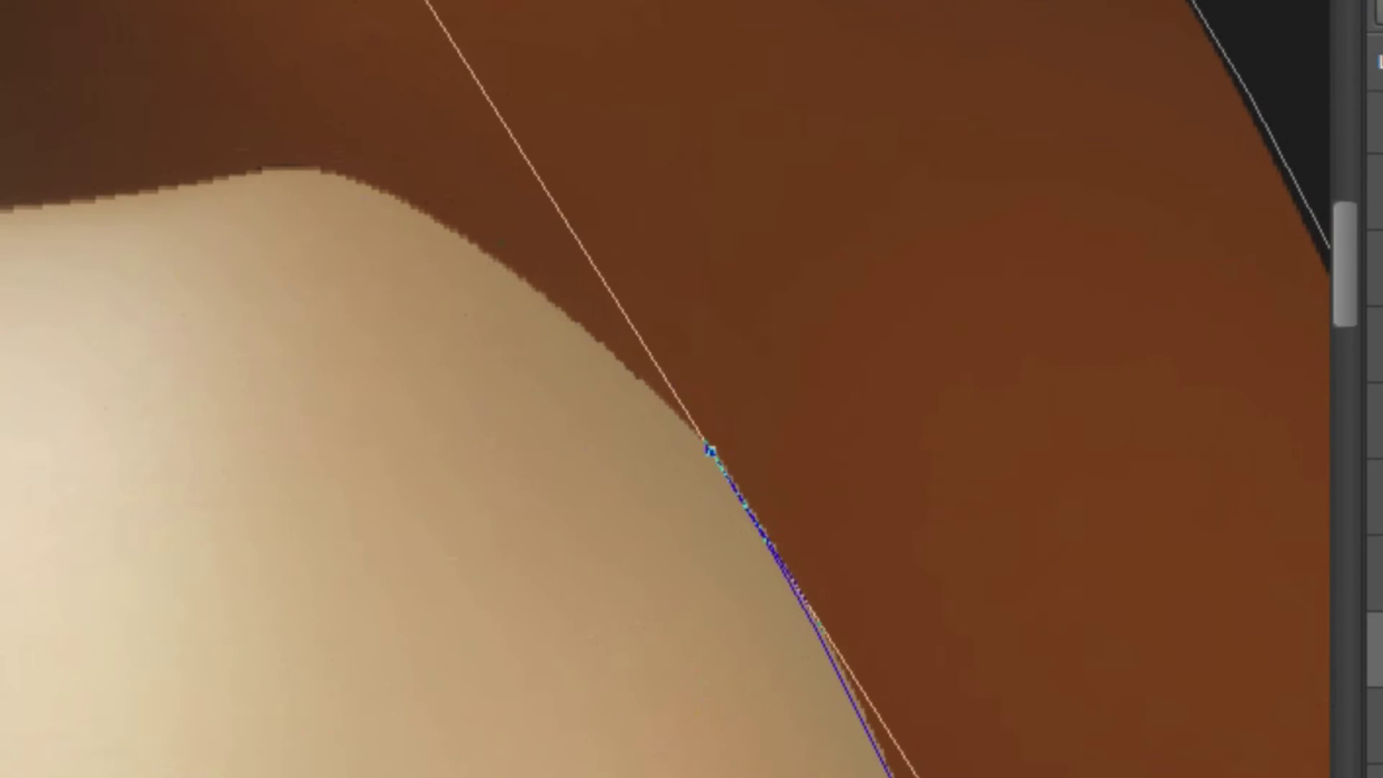
- Add a sharp-turn anchor at the forehead top and try closing the path at its start point
left_click(712, 451, "alt")
left_click_drag(317, 170, 480, 201)
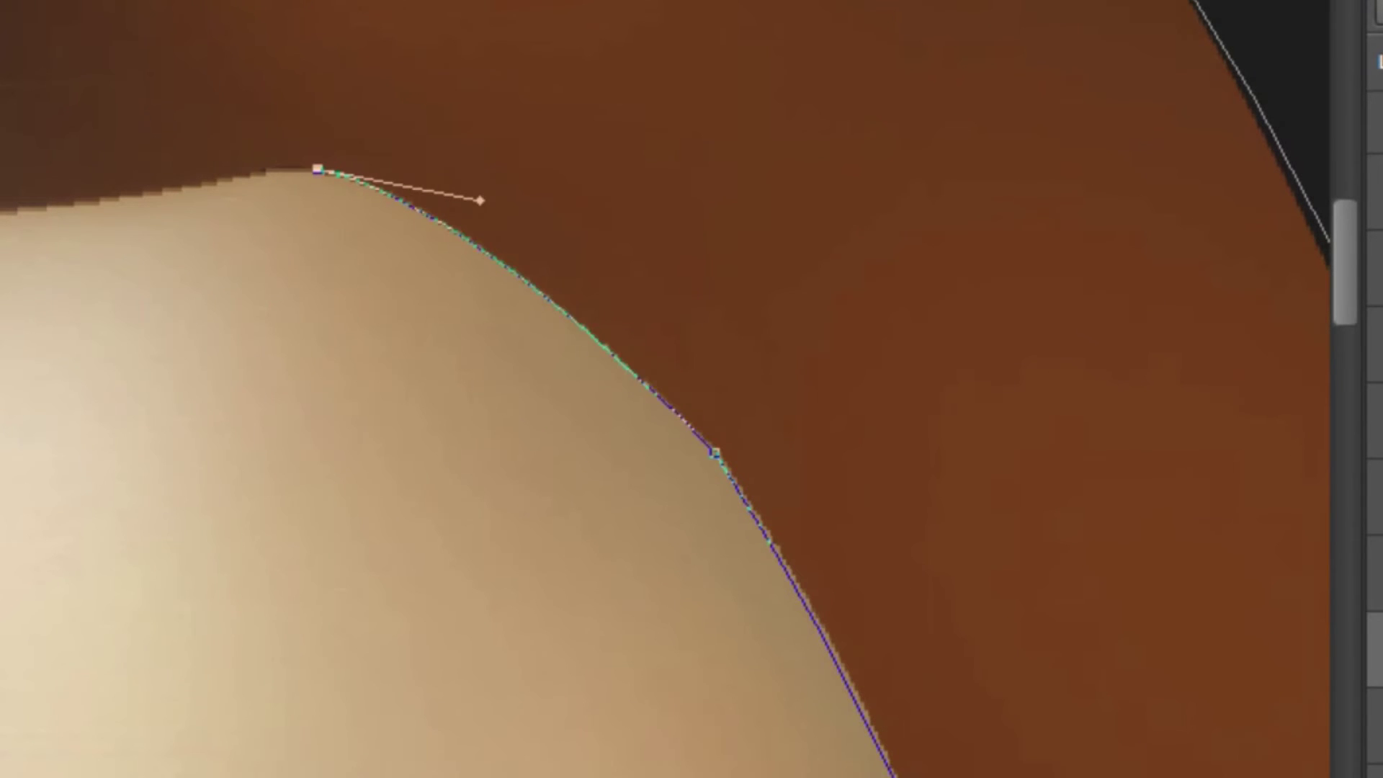
left_click_drag(504, 360, 821, 462)
left_click(296, 314)
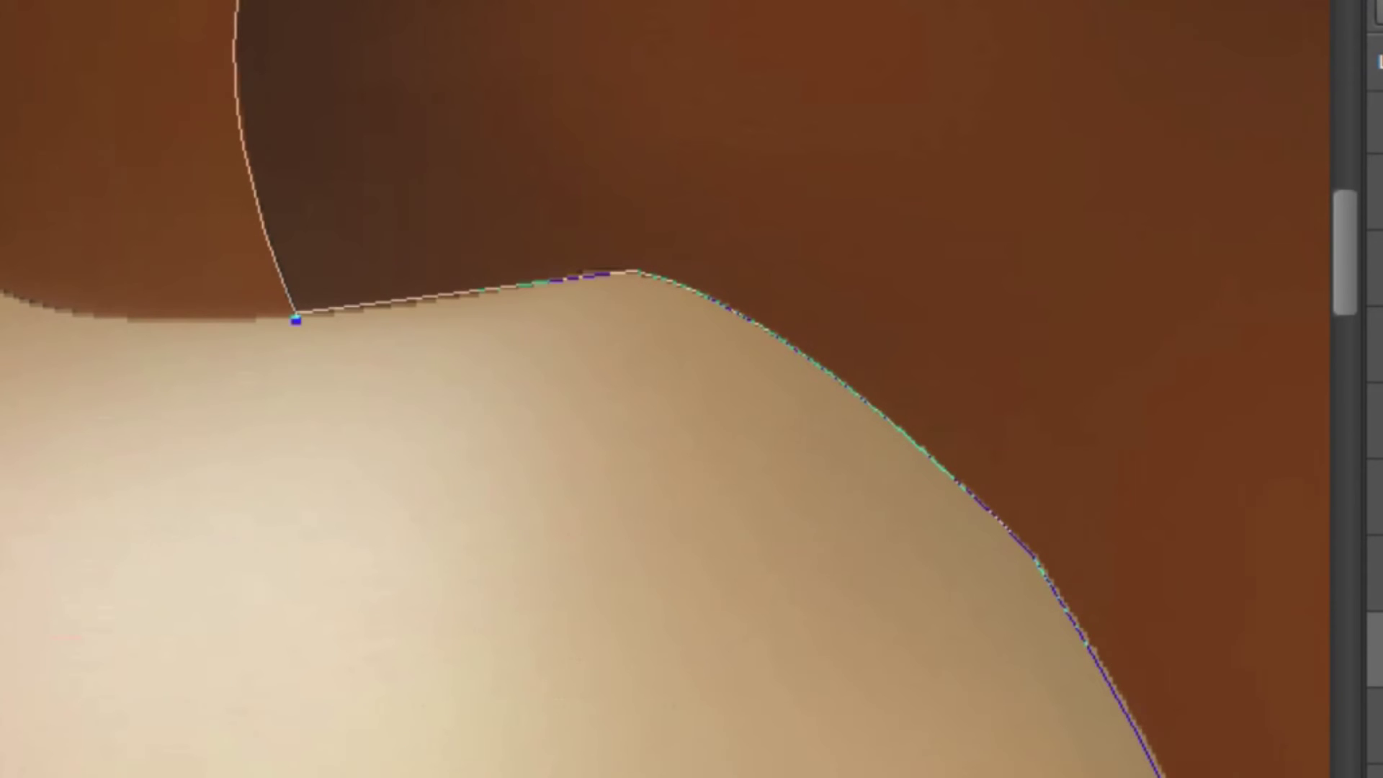
key("ctrl+z")
left_click(295, 314)
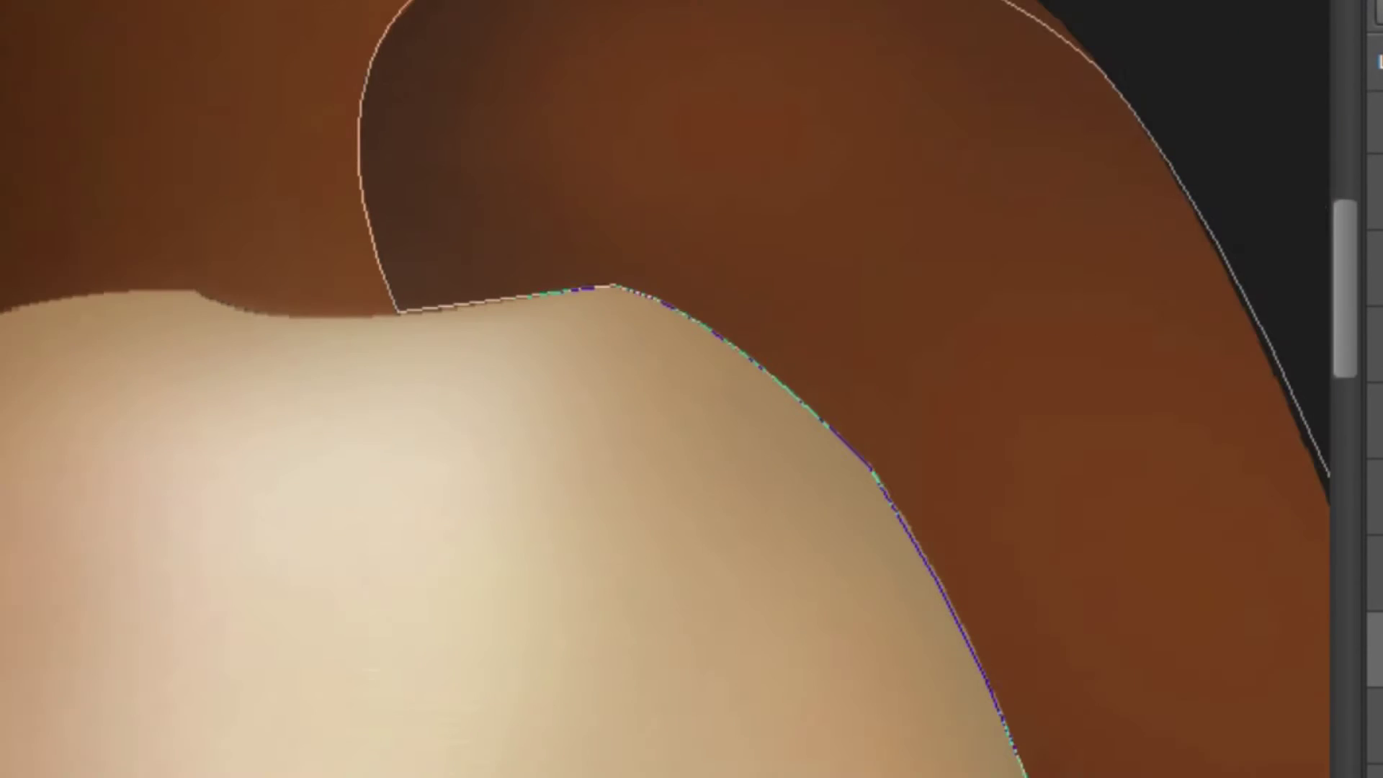
key("ctrl+z")
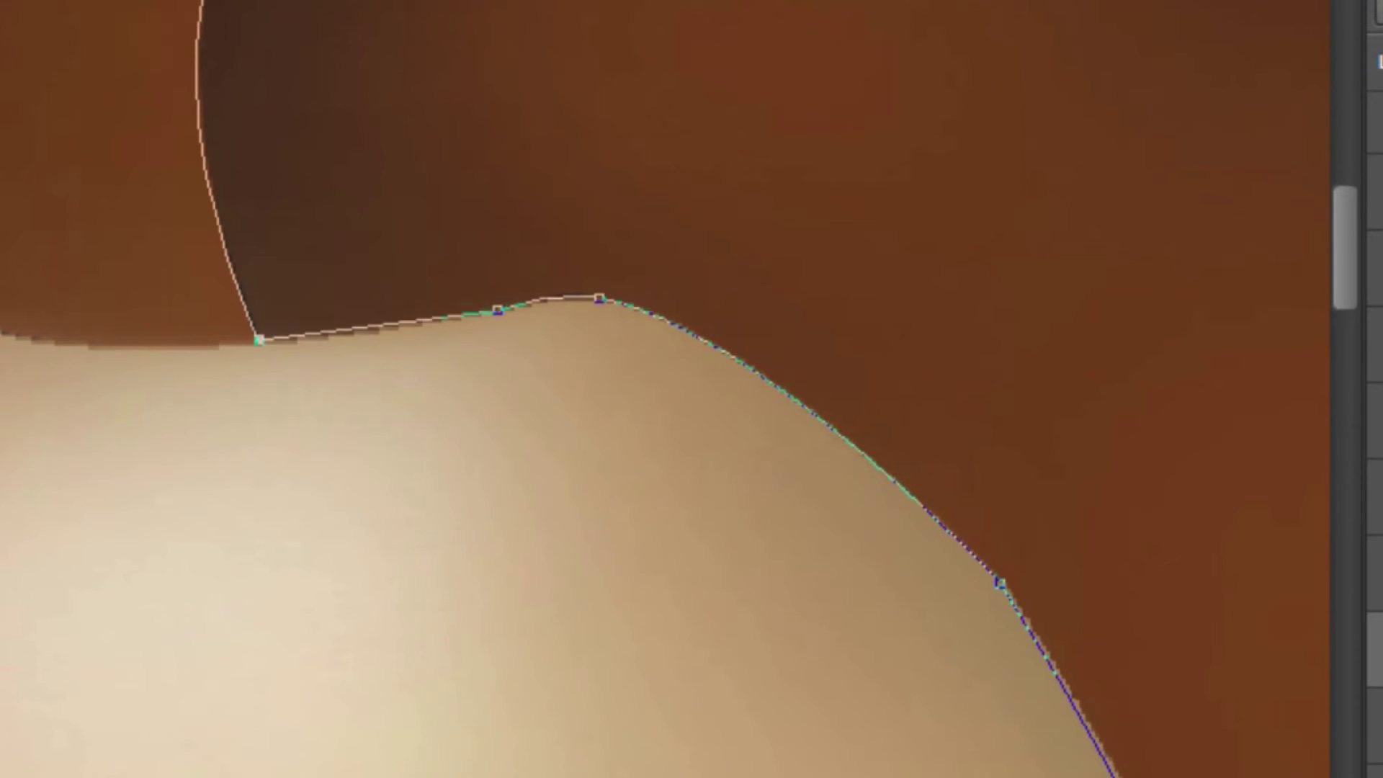
scroll(764, 237, "down", 3)
scroll(763, 238, "down", 2)
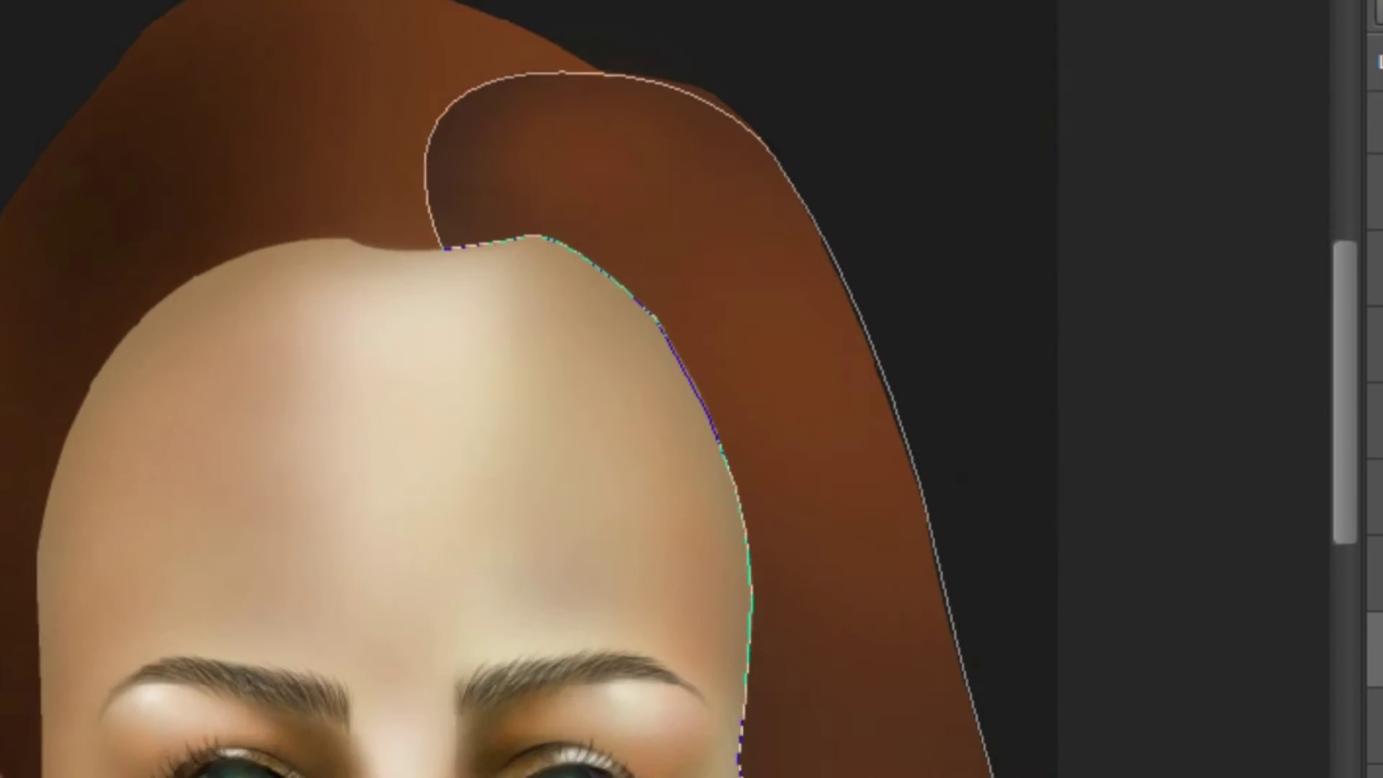
scroll(763, 238, "down", 2)
scroll(764, 237, "down", 2)
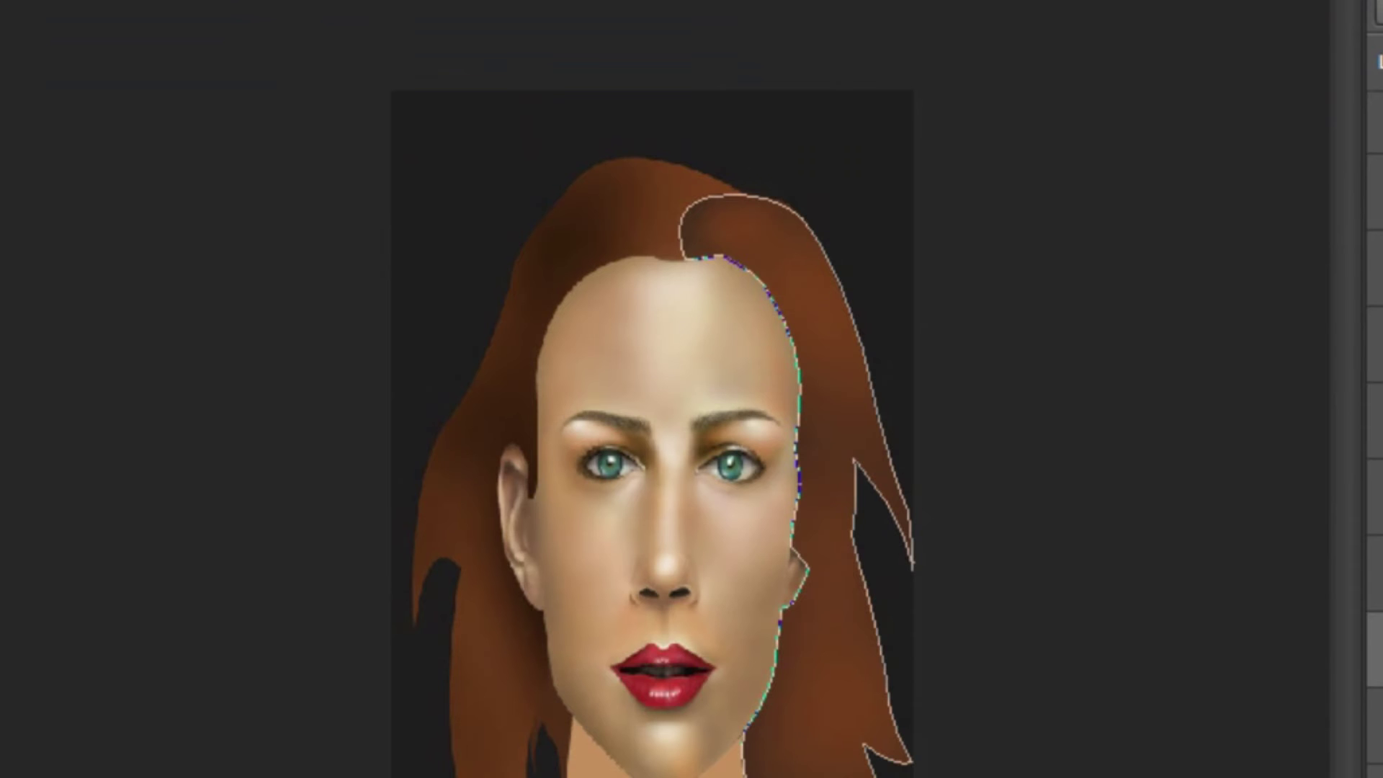
scroll(1195, 677, "up", 1)
scroll(1196, 678, "up", 1)
scroll(1196, 677, "up", 1)
scroll(1196, 677, "up", 1)
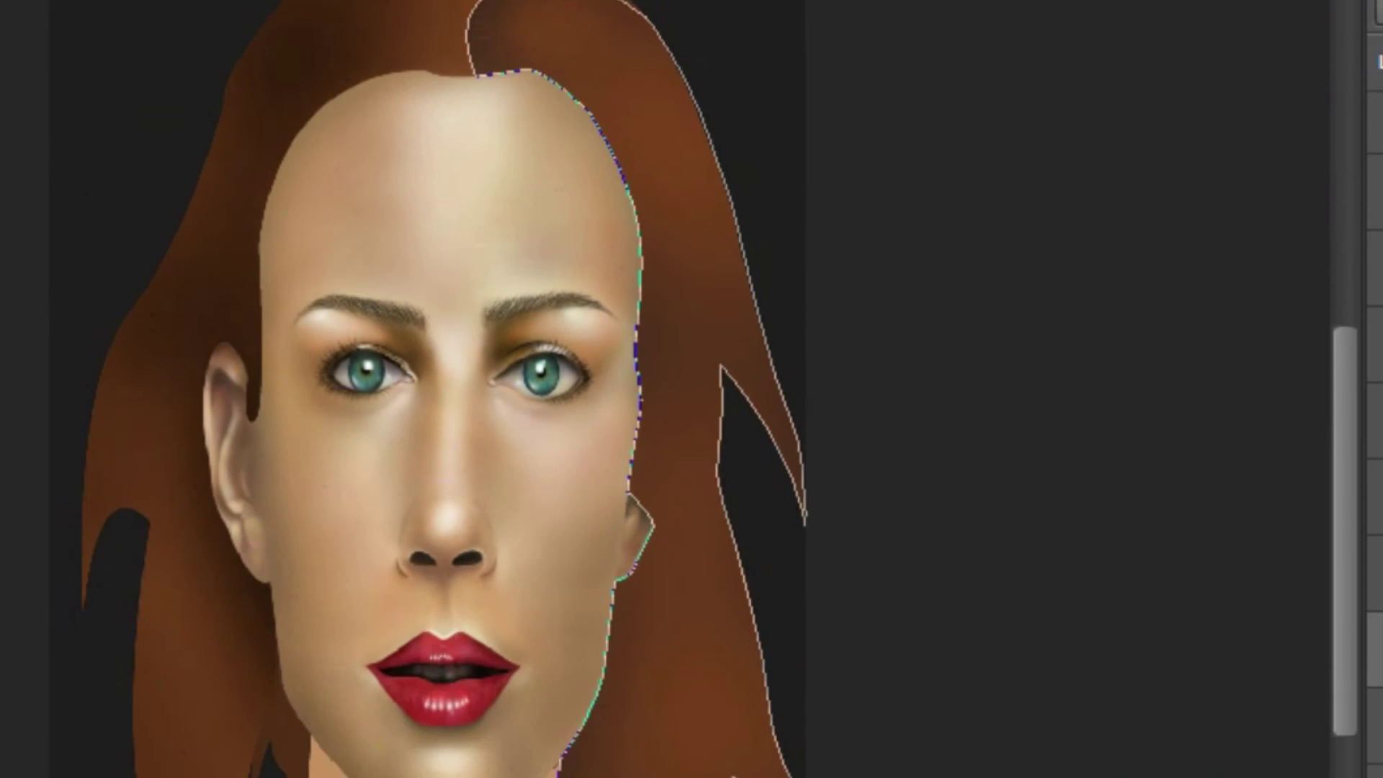
scroll(691, 389, "down", 1)
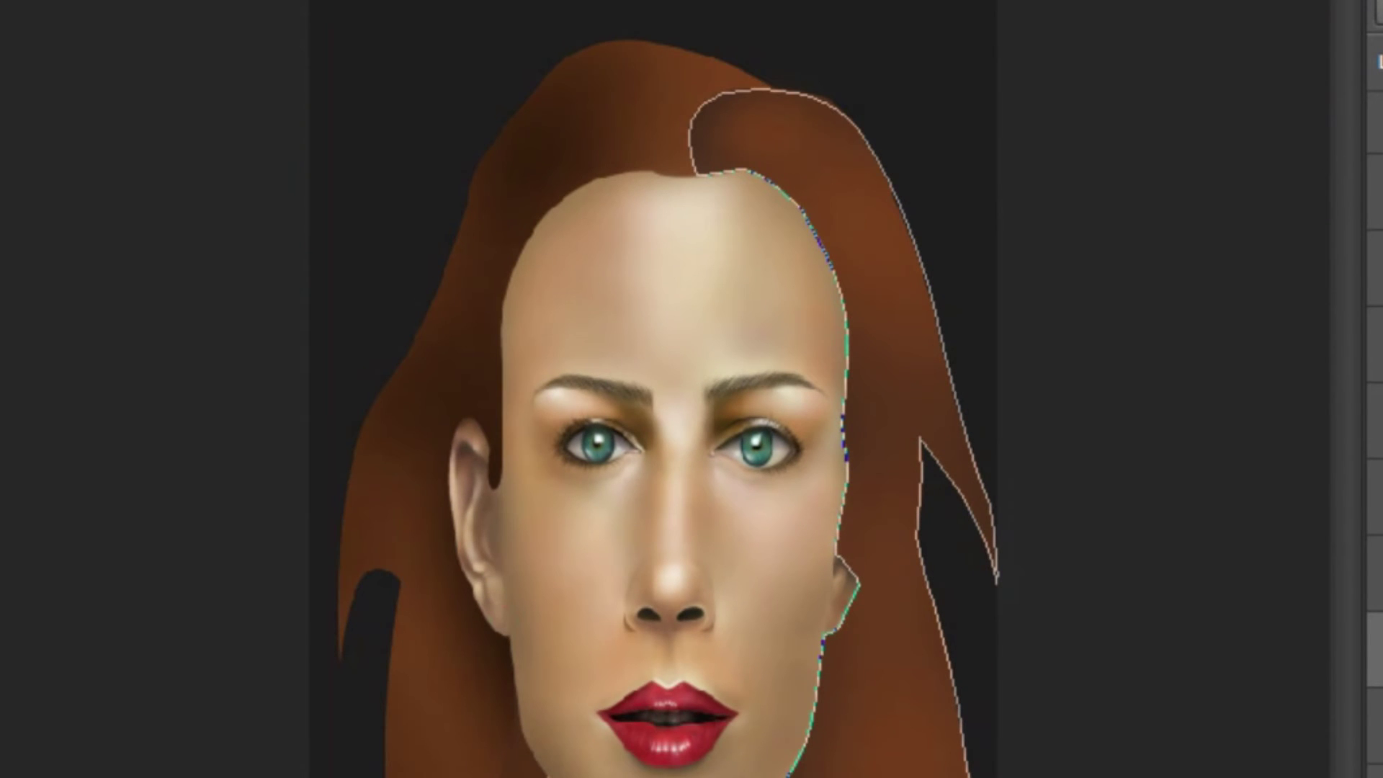
scroll(691, 389, "down", 1)
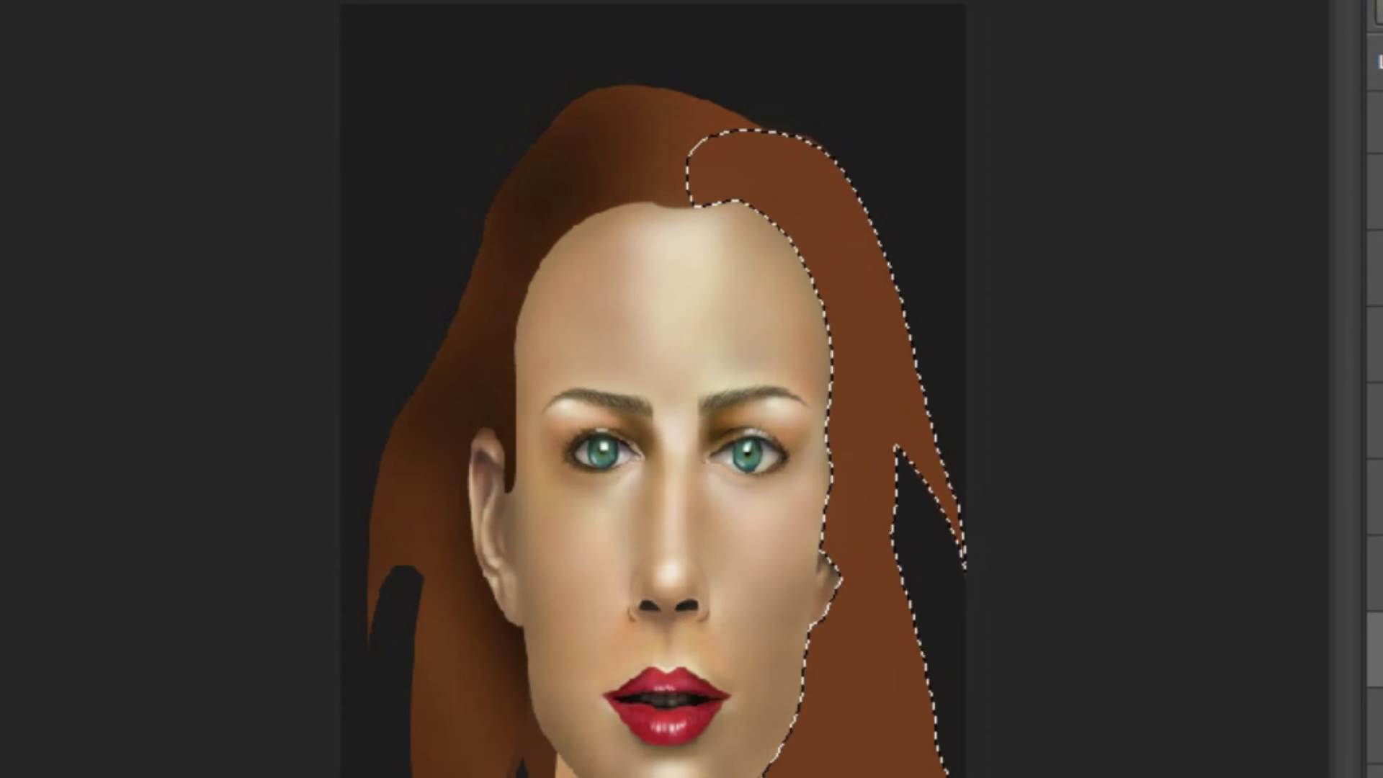
scroll(655, 389, "down", 1)
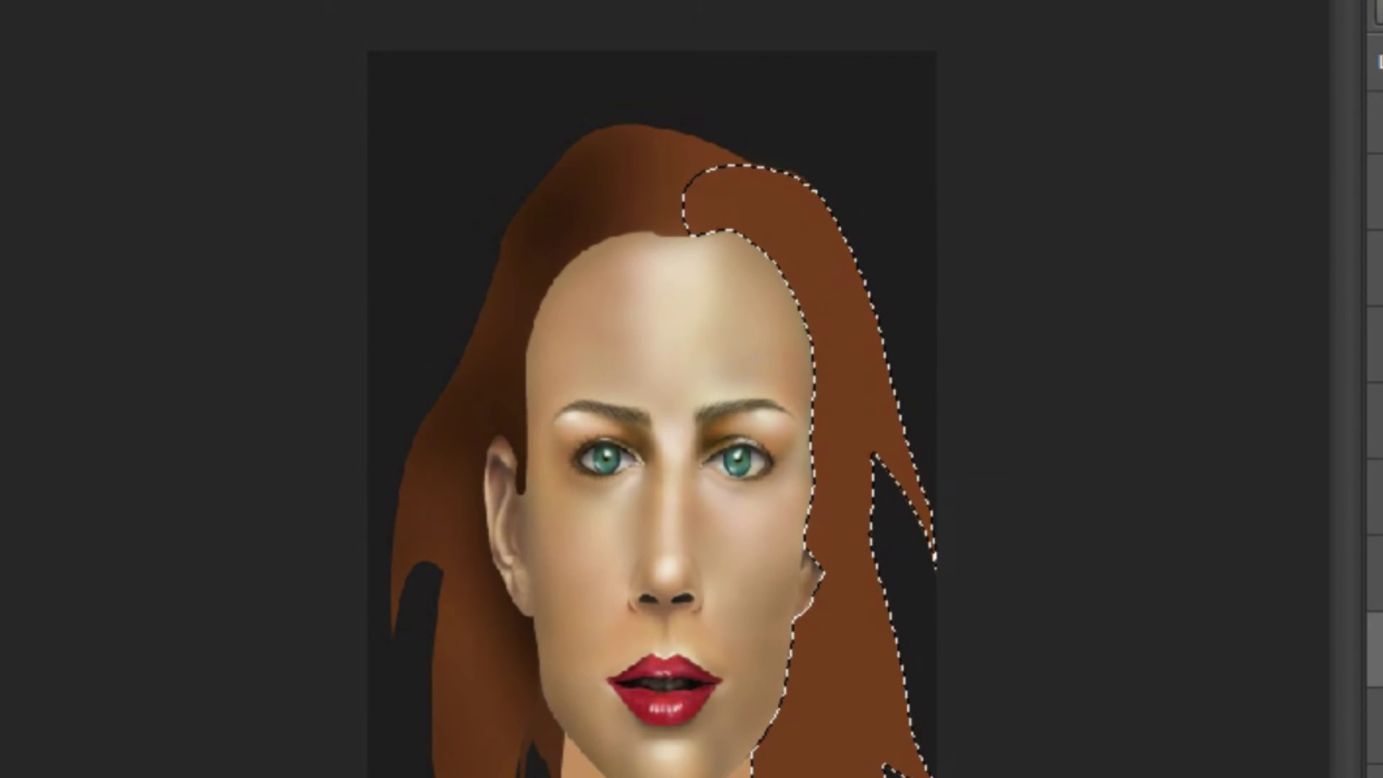
scroll(660, 468, "up", 1)
scroll(660, 468, "right", 5)
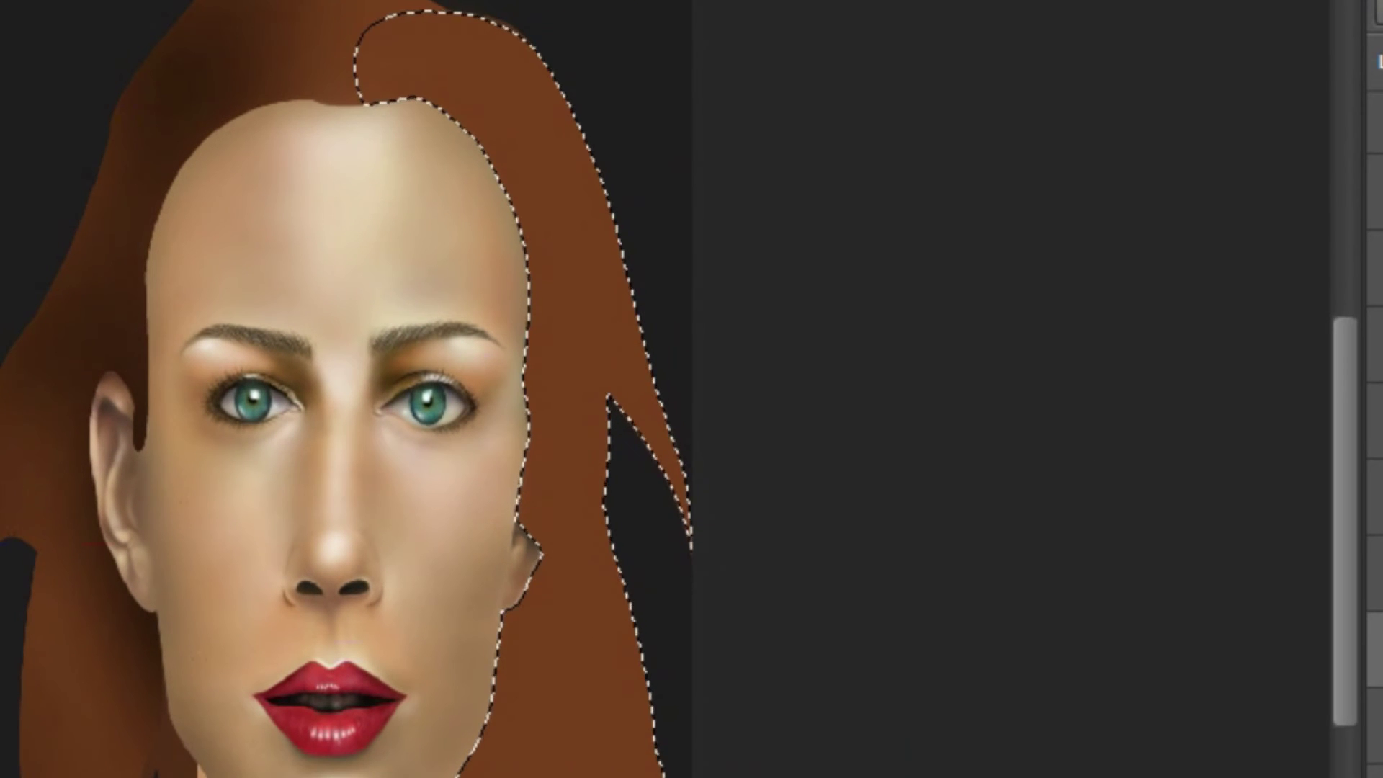
key("ctrl+d")
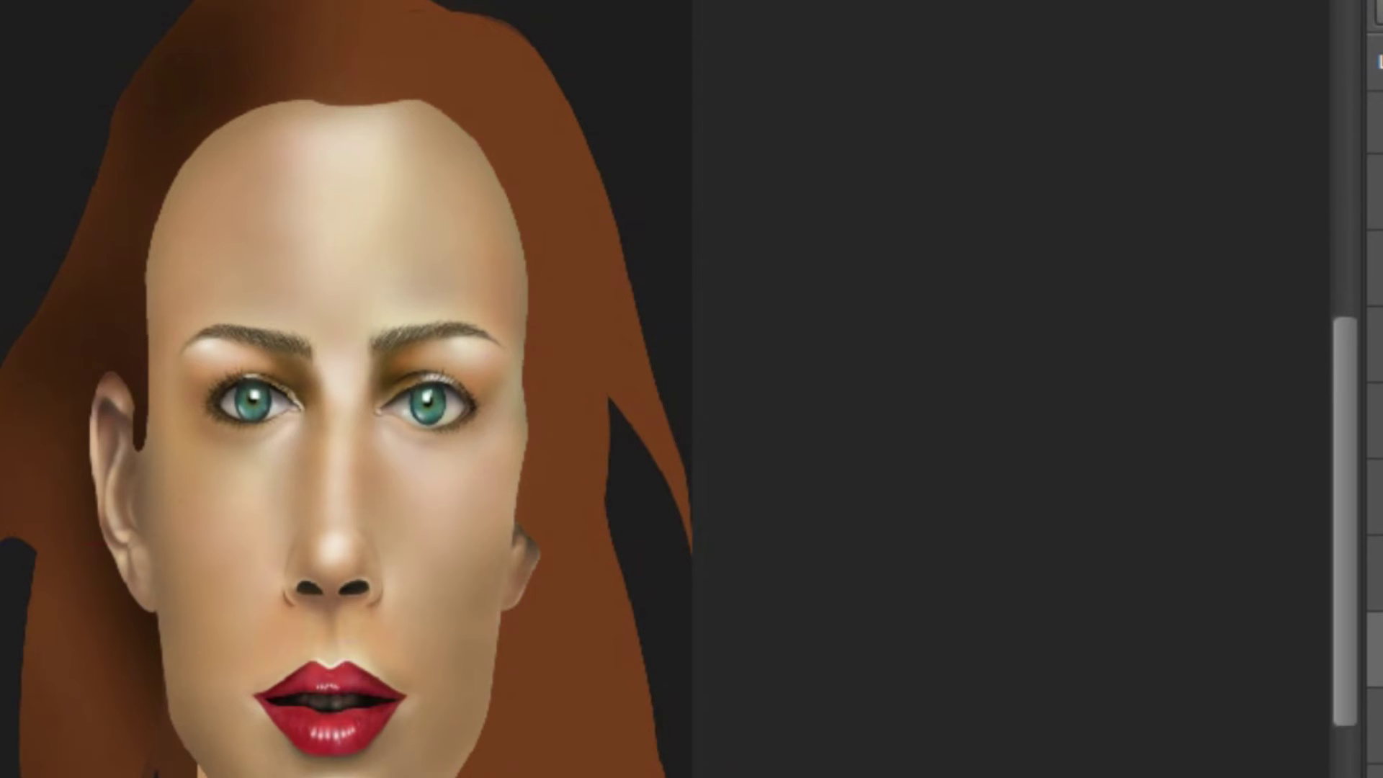
key("ctrl+shift+d")
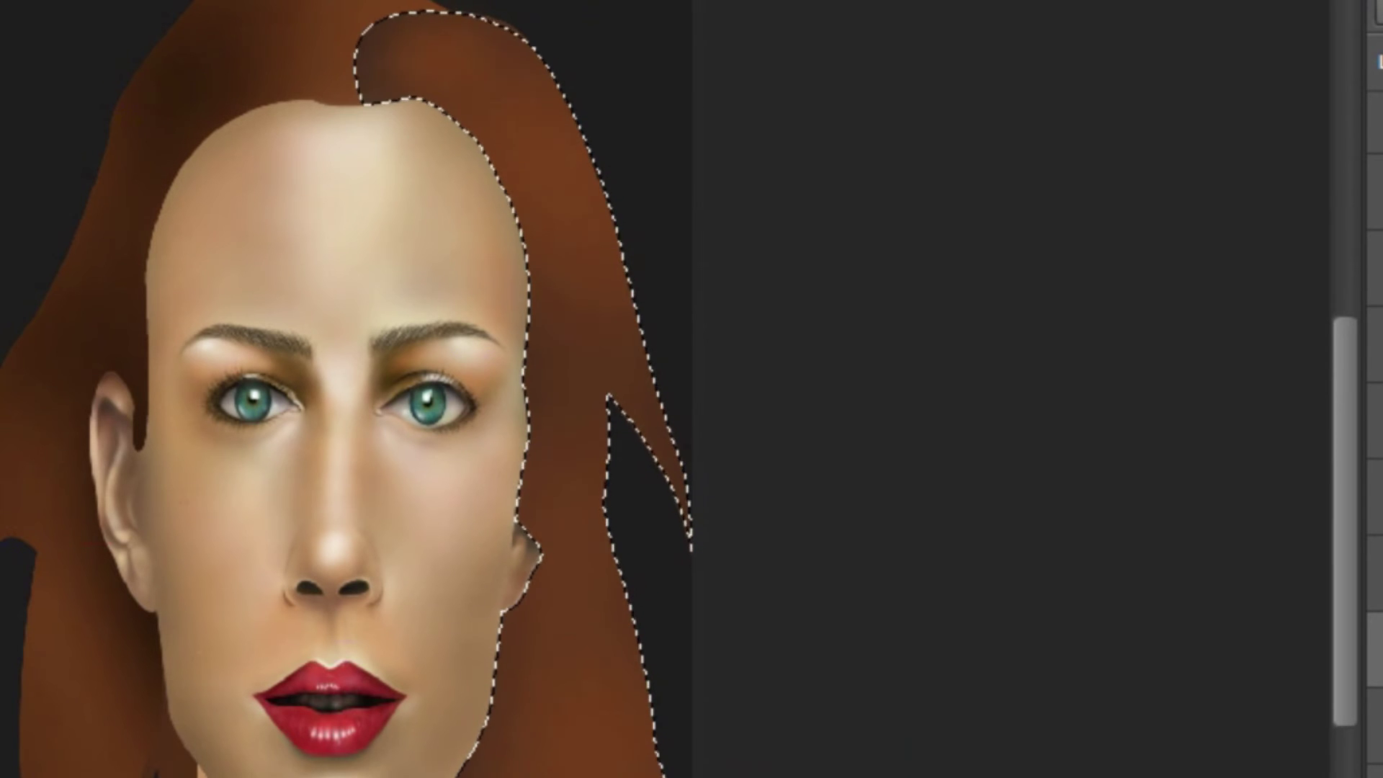
scroll(659, 631, "up", 1)
scroll(692, 622, "up", 2)
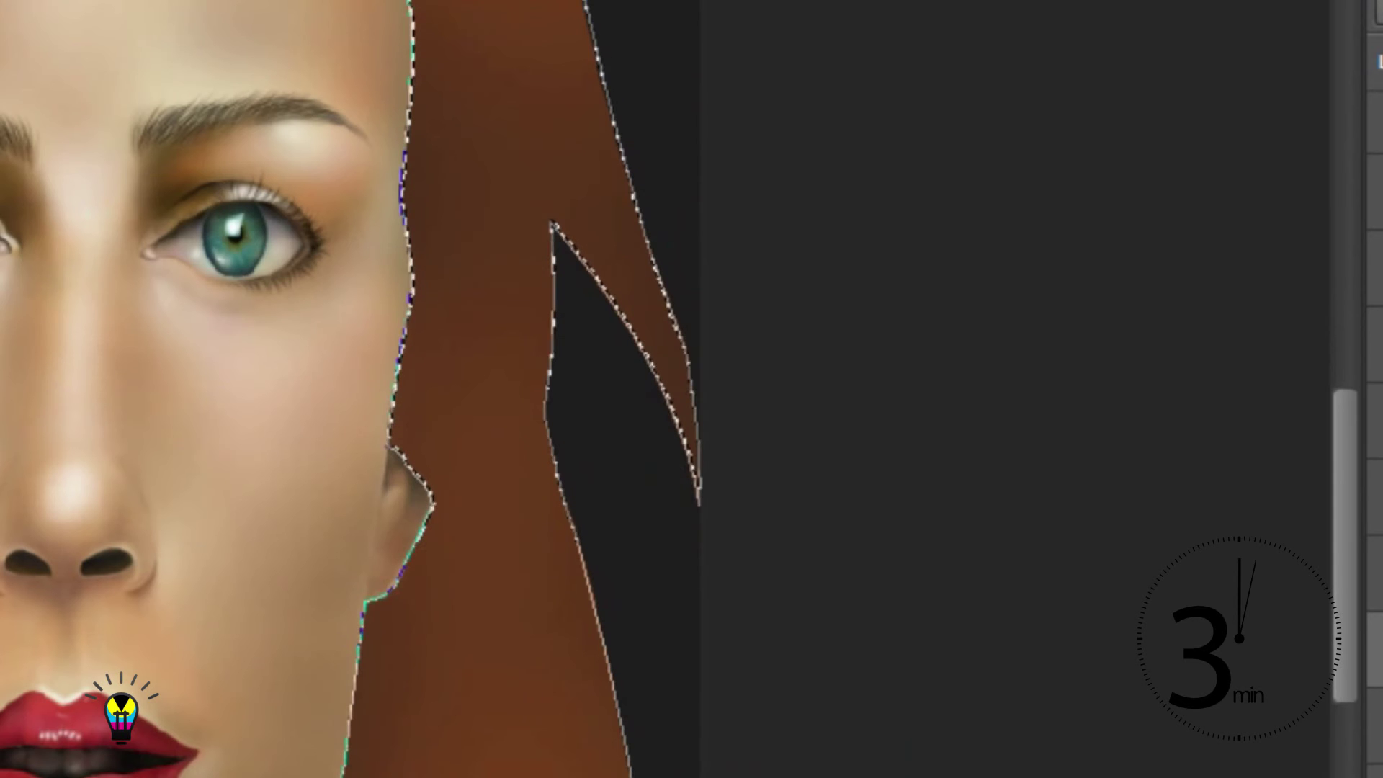
- Nudge and bend the notch anchors beside the cheek, then tighten the lower curve along the hair edge
mouse_move(498, 382)
left_mouse_down()
mouse_move(596, 526)
mouse_move(568, 528)
left_mouse_up()
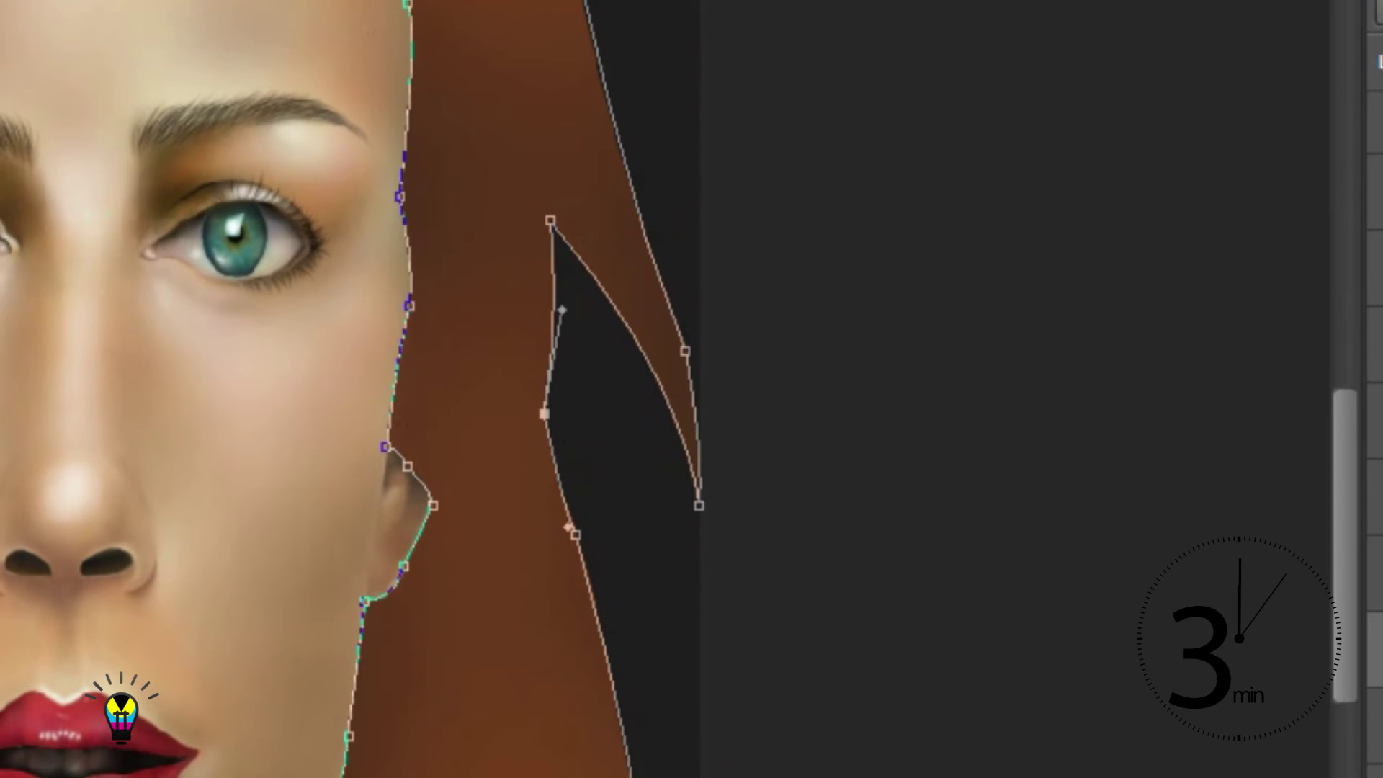
key("Right")
key("Right")
key("Right")
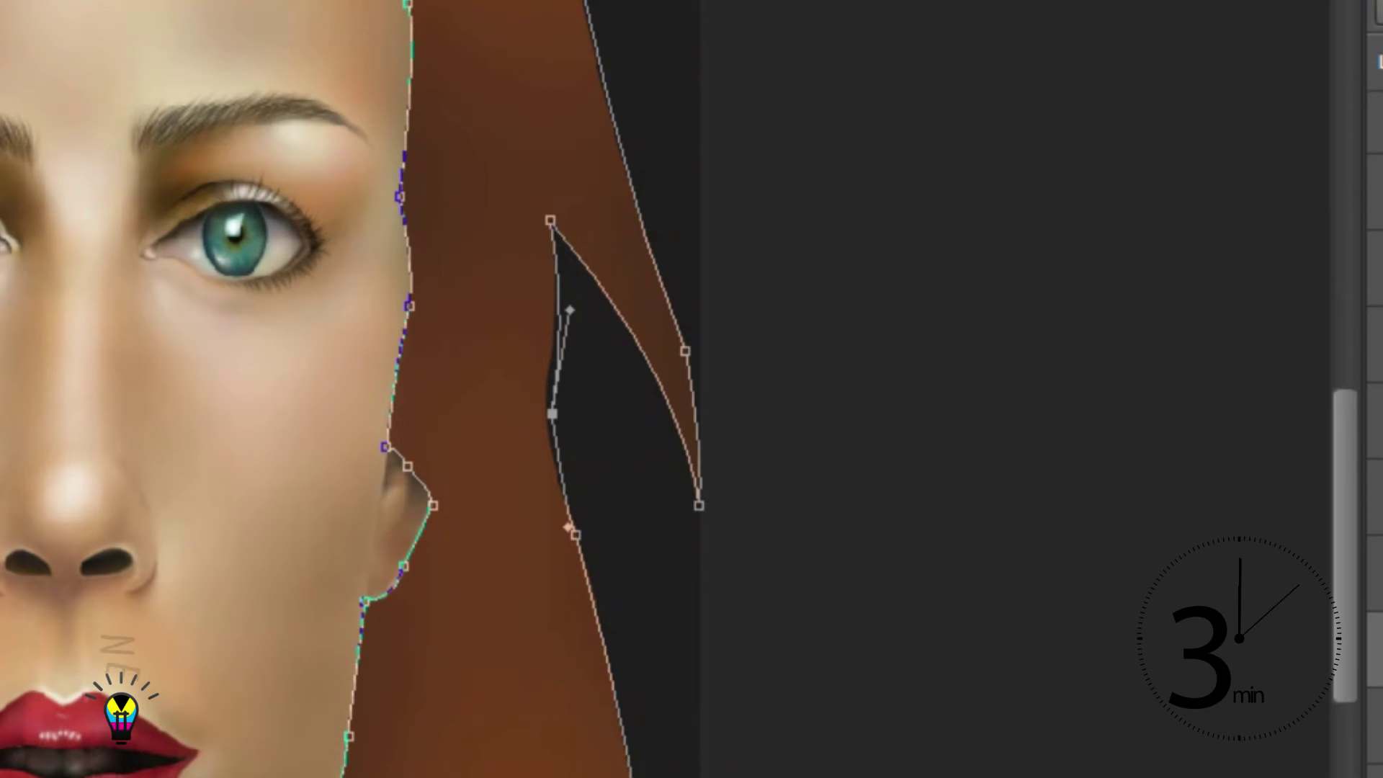
left_click_drag(569, 309, 564, 238)
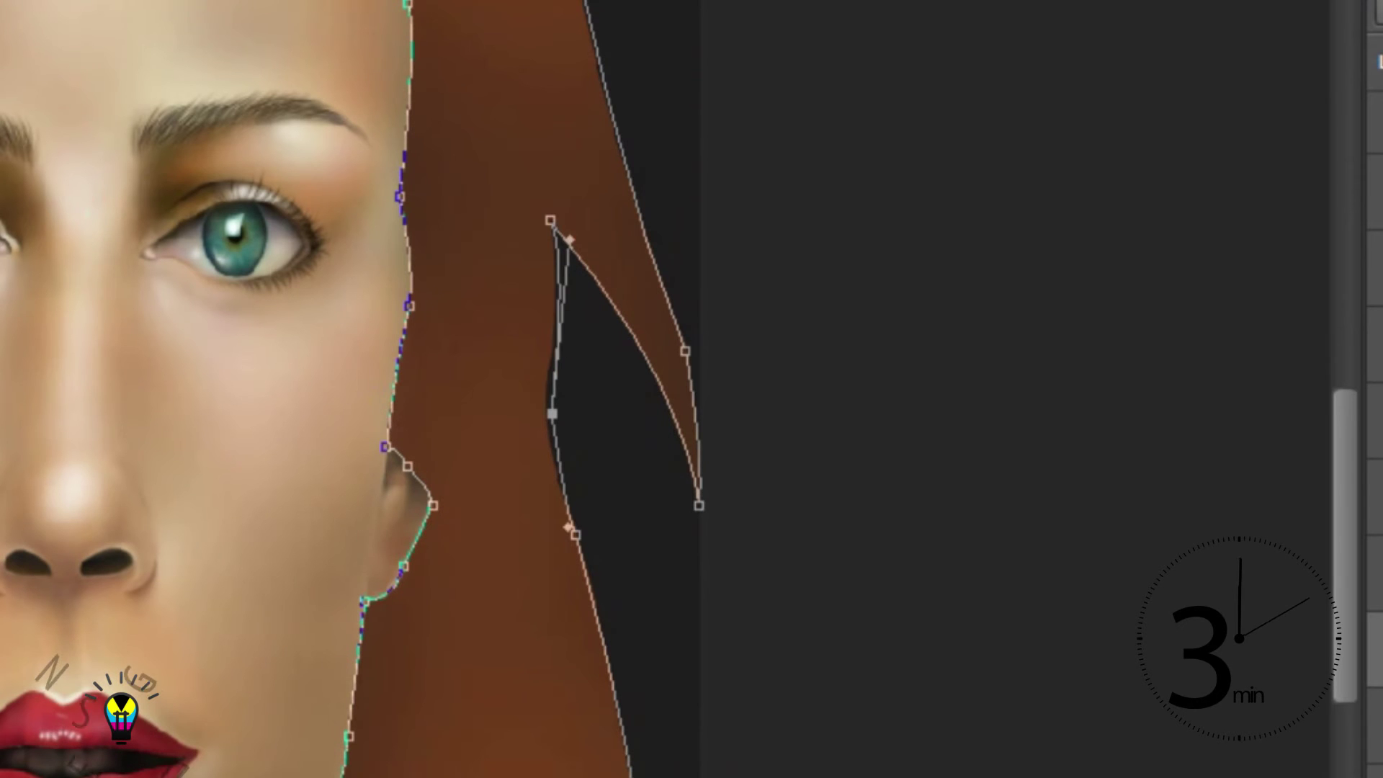
key("Down")
key("Down")
key("Down")
key("Down")
key("Down")
key("Down")
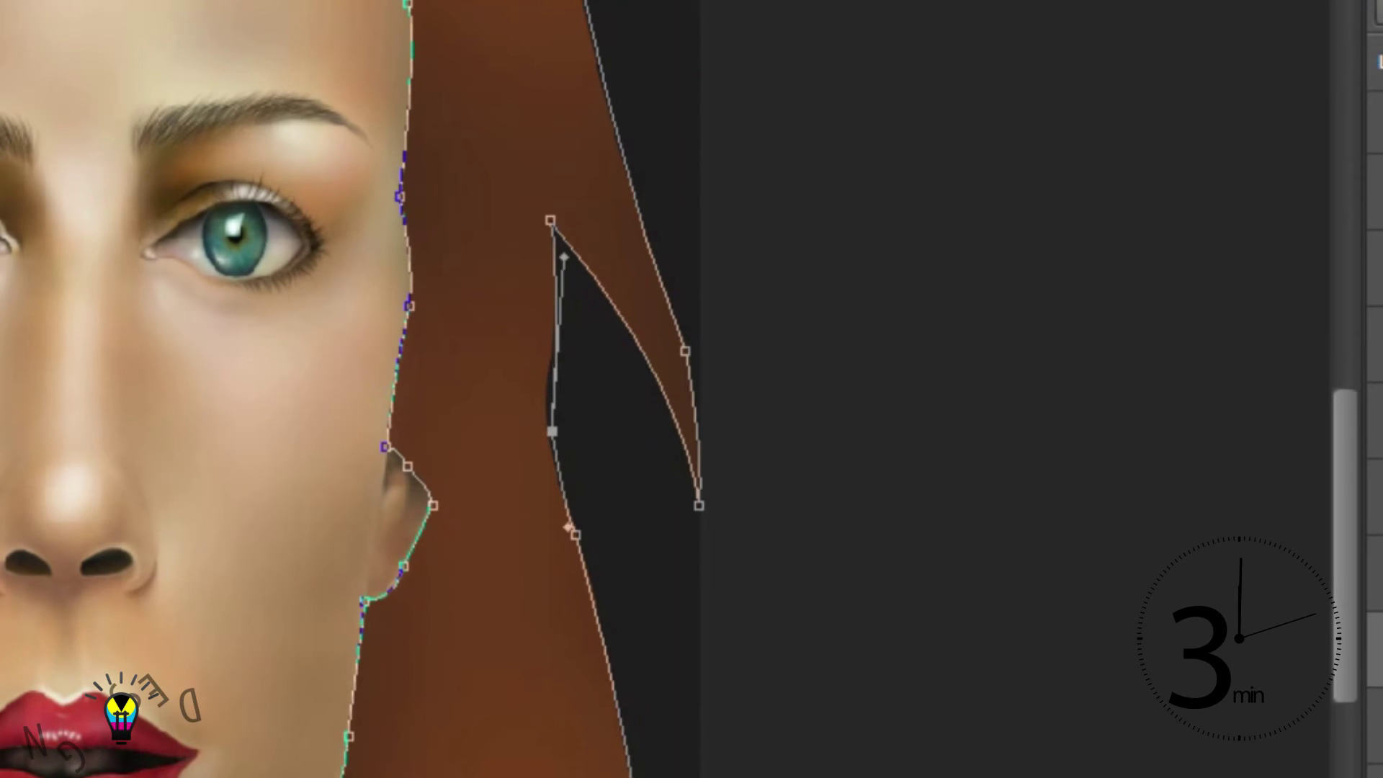
left_click(569, 529)
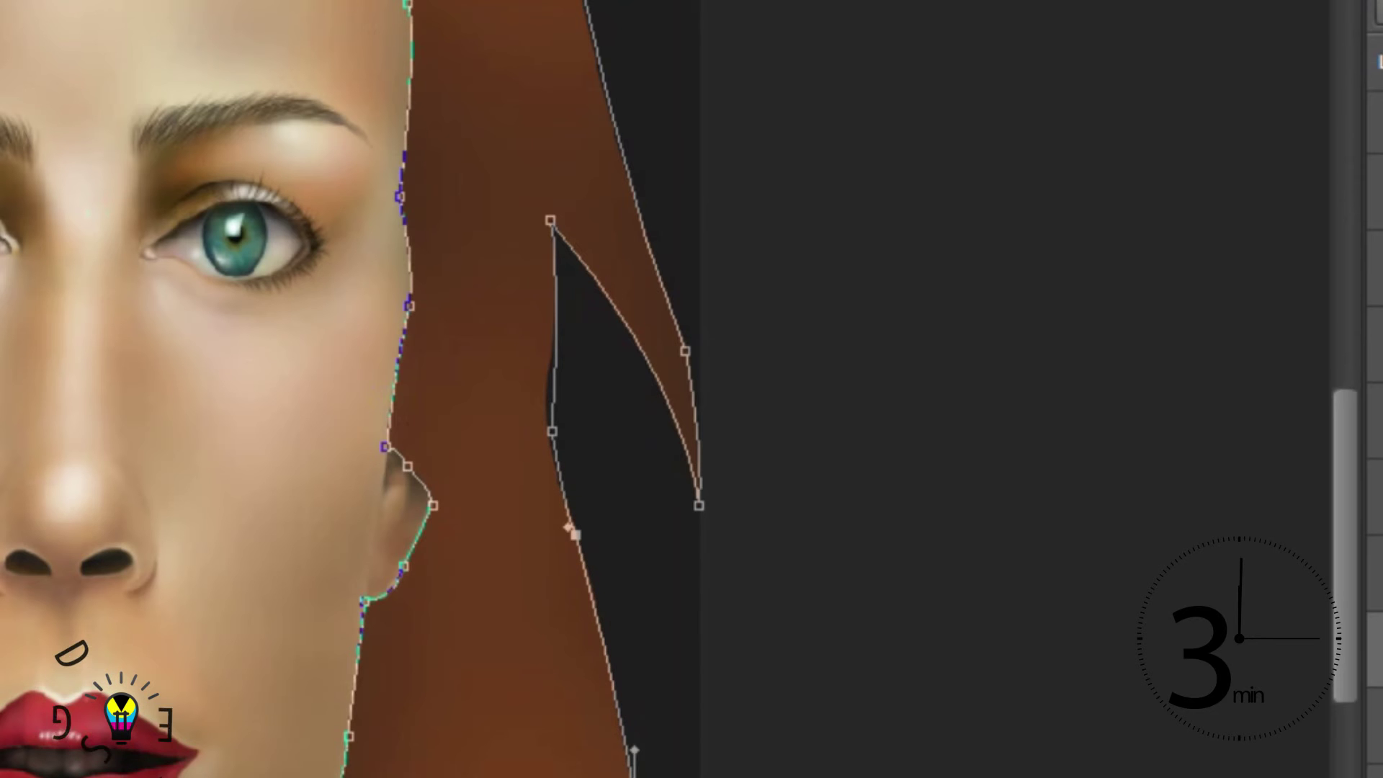
left_click_drag(633, 749, 599, 583)
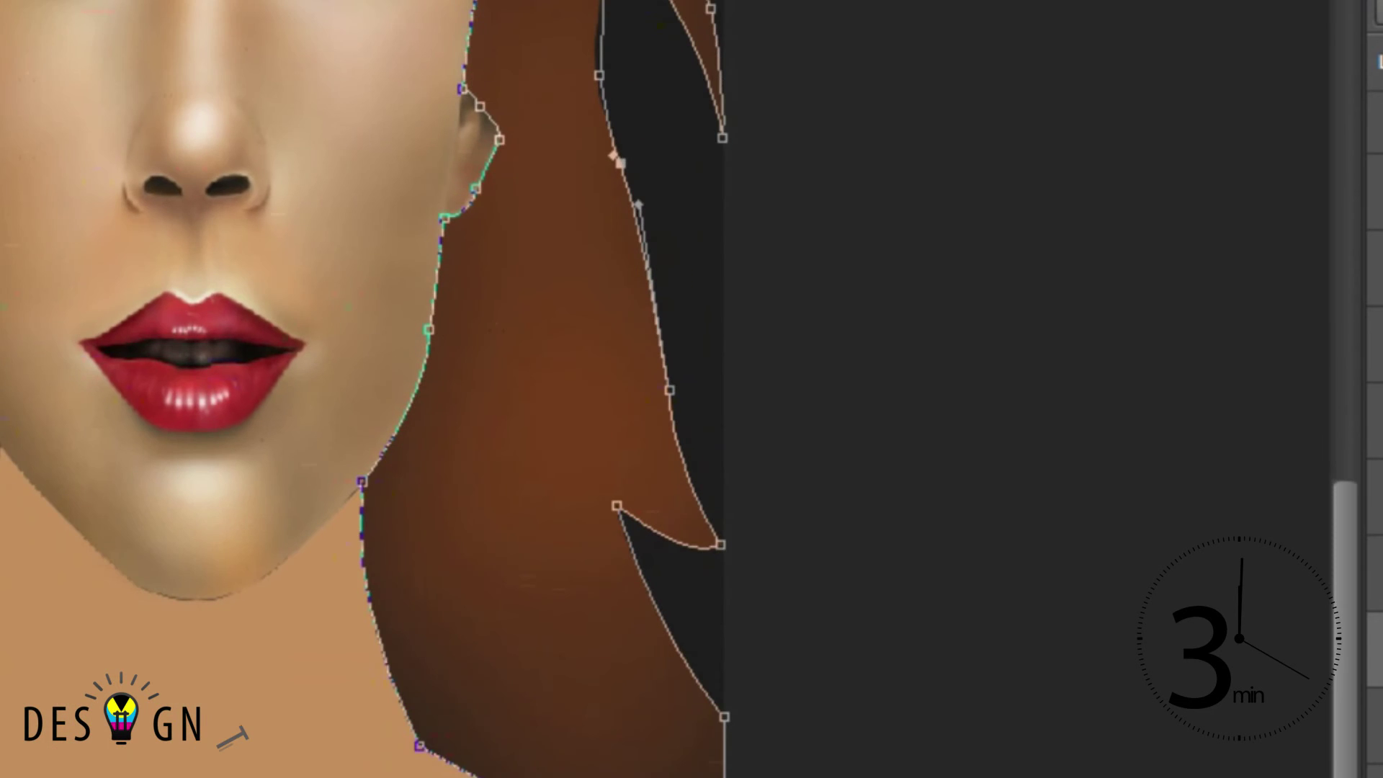
- Nudge the lower curve's bottom anchor down, review the path upward, then hide its editable points
scroll(677, 706, "up", 2)
left_click(750, 733)
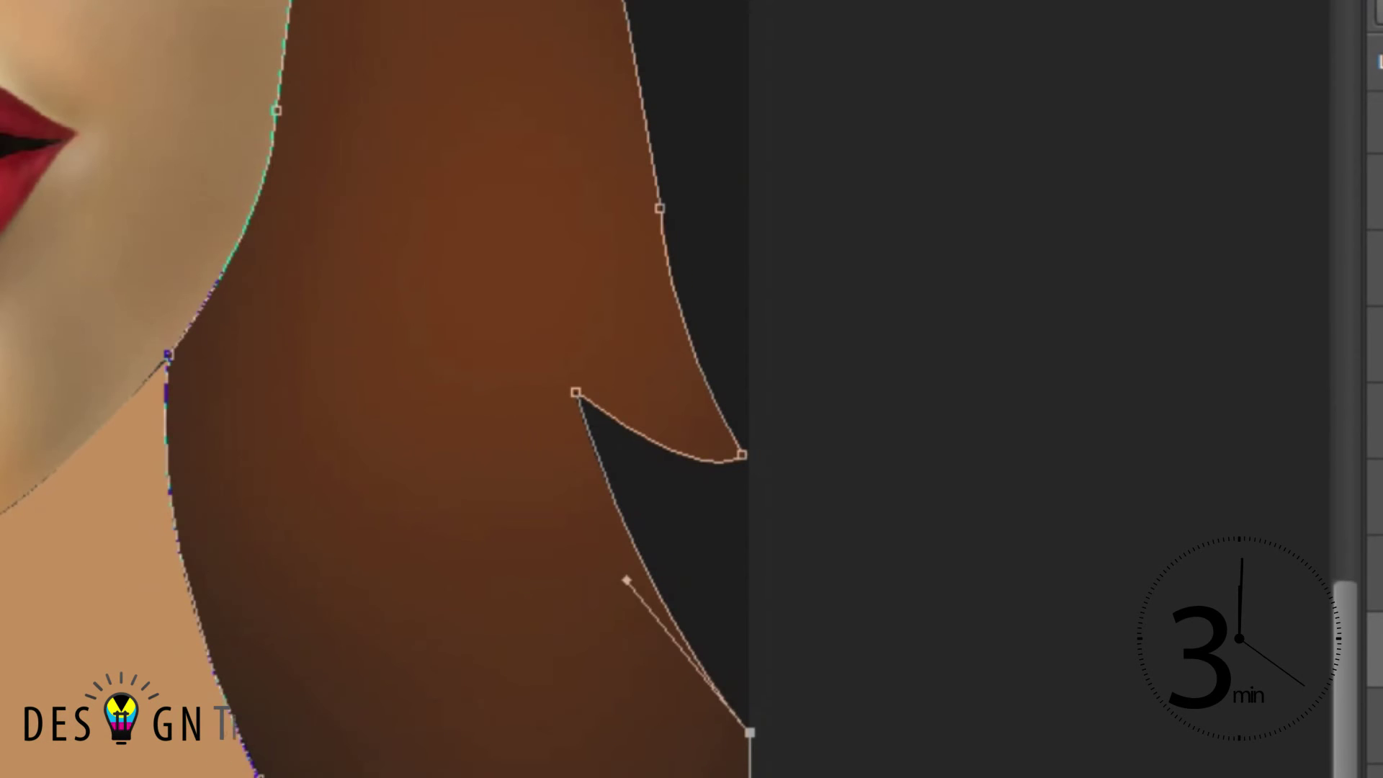
key("Down")
key("Down")
key("Down")
key("Down")
key("Down")
key("Down")
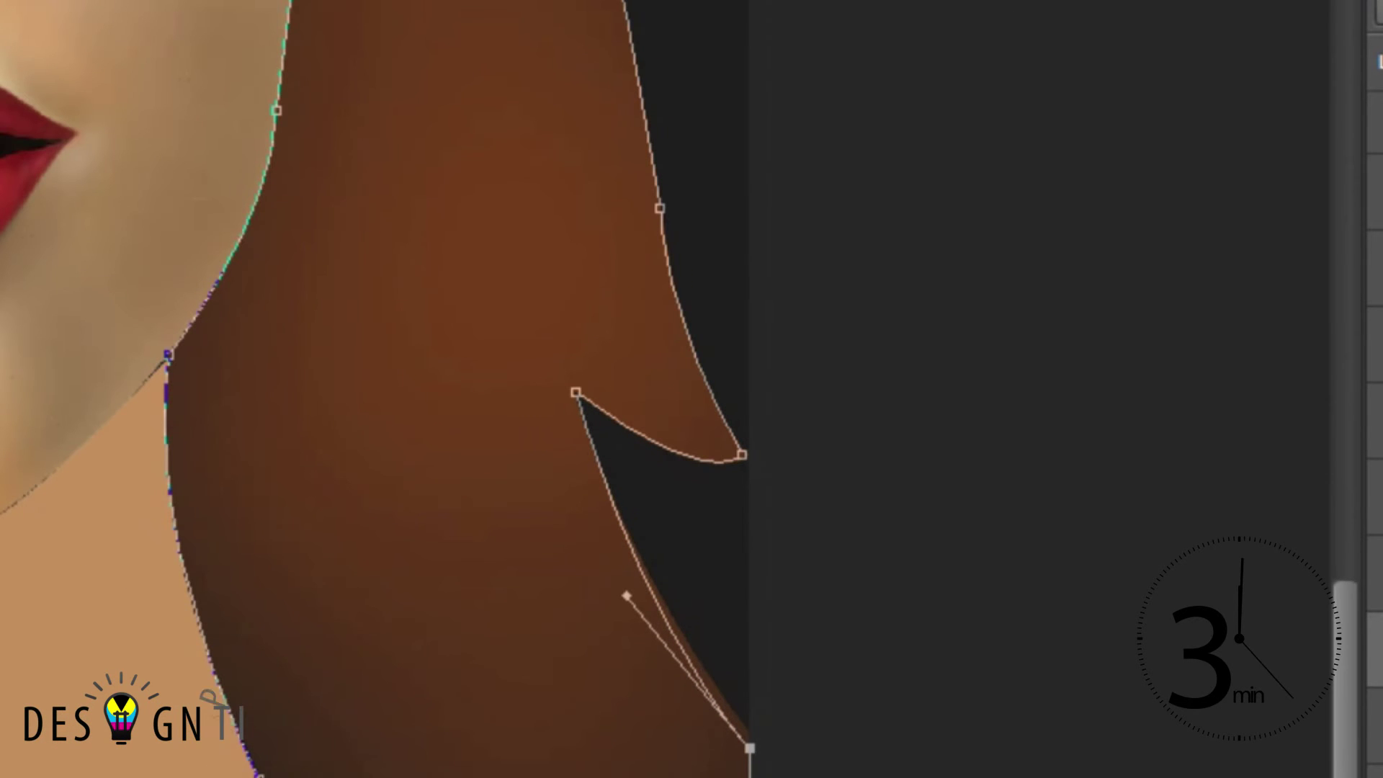
scroll(742, 393, "up", 1)
scroll(605, 389, "up", 3)
scroll(605, 389, "right", 3)
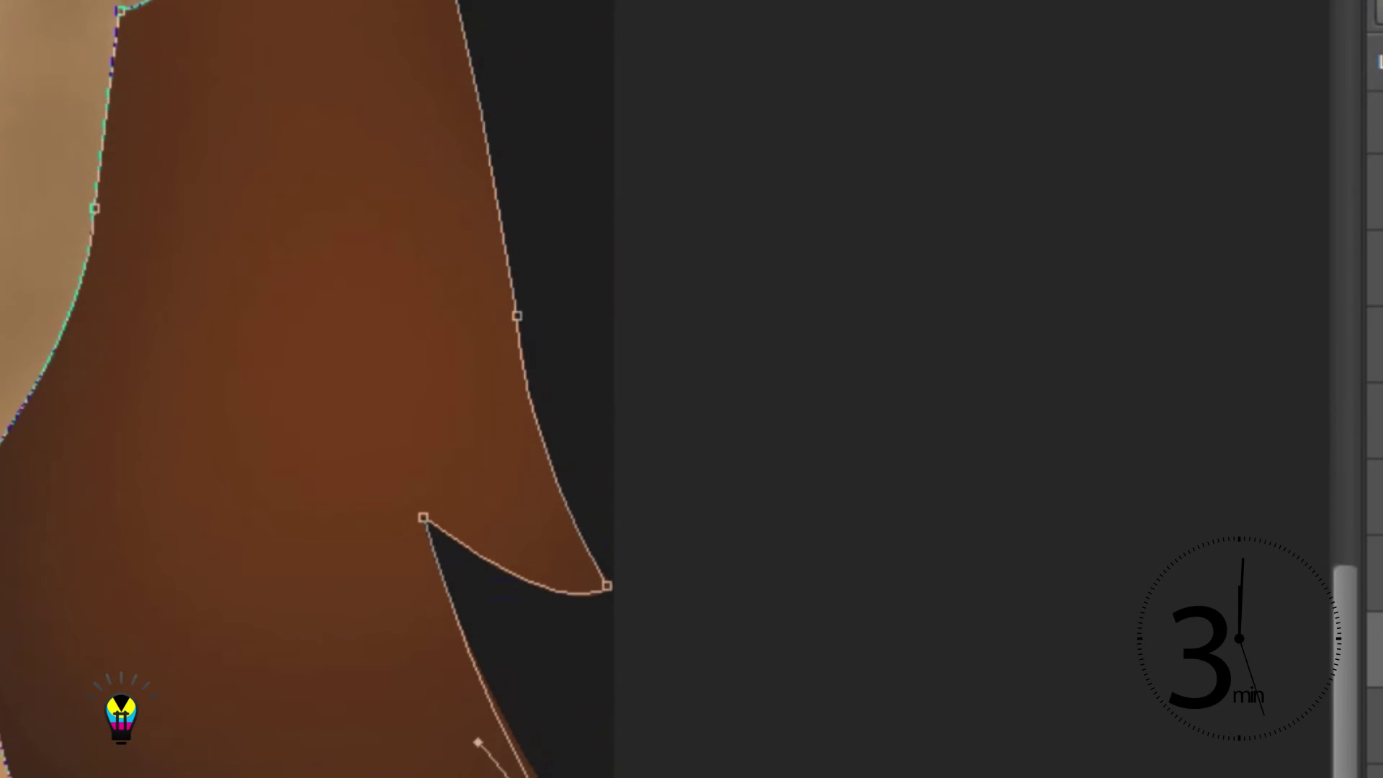
scroll(670, 389, "up", 5)
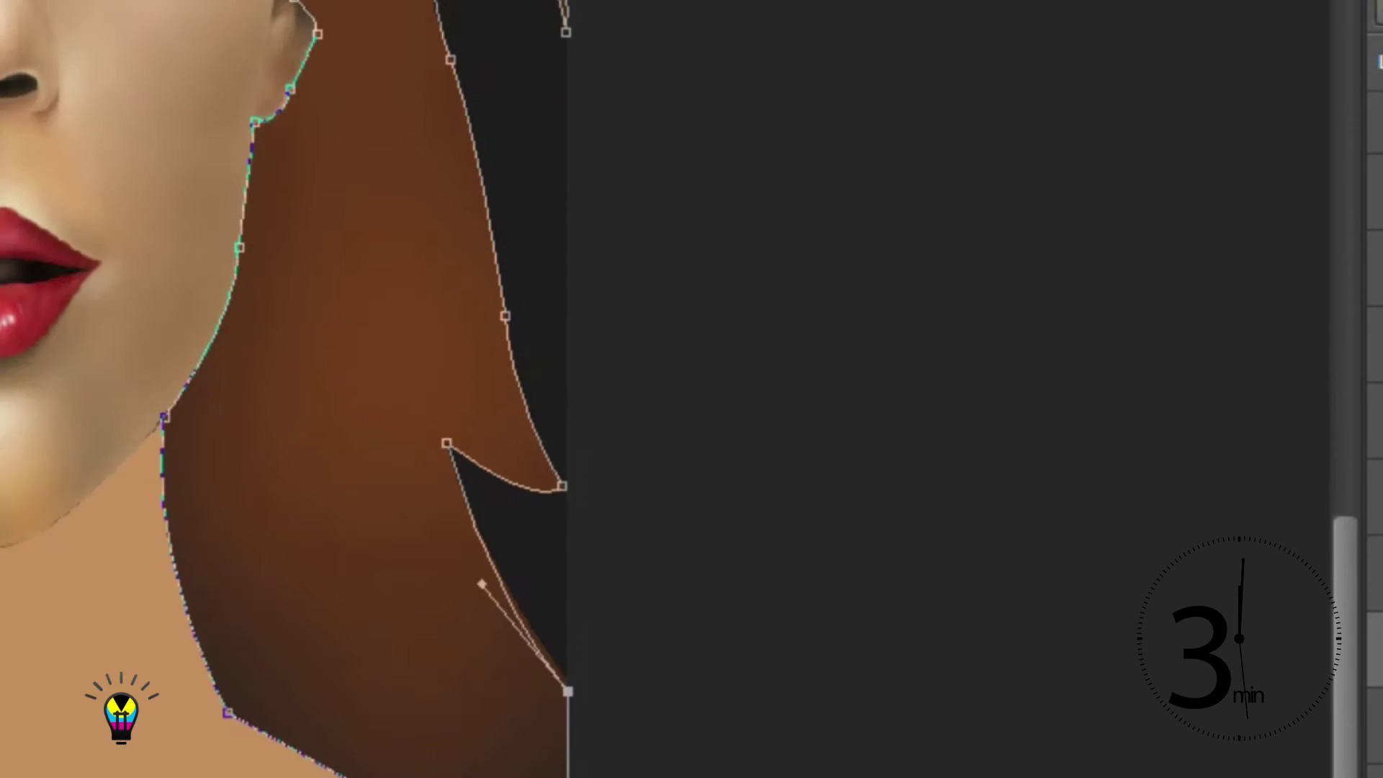
scroll(670, 389, "up", 5)
scroll(670, 389, "up", 5)
scroll(670, 389, "up", 3)
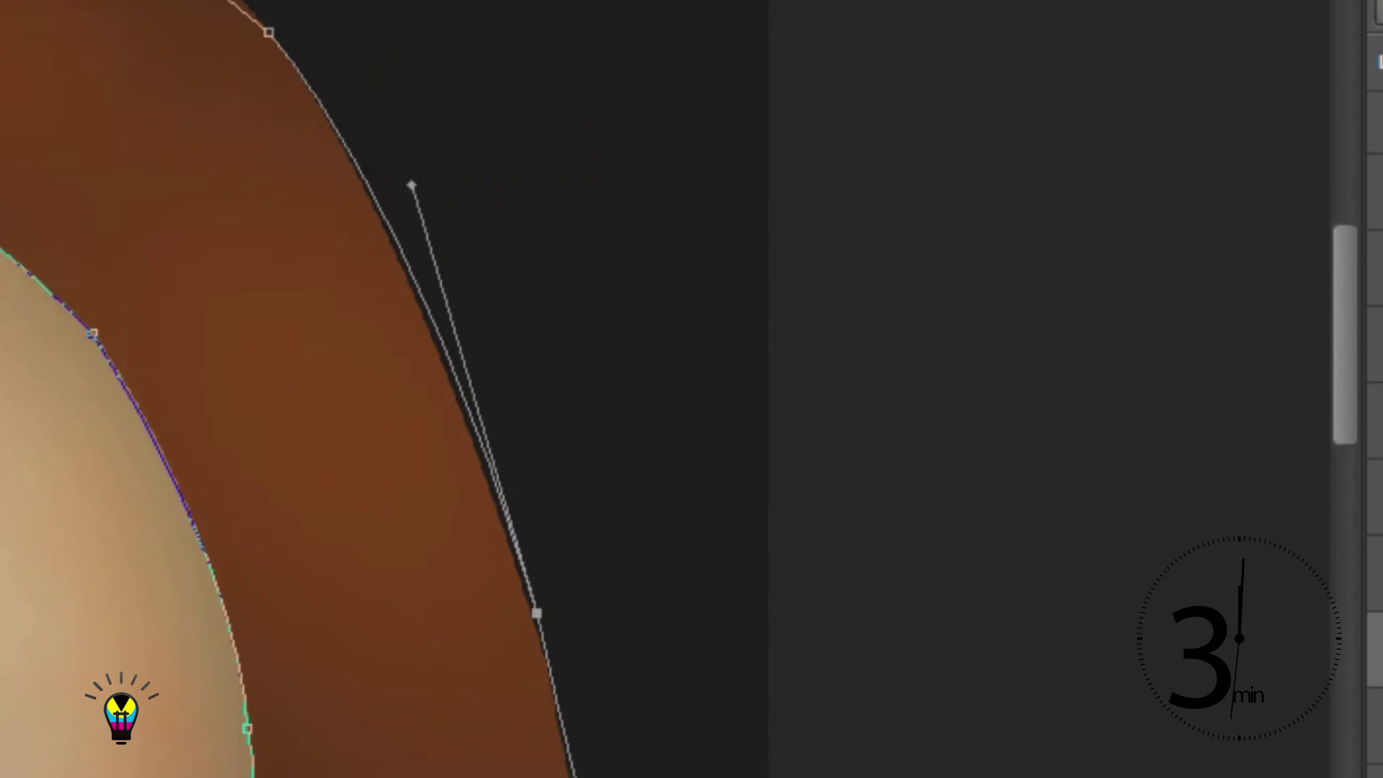
scroll(670, 389, "down", 2)
scroll(670, 389, "down", 3)
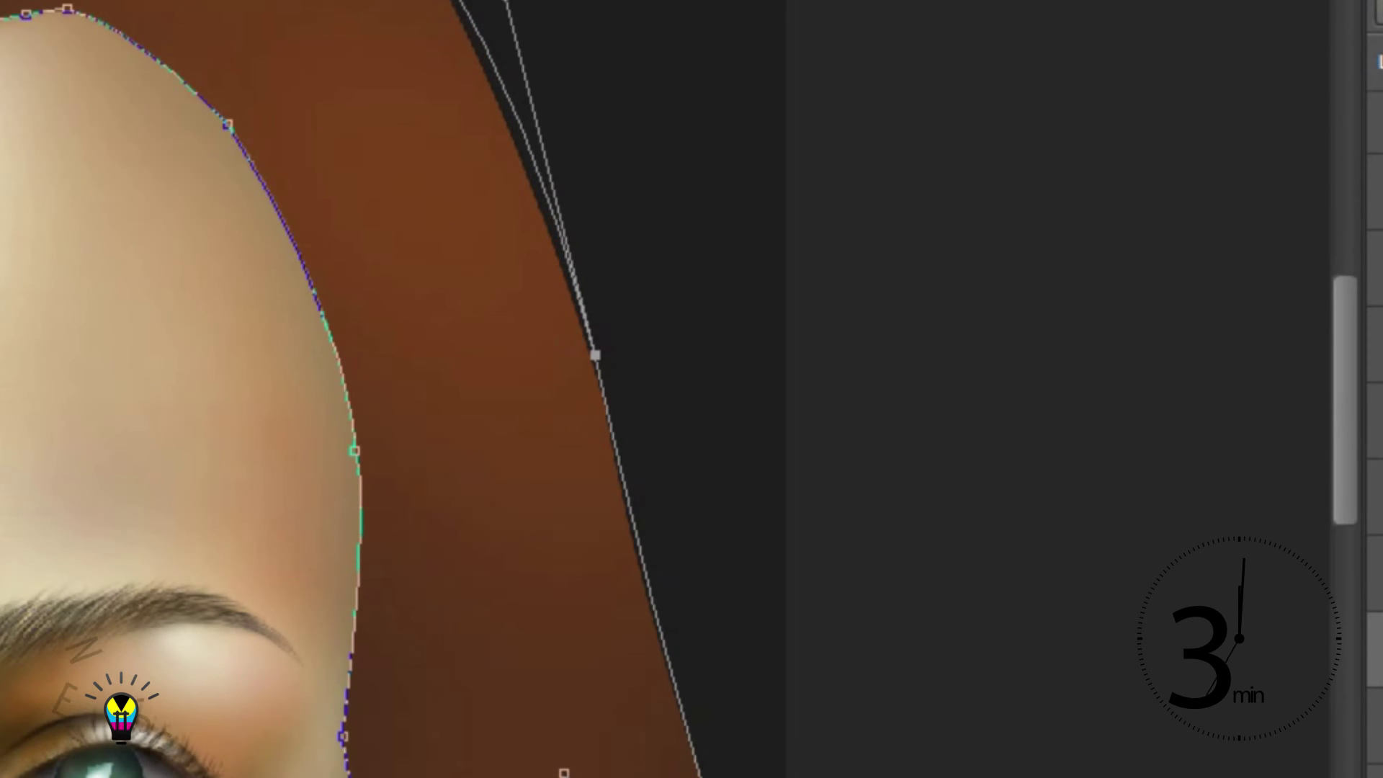
key("Escape")
- Reshape the path curves over the crown and onto the hairline along the forehead
scroll(670, 389, "up", 3)
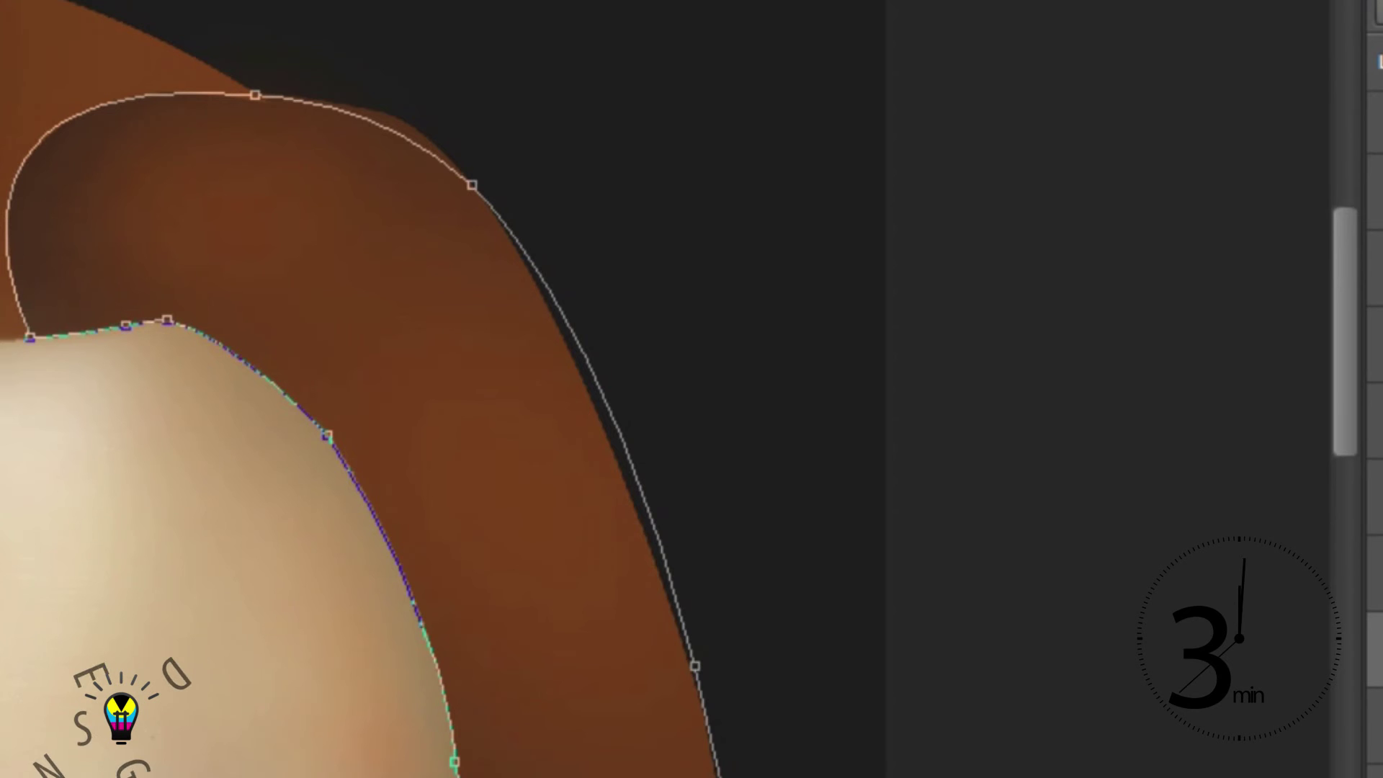
left_click(471, 186)
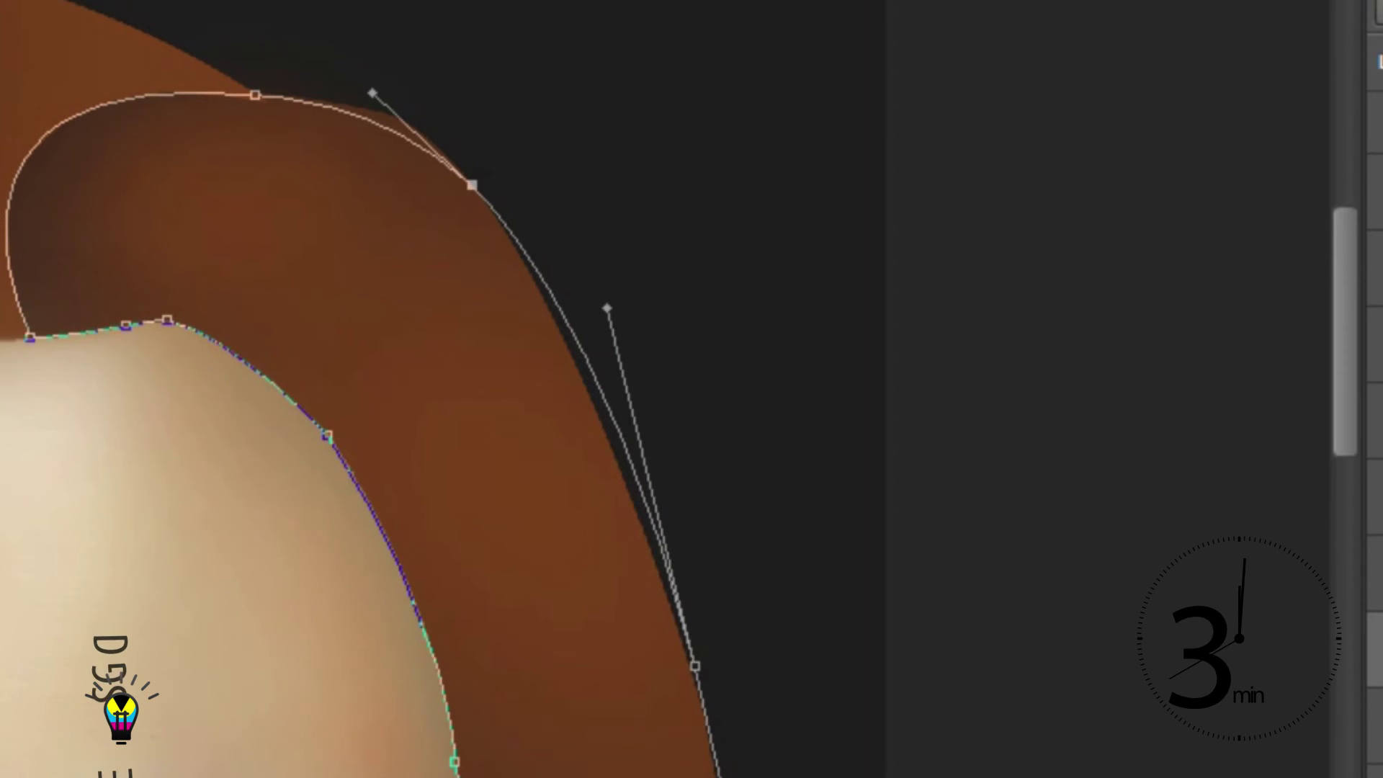
left_click_drag(607, 308, 556, 209)
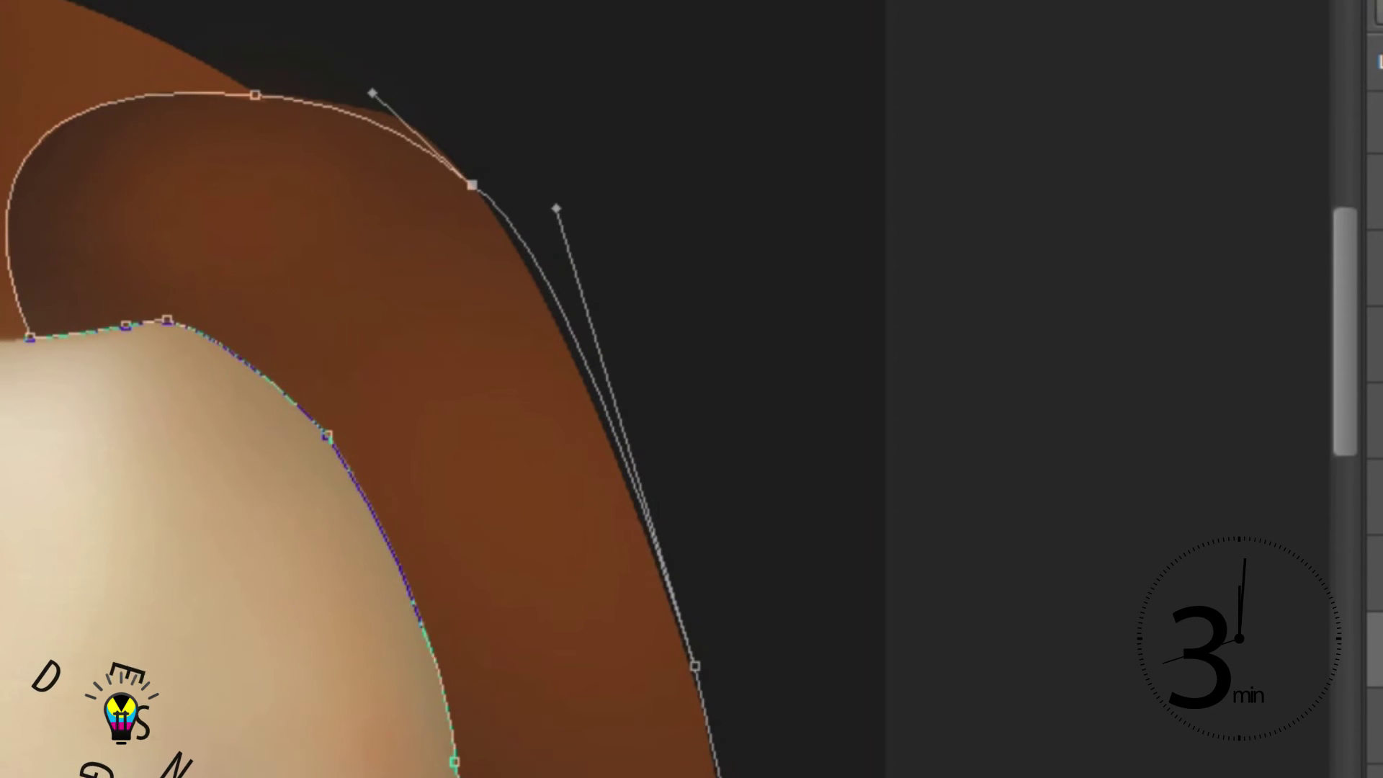
key("ctrl+minus")
key("ctrl+minus")
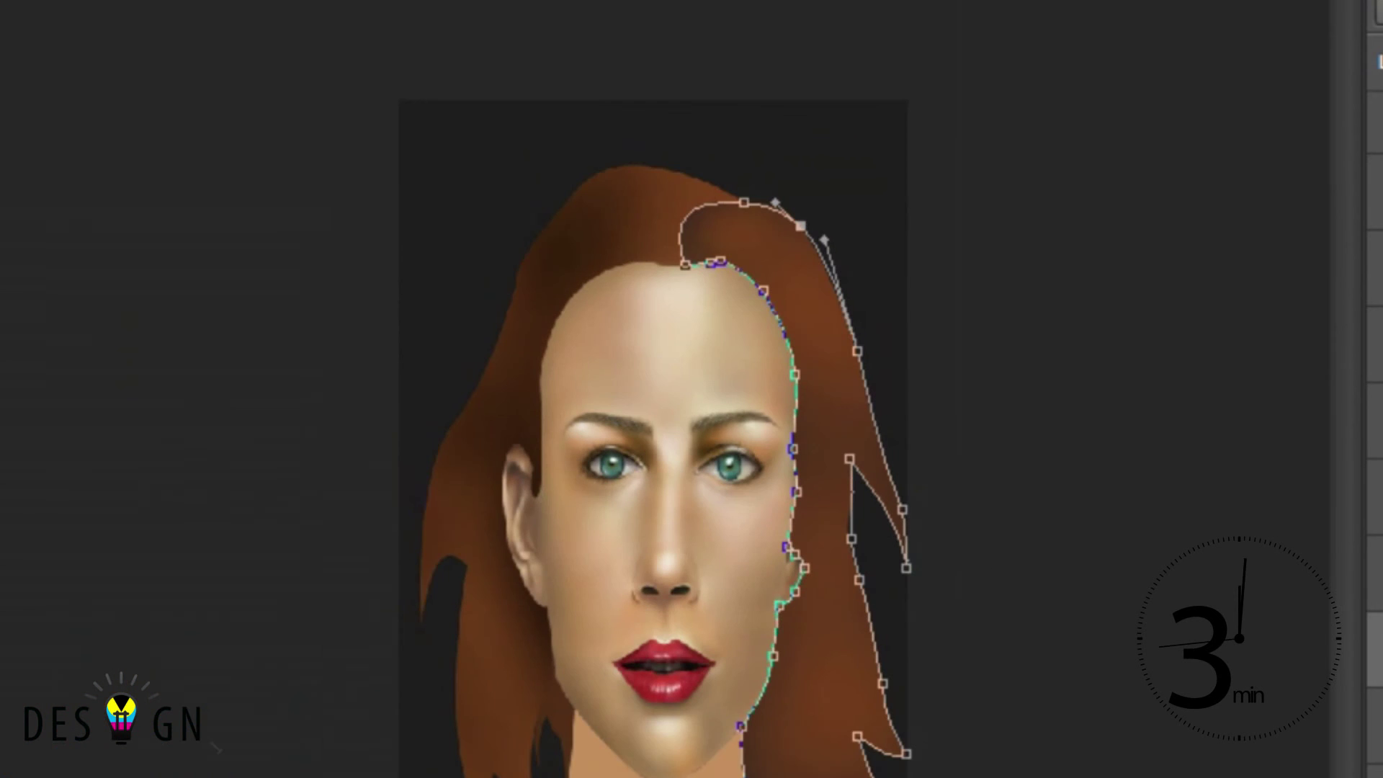
key("ctrl+plus")
key("ctrl+plus")
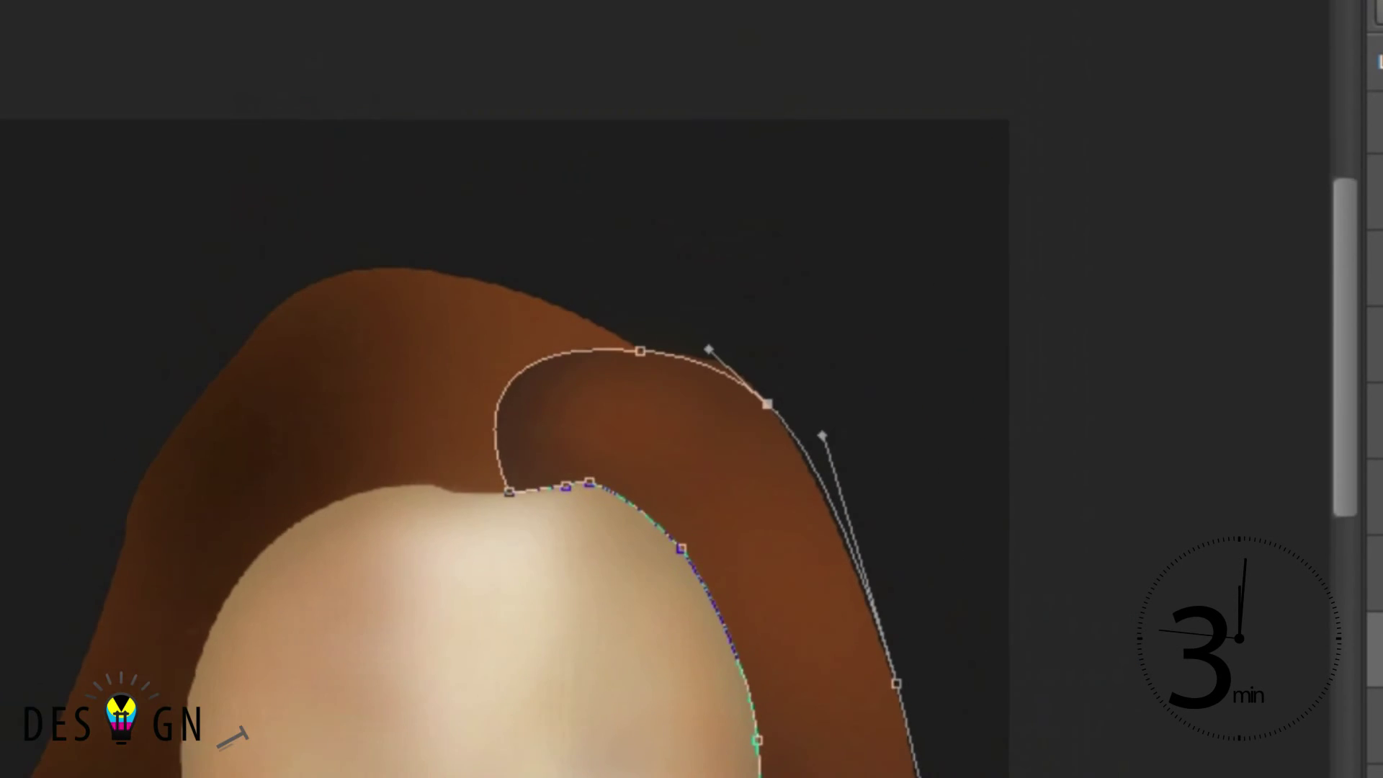
mouse_move(729, 205)
left_mouse_down()
mouse_move(803, 229)
mouse_move(658, 175)
mouse_move(724, 183)
left_mouse_up()
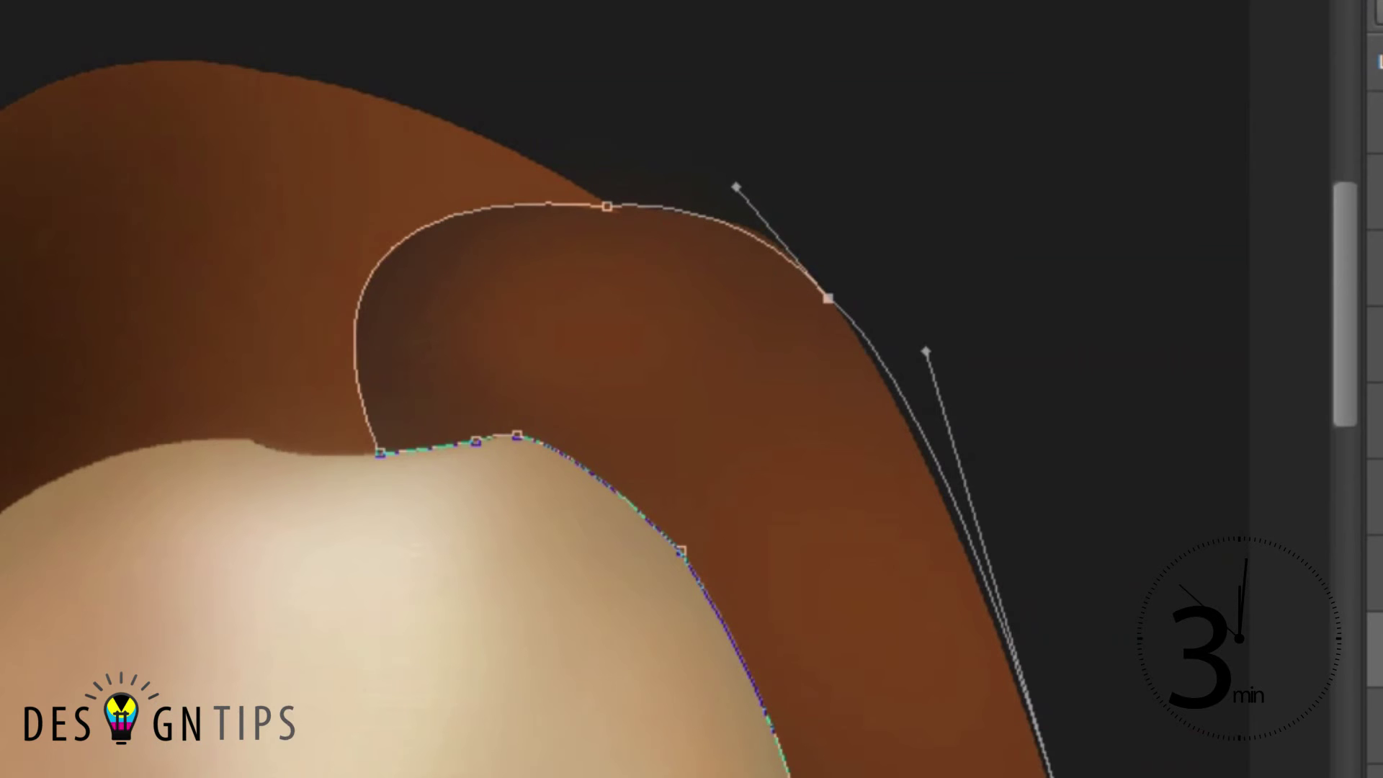
key("ctrl+minus")
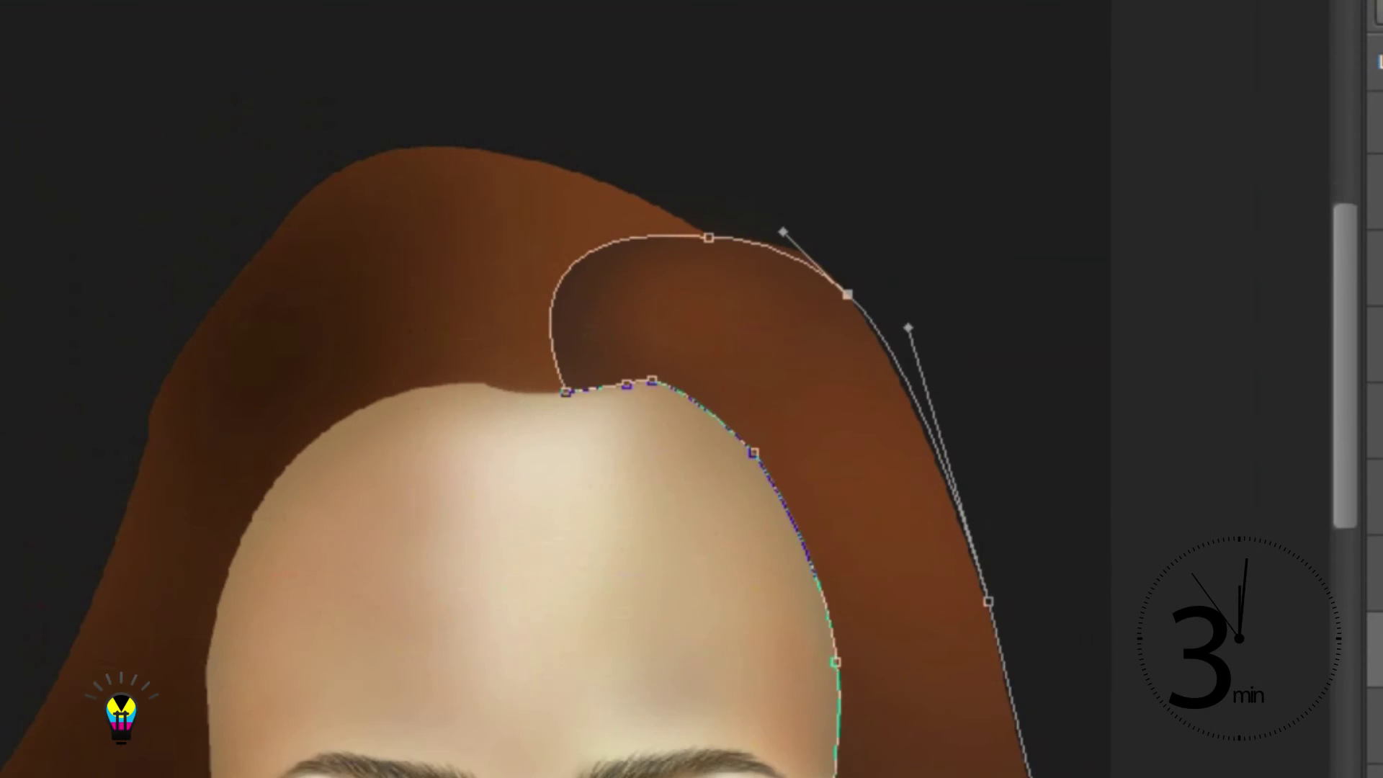
key("ctrl+plus")
key("ctrl+plus")
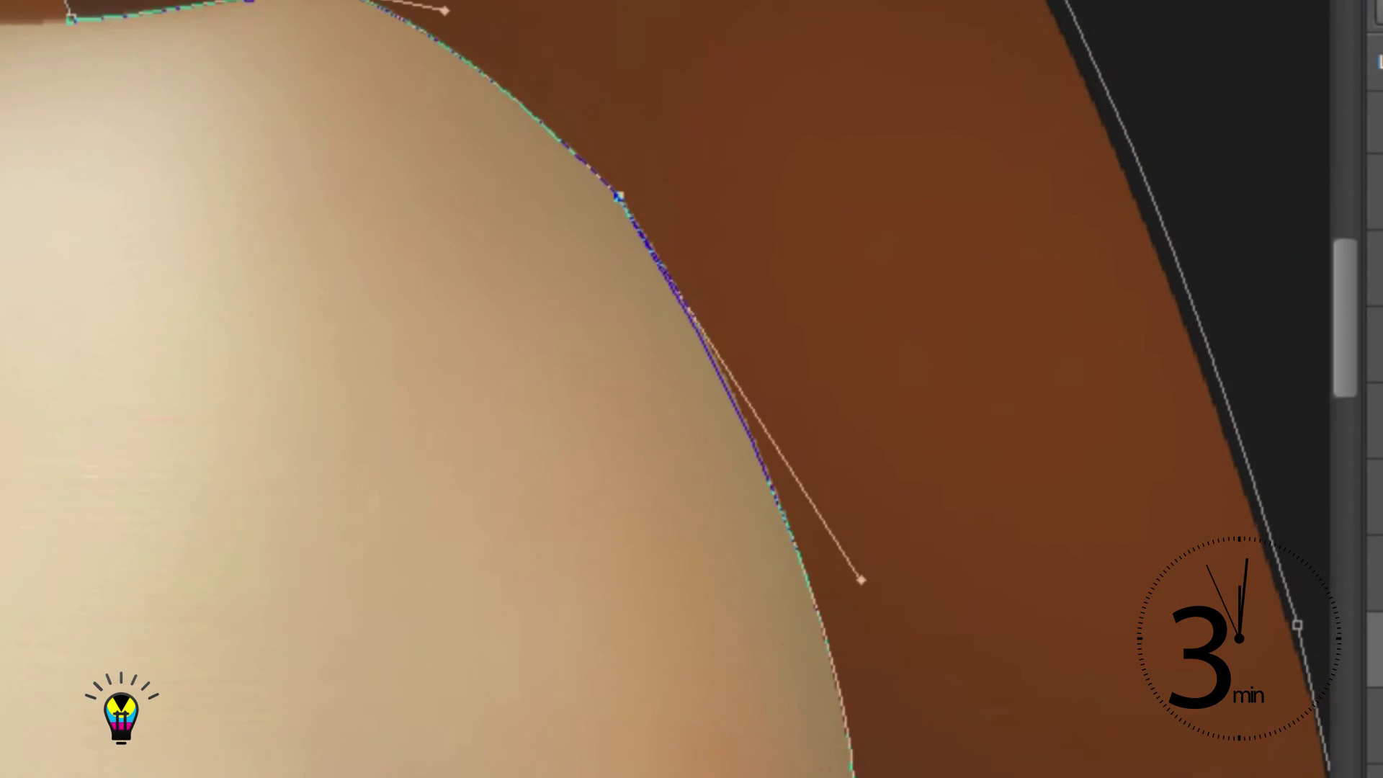
left_click_drag(862, 580, 832, 496)
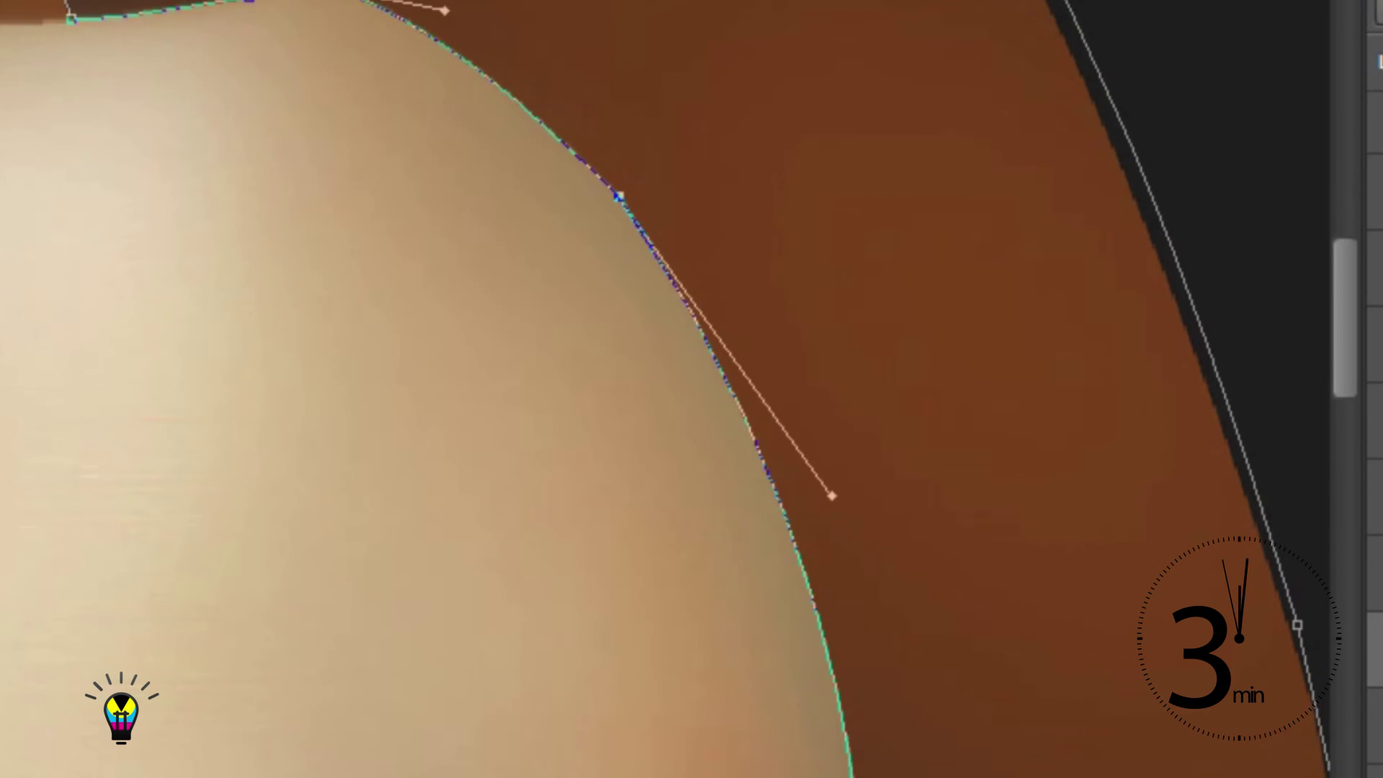
- Straighten the curve along the temple and fit it under the earlobe
scroll(692, 389, "down", 5)
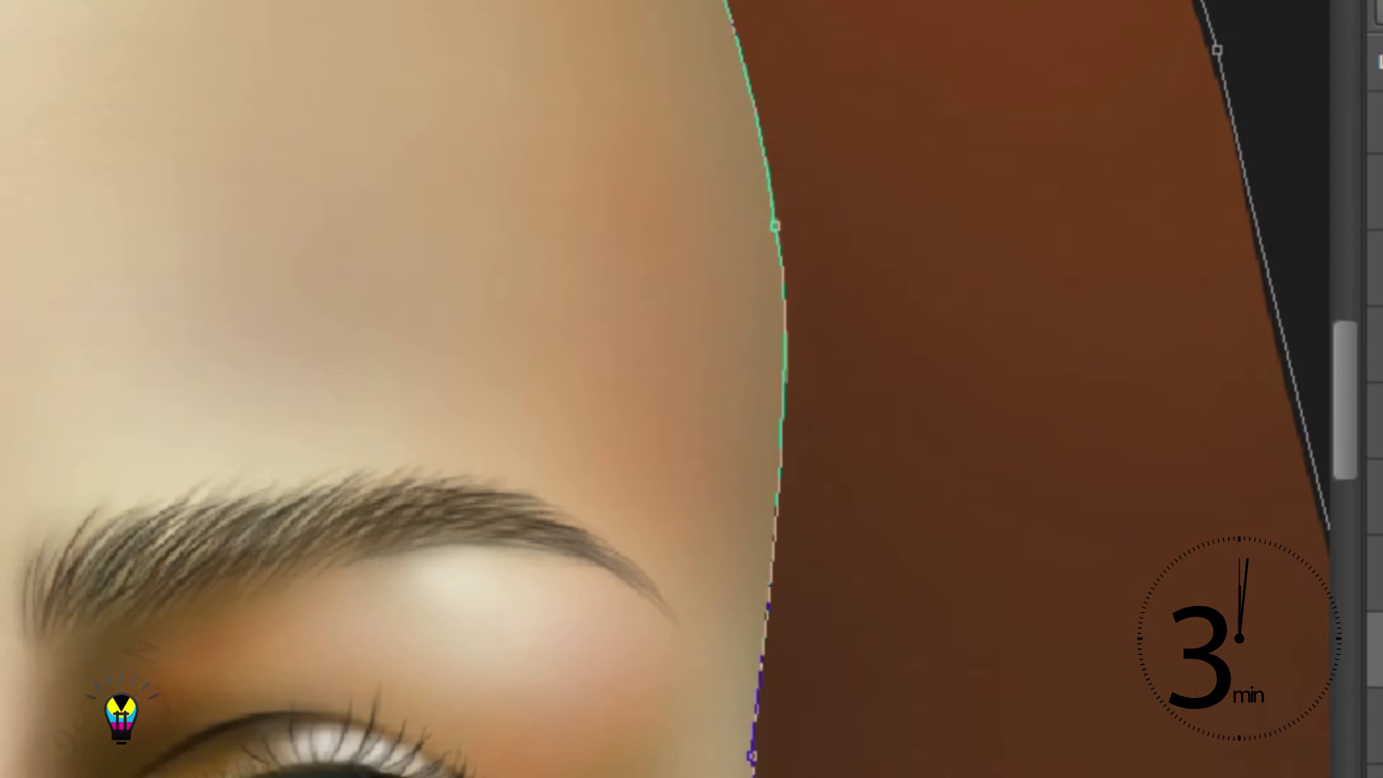
scroll(691, 389, "down", 4)
scroll(692, 389, "down", 3)
scroll(692, 389, "down", 3)
left_click(632, 567)
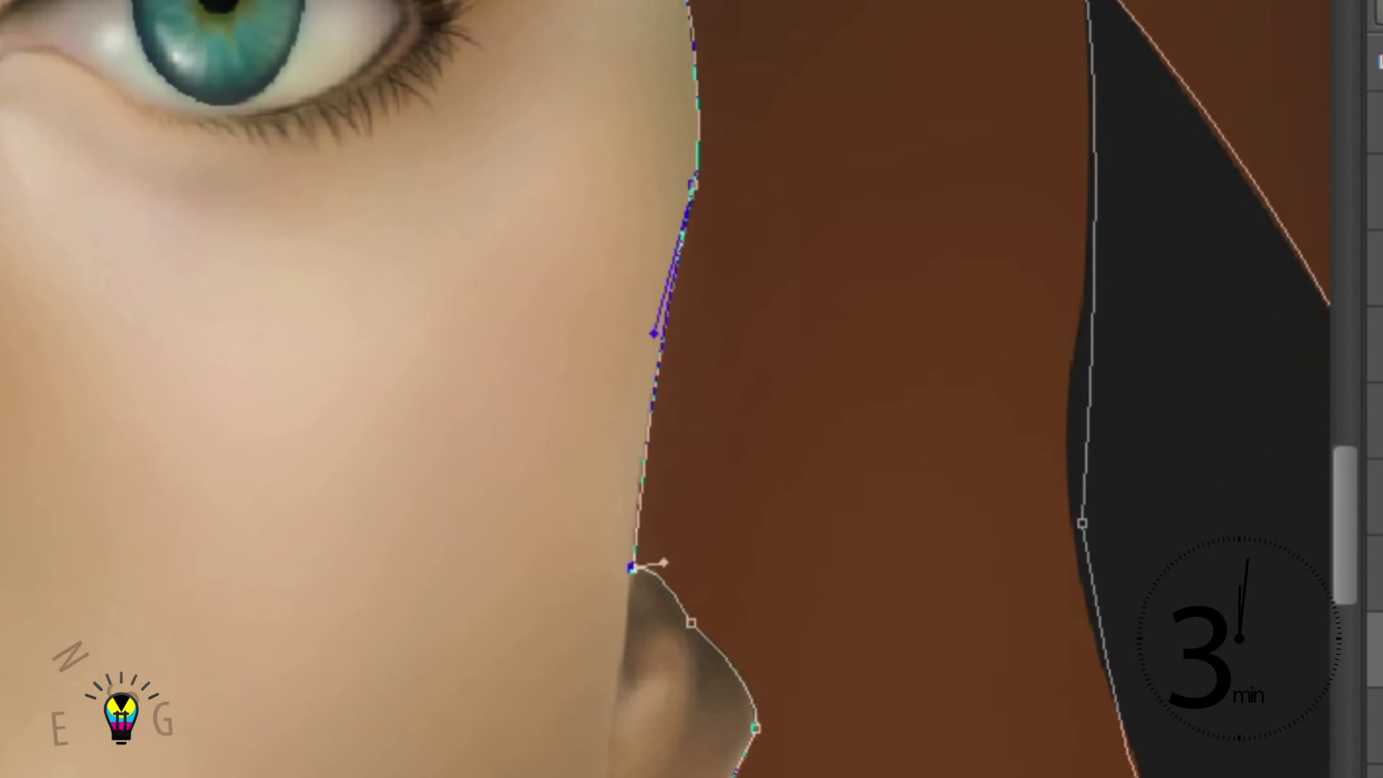
left_click_drag(654, 334, 636, 447)
scroll(597, 584, "up", 2)
scroll(598, 584, "up", 1)
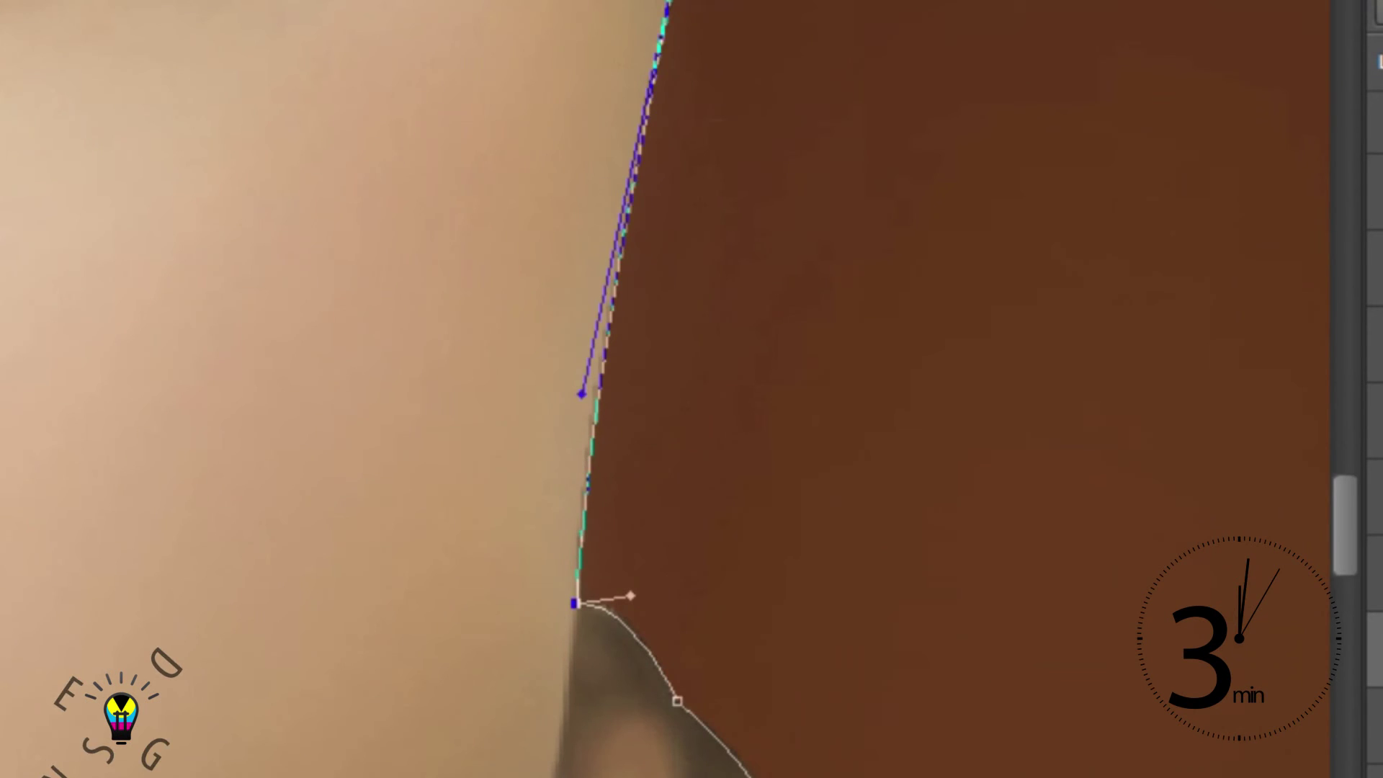
scroll(691, 389, "down", 5)
scroll(691, 389, "down", 3)
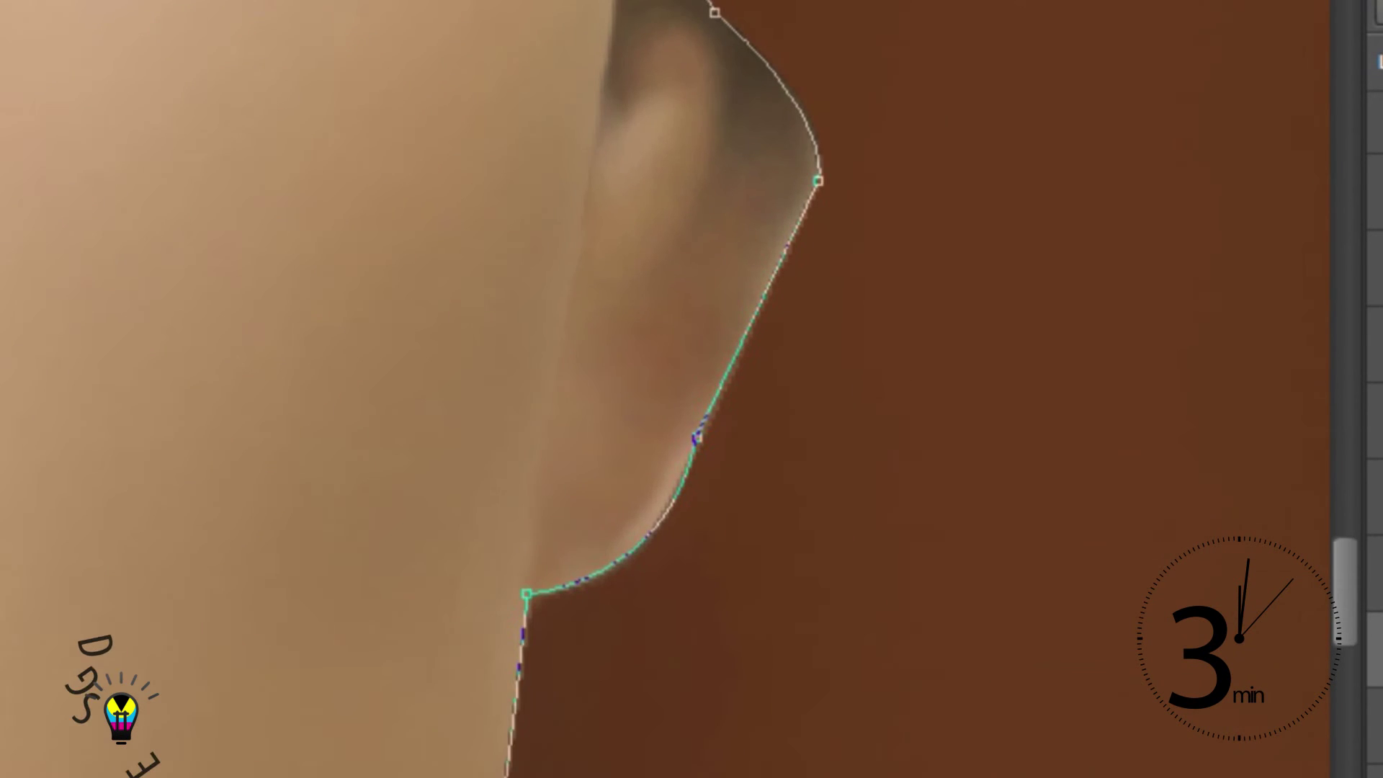
scroll(692, 389, "up", 2)
left_click(704, 417)
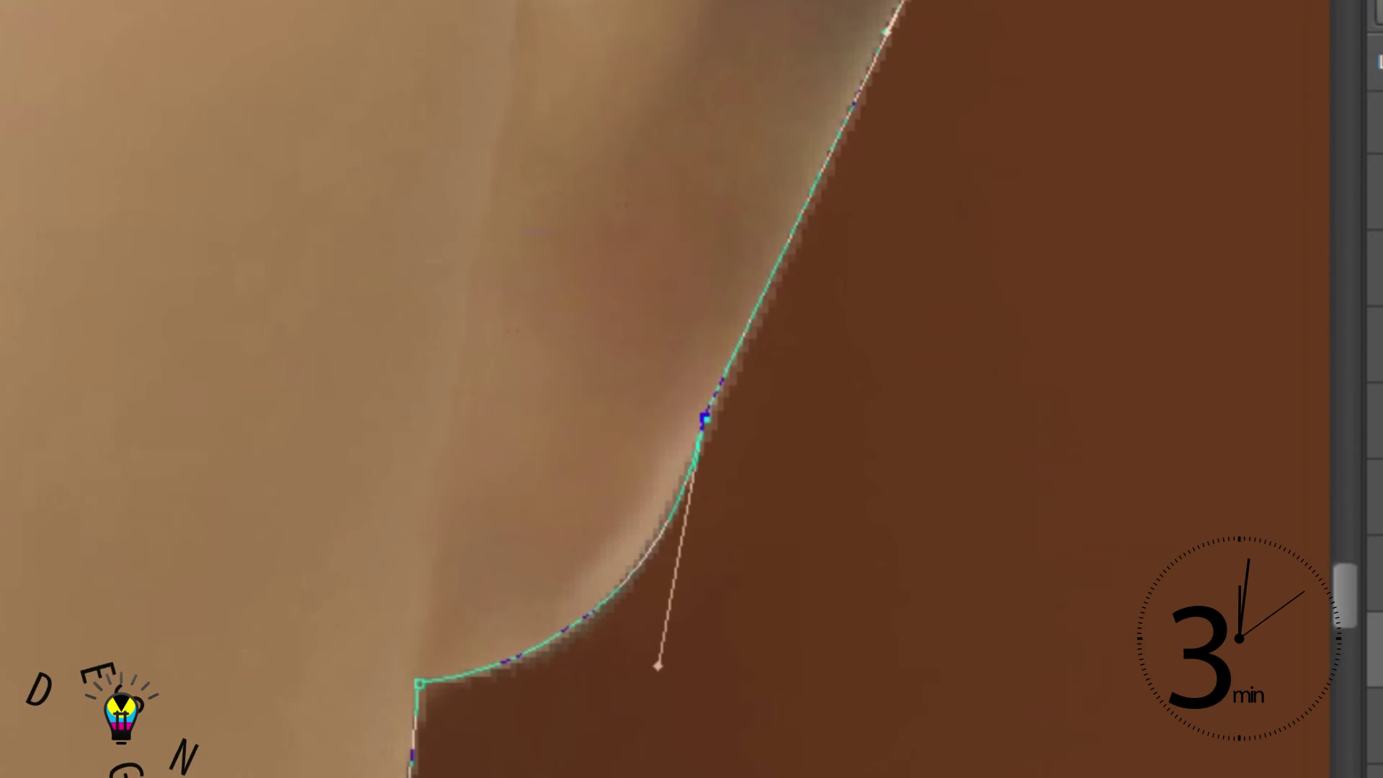
mouse_move(657, 666)
left_mouse_down()
mouse_move(629, 685)
mouse_move(621, 716)
mouse_move(649, 669)
mouse_move(616, 702)
left_mouse_up()
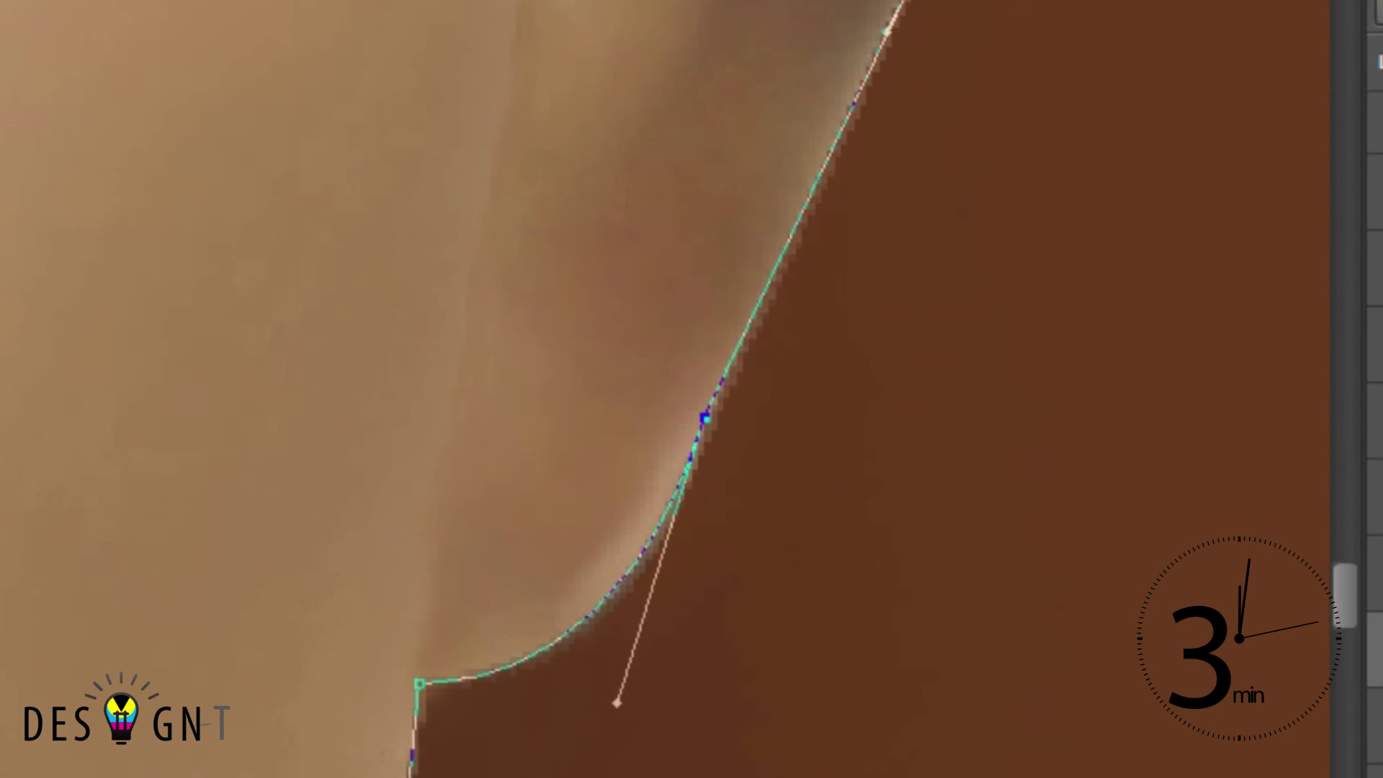
- Review the whole hair outline and load it as a selection with Ctrl+Enter
scroll(691, 389, "up", 5)
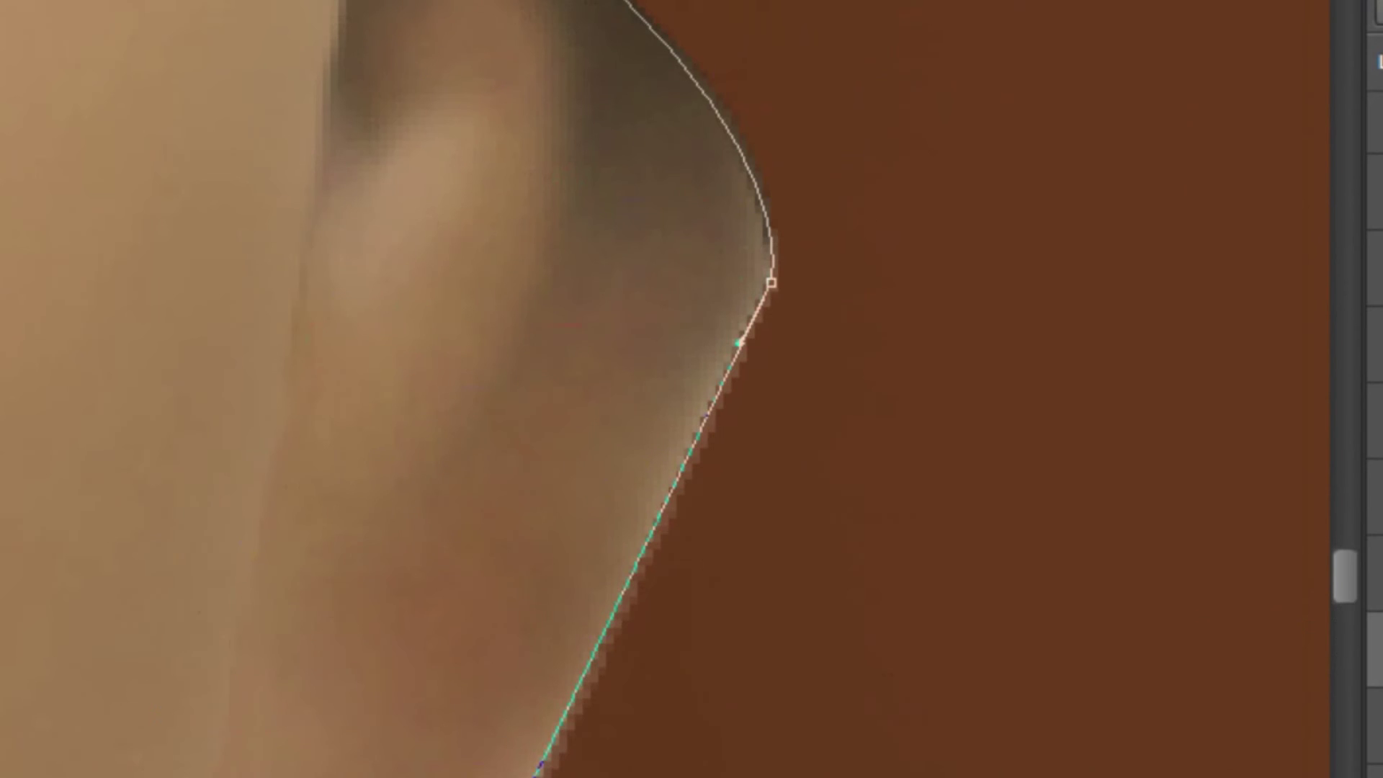
scroll(691, 389, "down", 5)
scroll(691, 389, "down", 5)
scroll(691, 389, "up", 5)
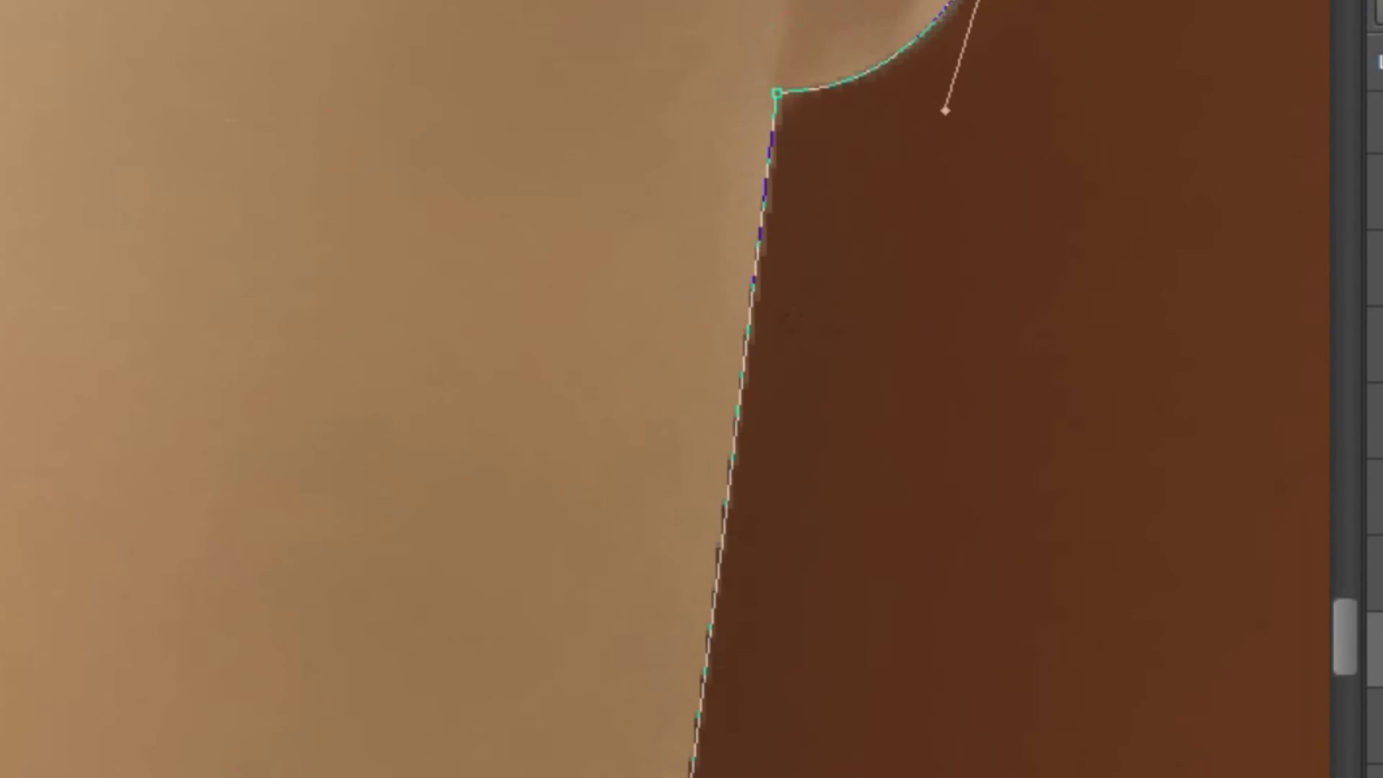
scroll(691, 389, "down", 5)
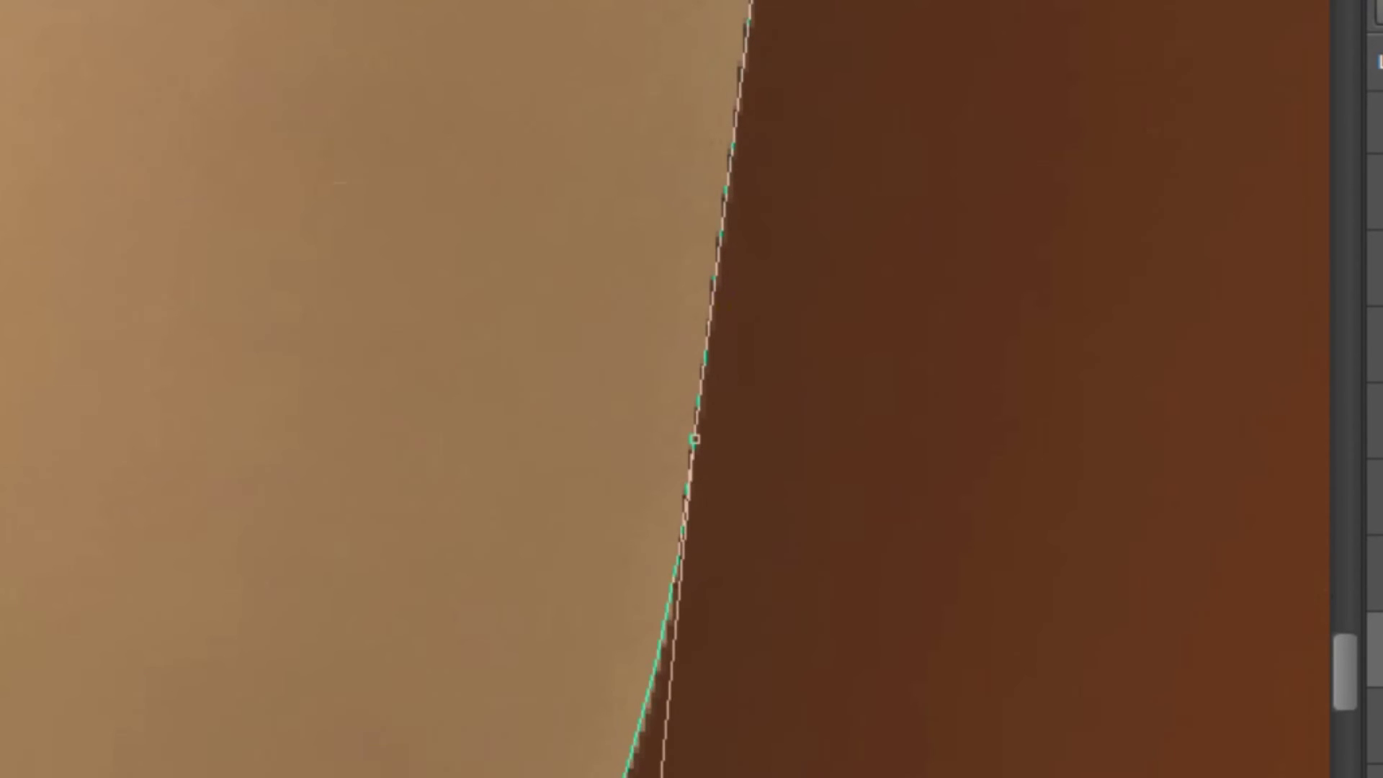
scroll(692, 389, "up", 5)
scroll(691, 389, "down", 3)
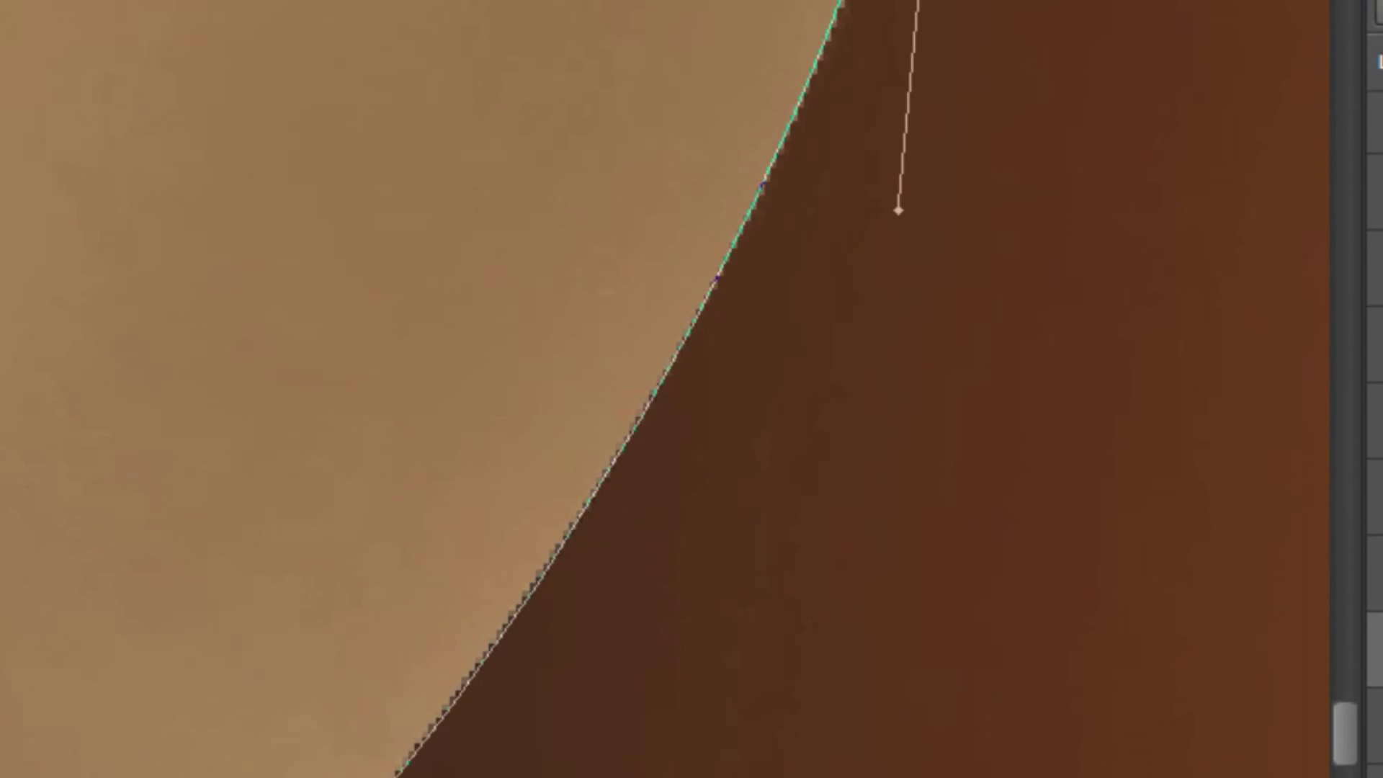
scroll(691, 389, "up", 1)
scroll(692, 389, "up", 3)
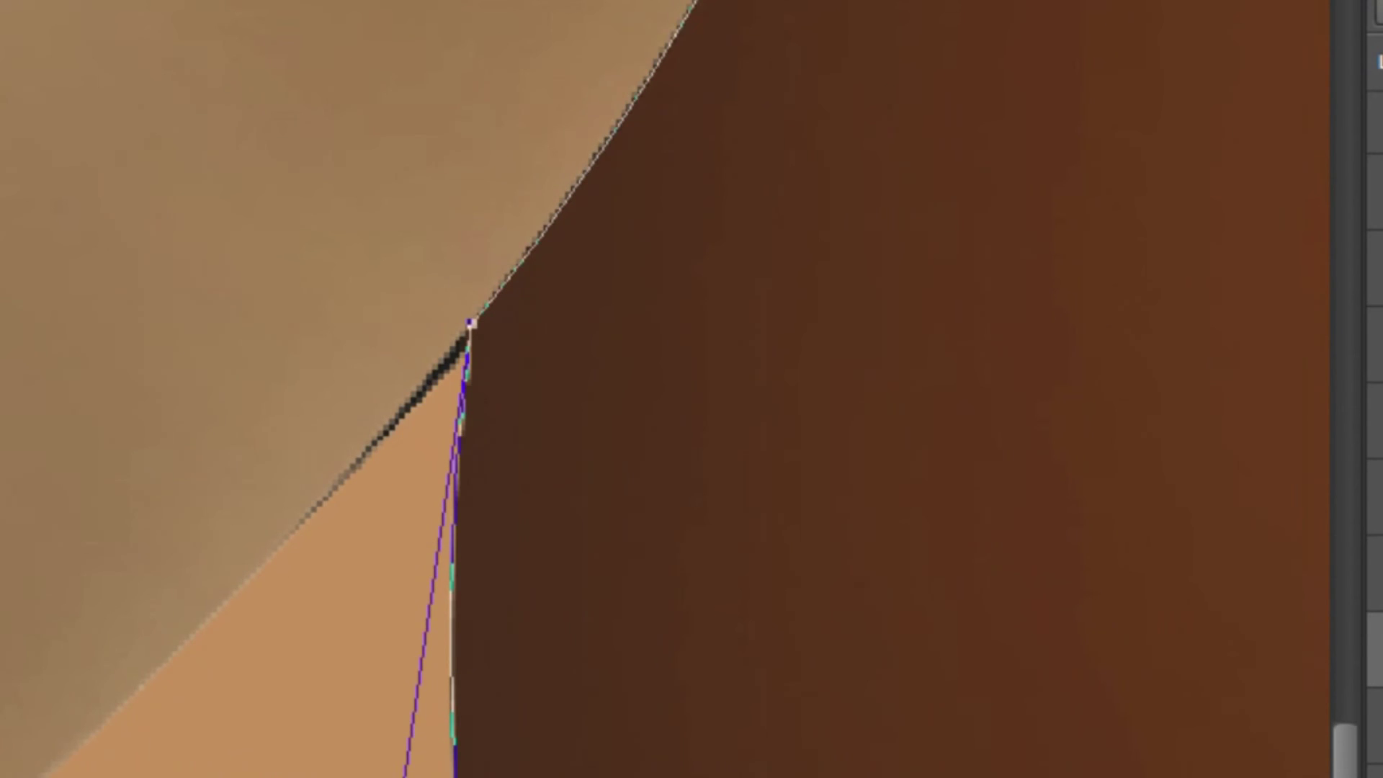
scroll(691, 389, "down", 5)
scroll(692, 389, "down", 2)
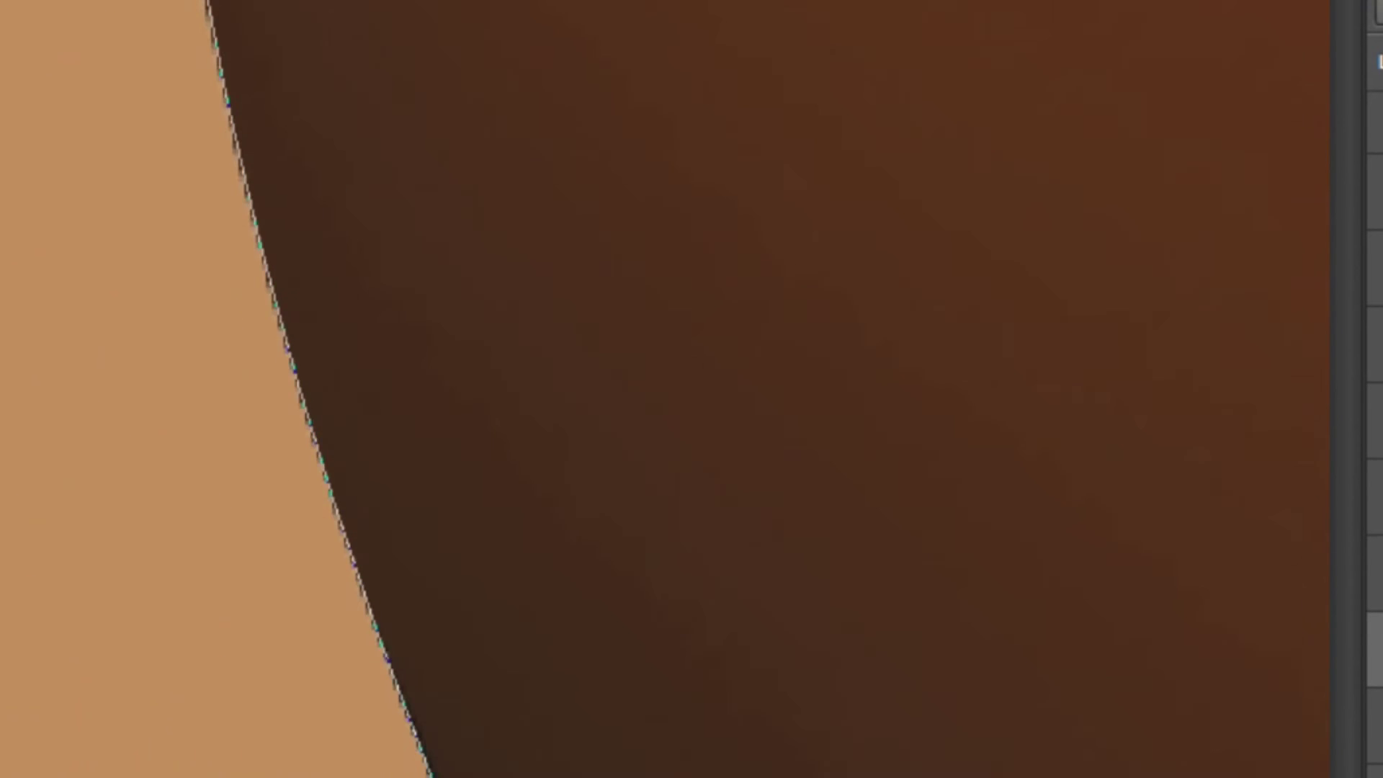
scroll(691, 389, "down", 2)
scroll(692, 389, "down", 2)
scroll(692, 389, "down", 2)
scroll(691, 389, "right", 3)
scroll(692, 389, "right", 2)
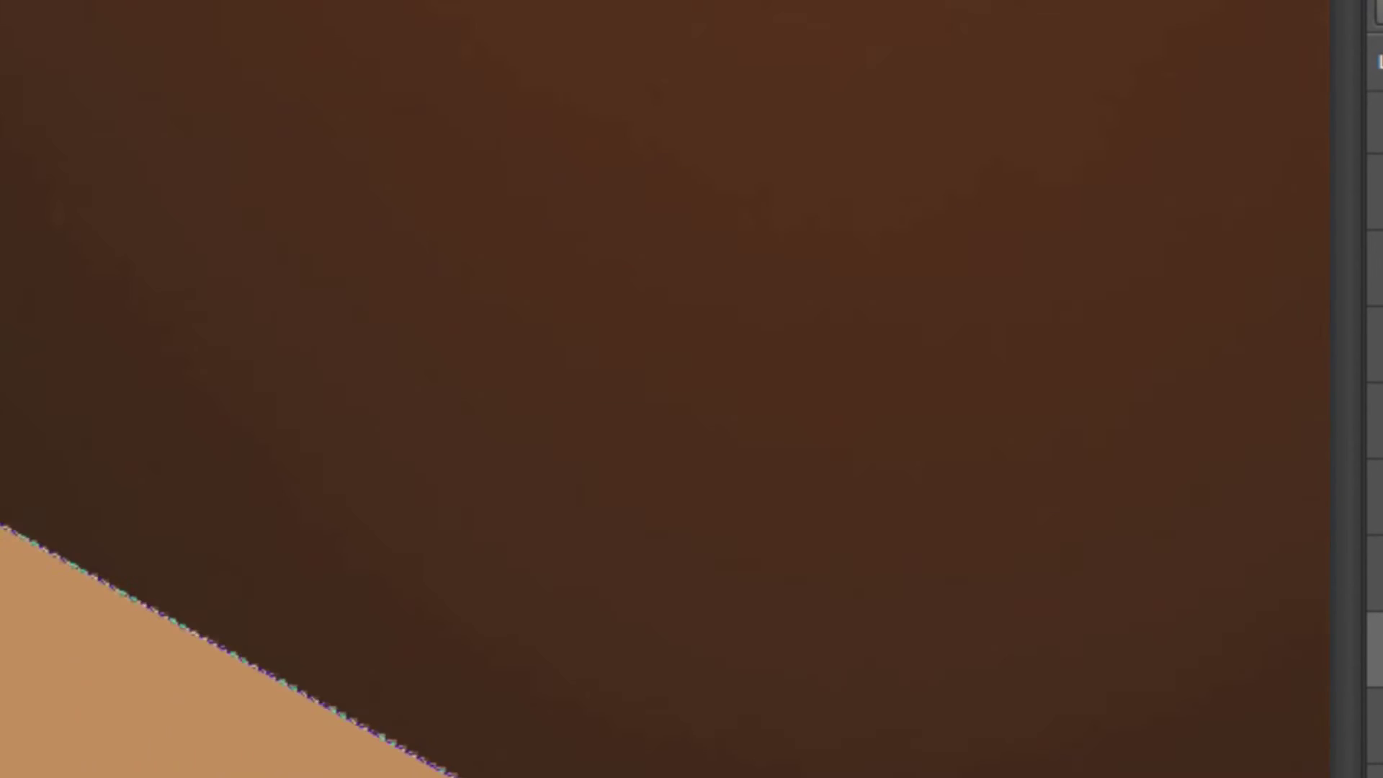
scroll(691, 389, "right", 2)
scroll(692, 389, "right", 1)
scroll(691, 389, "right", 2)
scroll(691, 389, "down", 2)
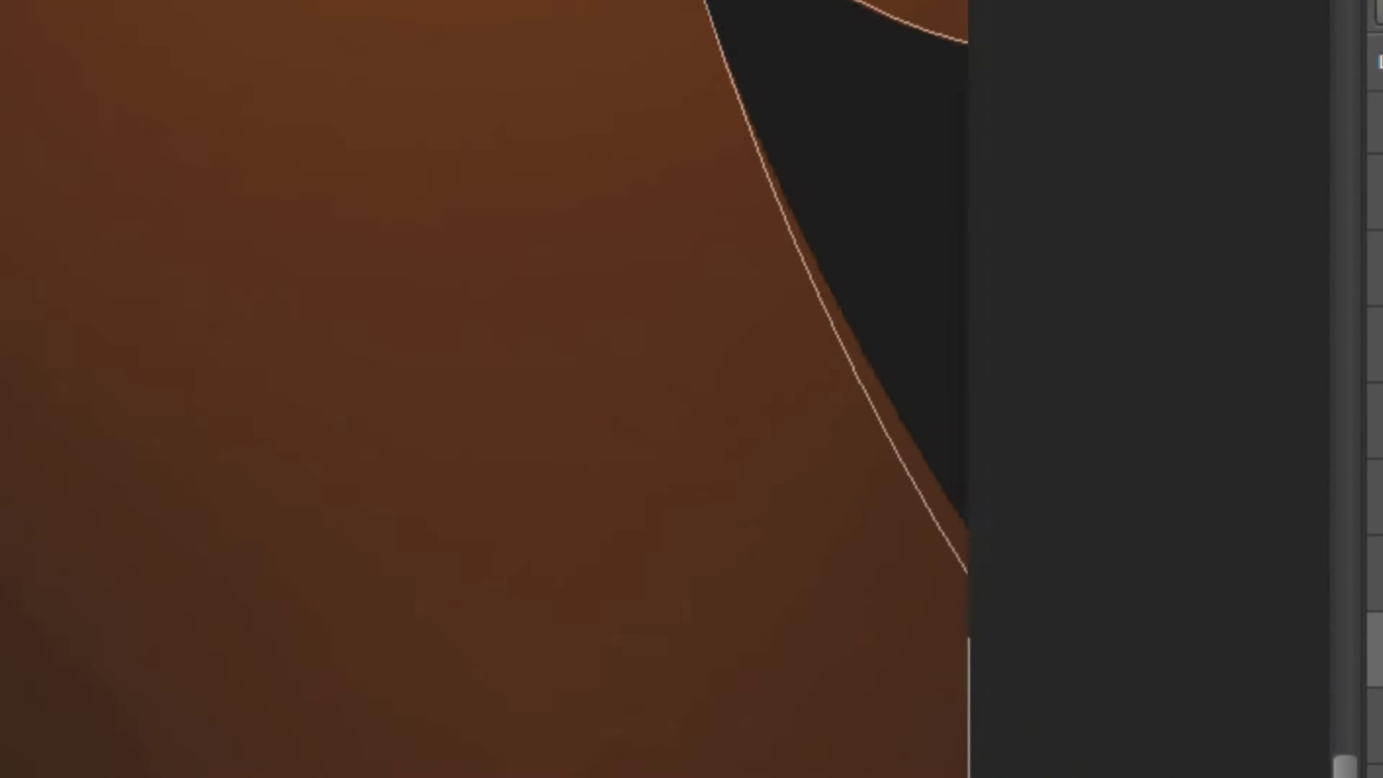
scroll(692, 389, "down", 2)
key("ctrl+Return")
- Fill the hair selection with the foreground brown via Alt+Backspace, then deselect
scroll(780, 360, "down", 2)
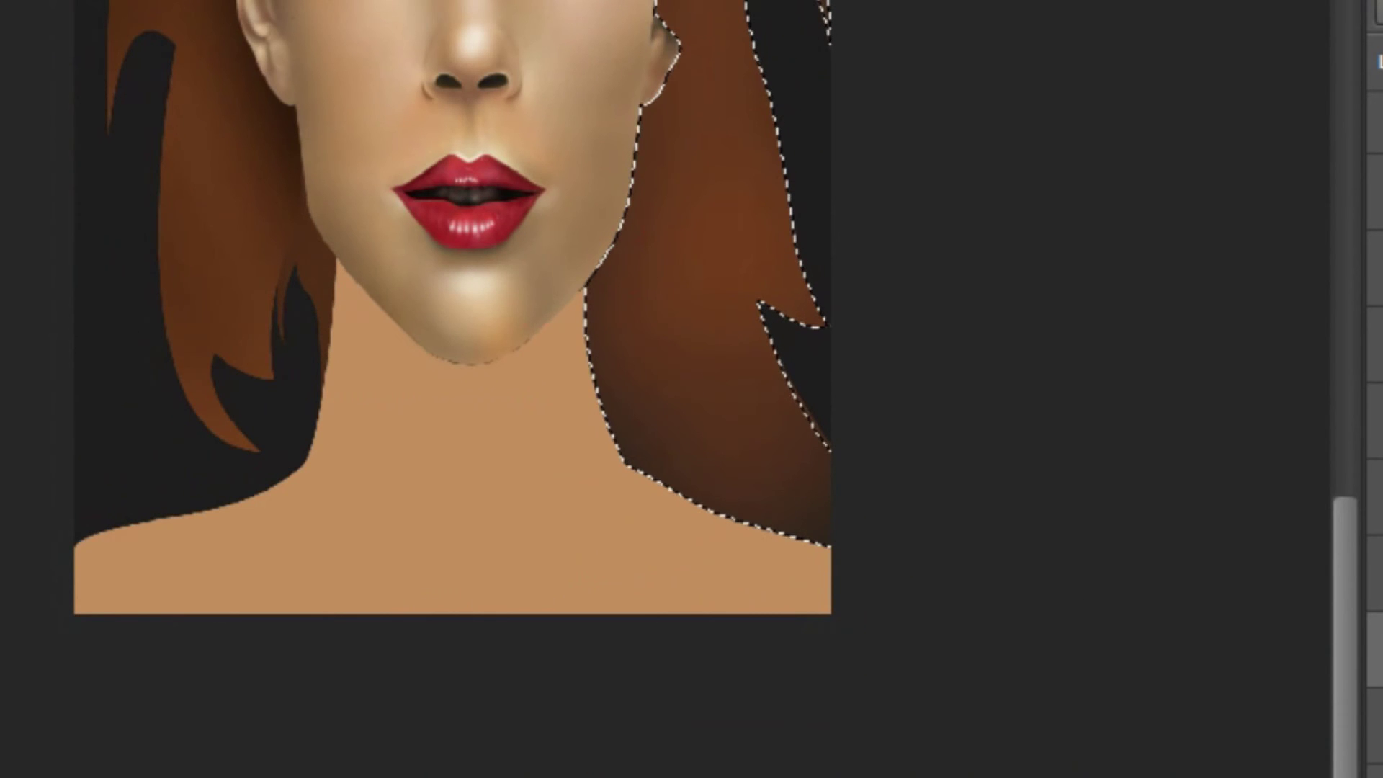
key("alt+BackSpace")
key("ctrl+minus")
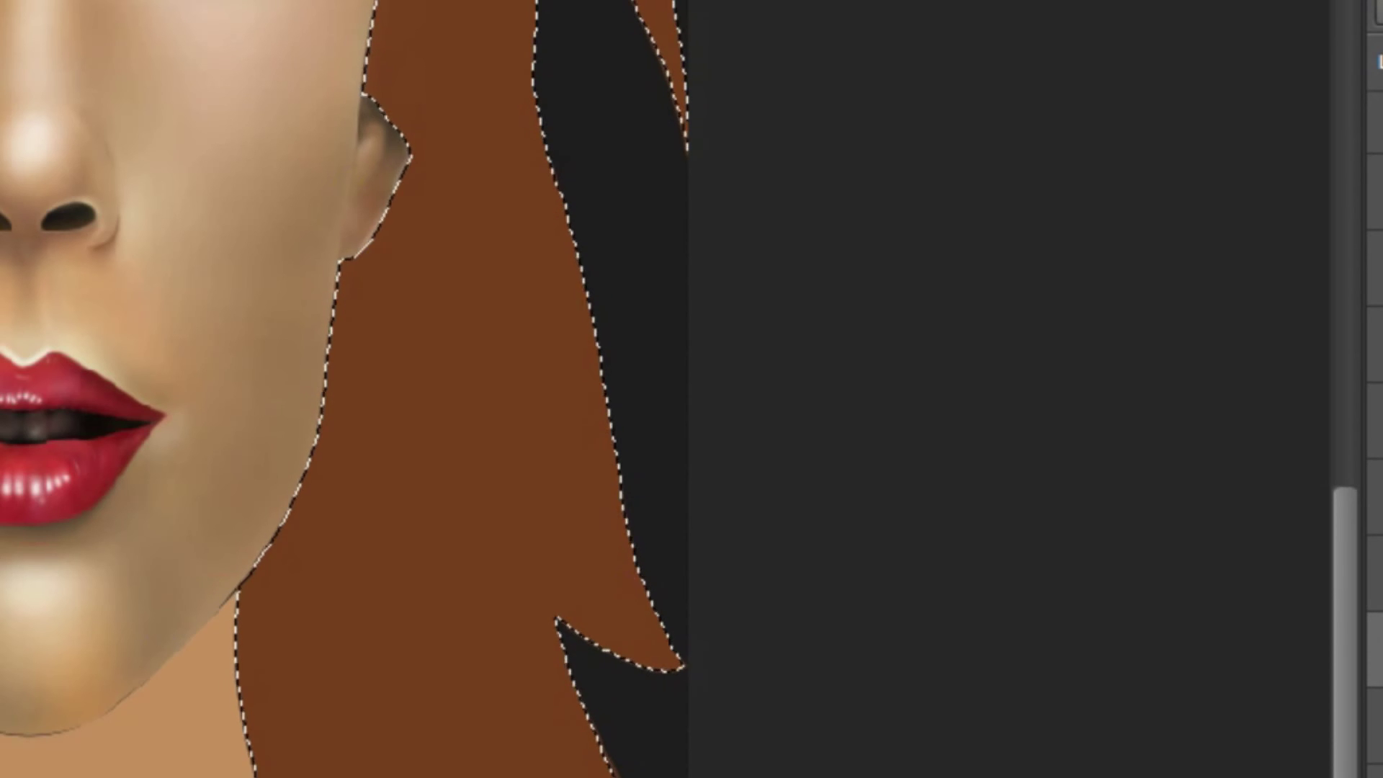
key("ctrl+d")
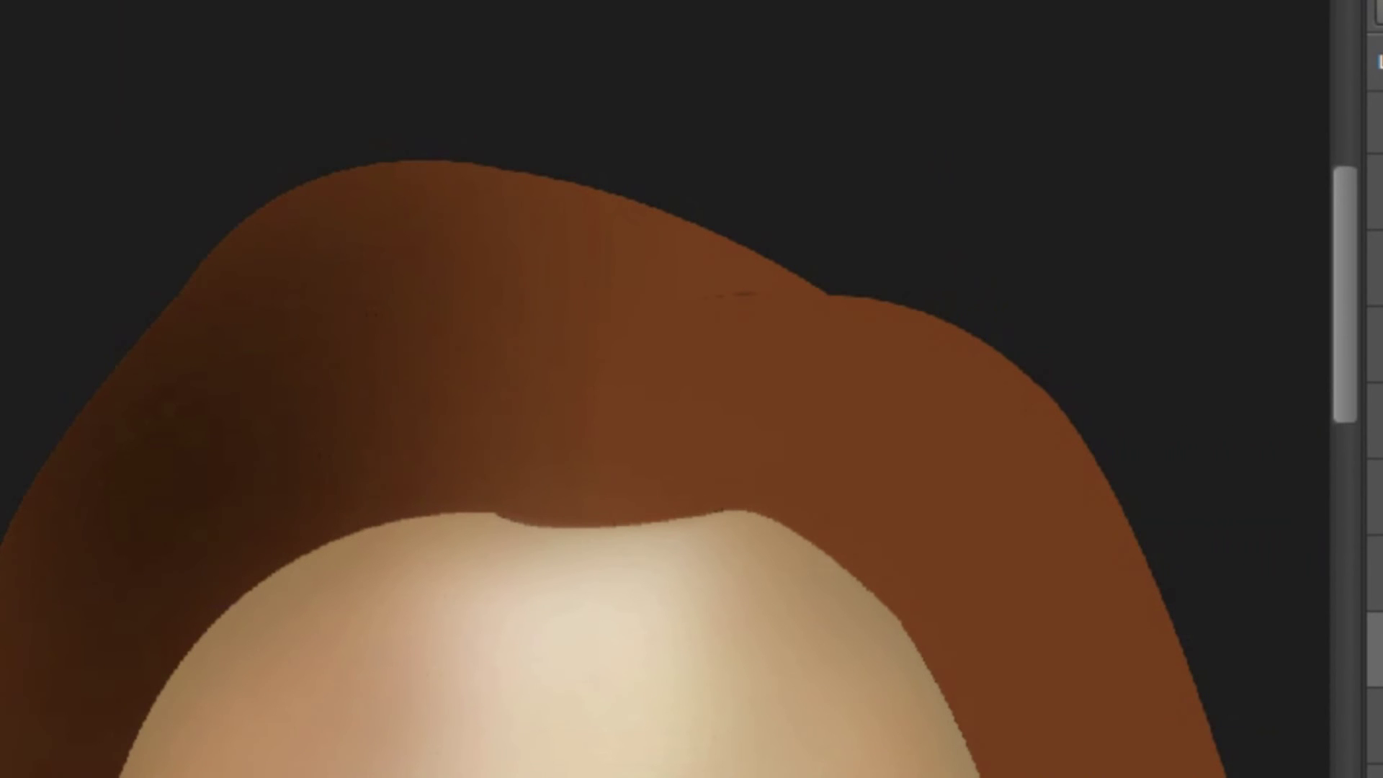
- Reload the right hair selection and set the foreground colour to pure black
key("ctrl+h")
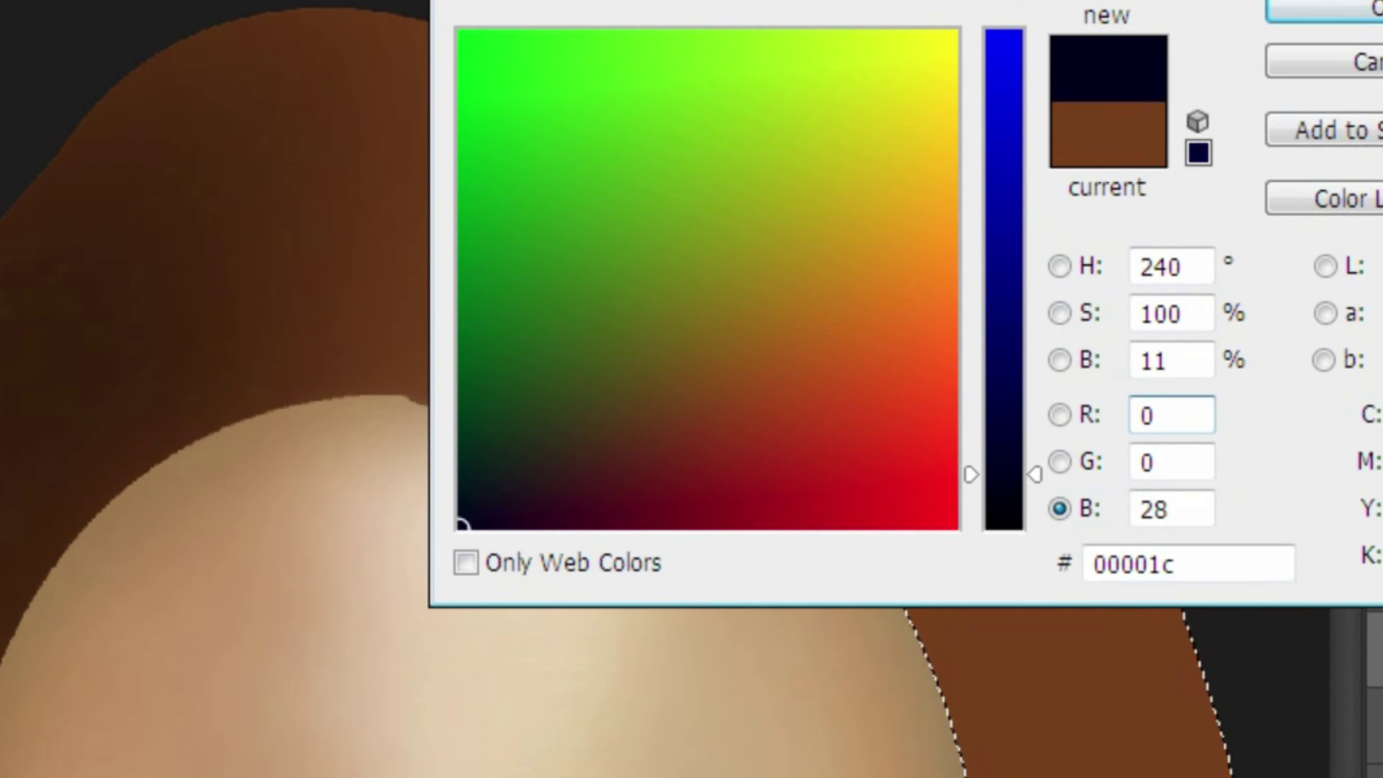
left_click_drag(1003, 473, 1003, 529)
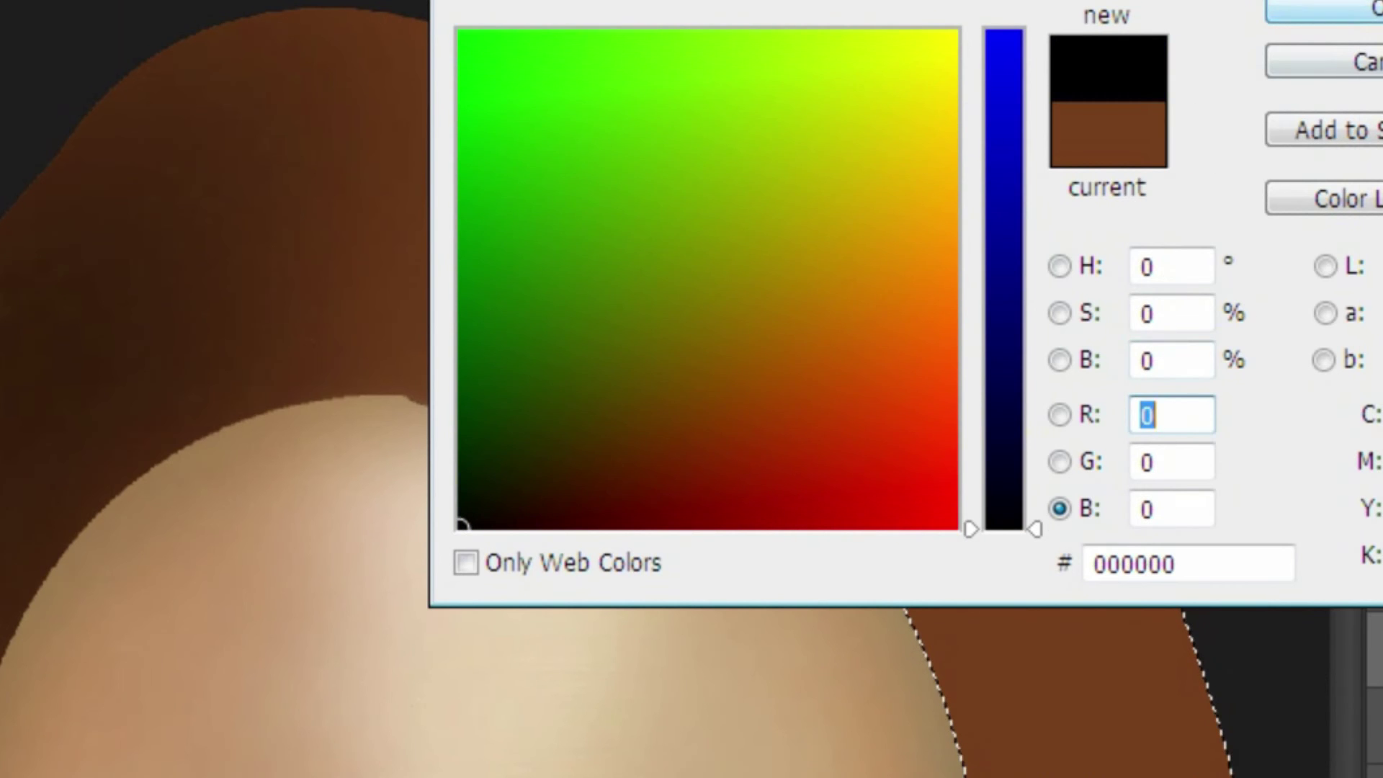
key("Return")
- Paint soft black shadow strokes inside the hair along the face edge
mouse_move(605, 303)
left_mouse_down()
mouse_move(714, 345)
mouse_move(360, 97)
left_mouse_up()
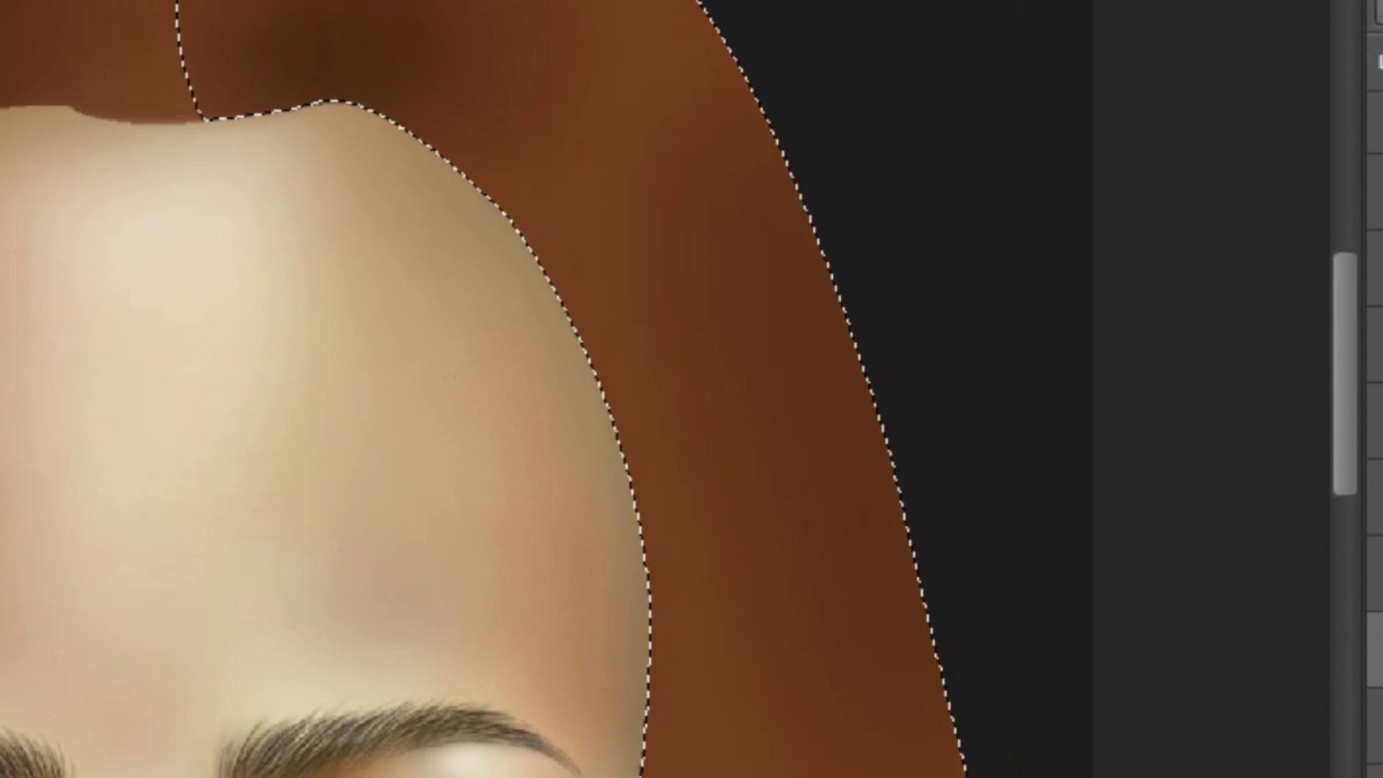
left_click_drag(691, 389, 338, 86)
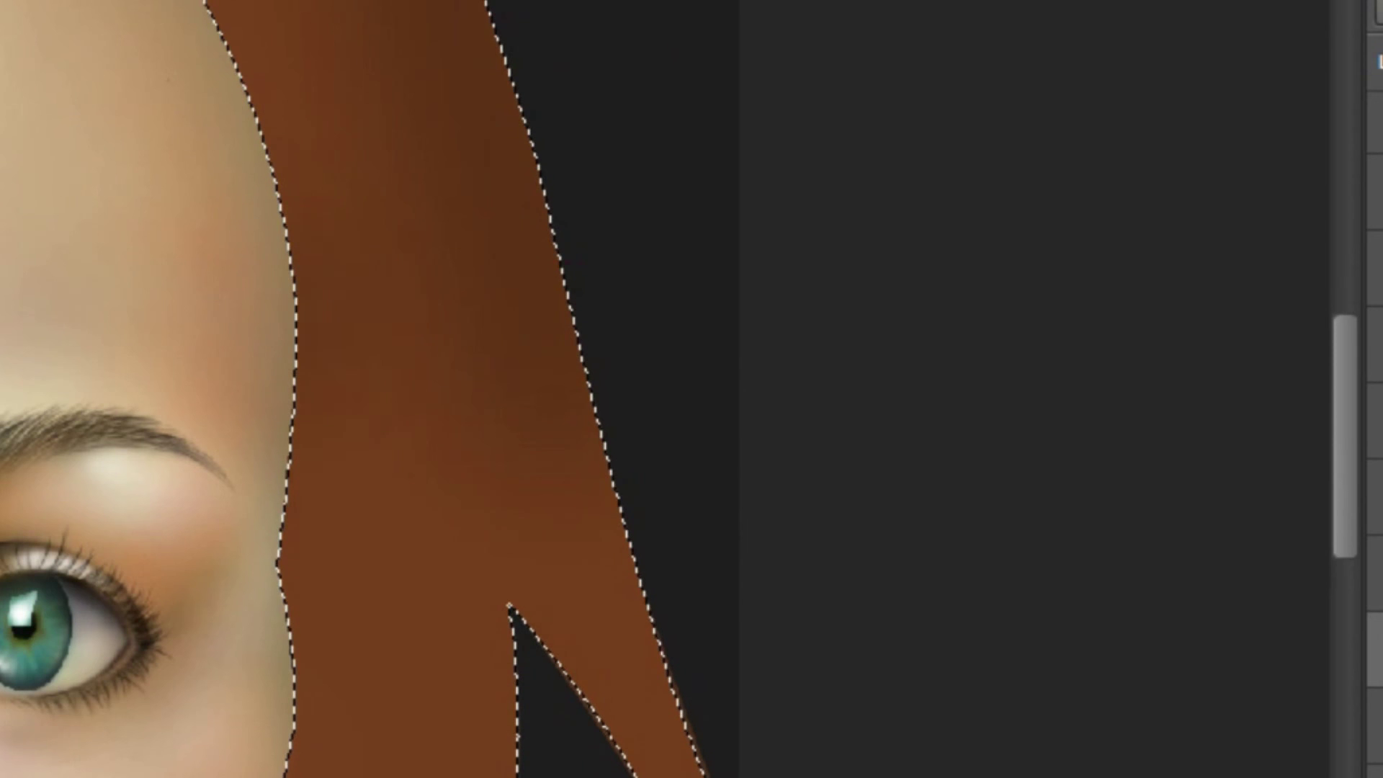
mouse_move(310, 763)
left_mouse_down()
mouse_move(374, 461)
mouse_move(274, 108)
left_mouse_up()
mouse_move(504, 432)
left_mouse_down()
mouse_move(655, 407)
mouse_move(677, 137)
left_mouse_up()
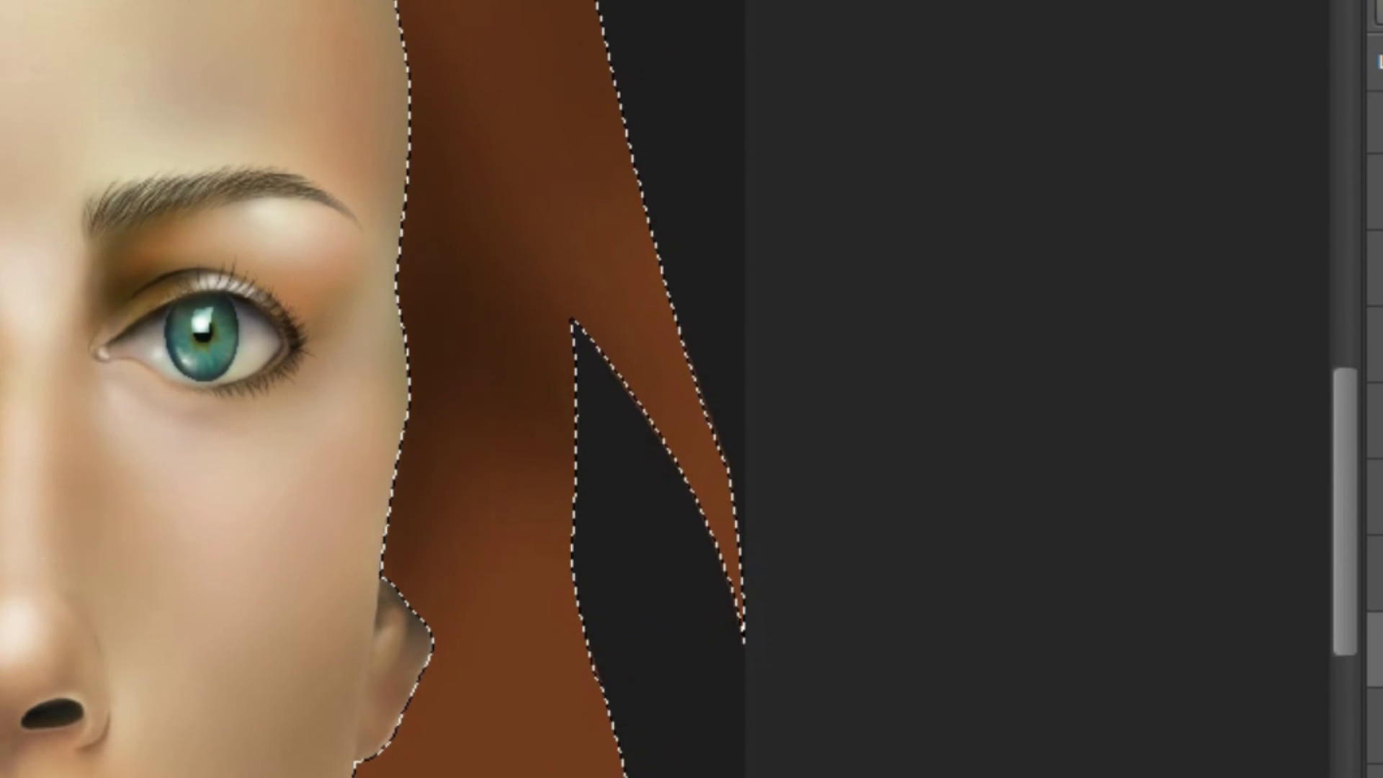
left_click_drag(461, 403, 518, 497)
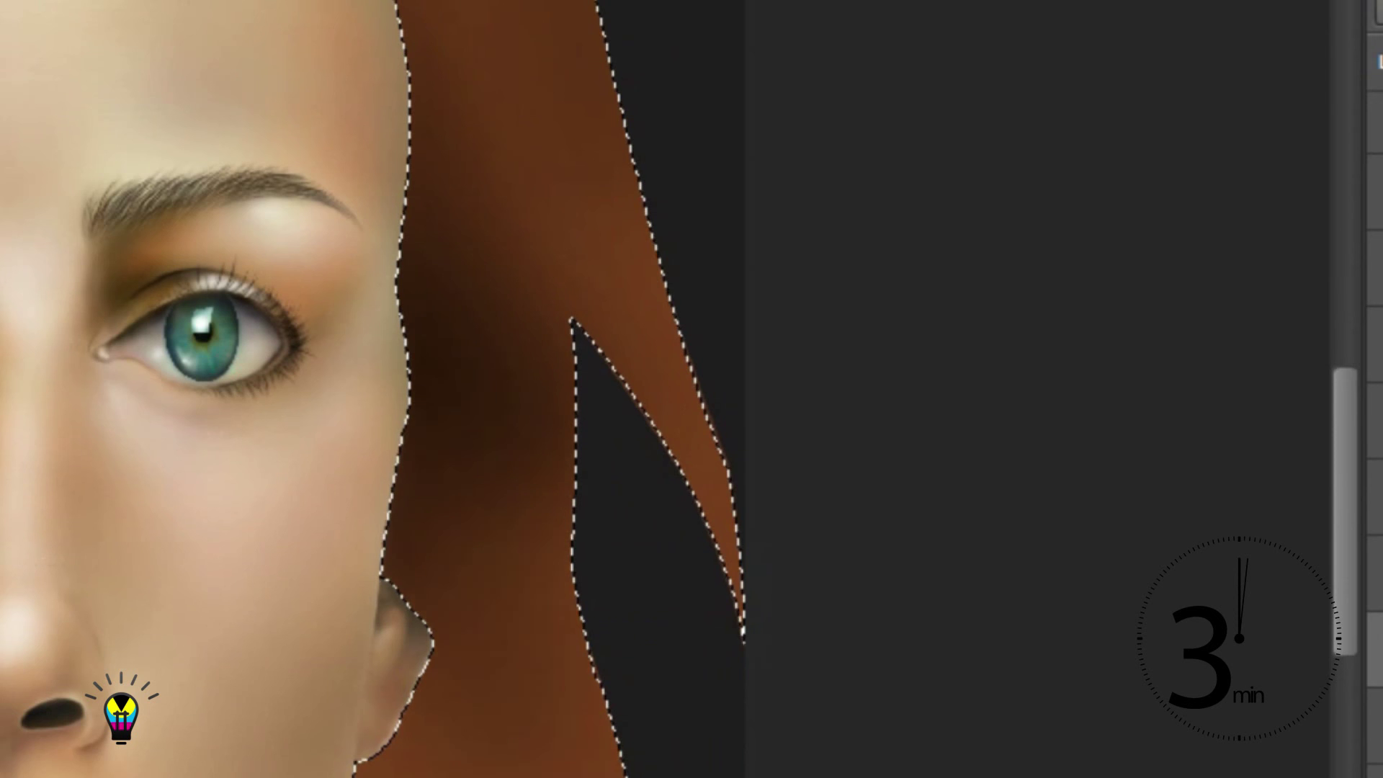
left_click_drag(504, 576, 533, 357)
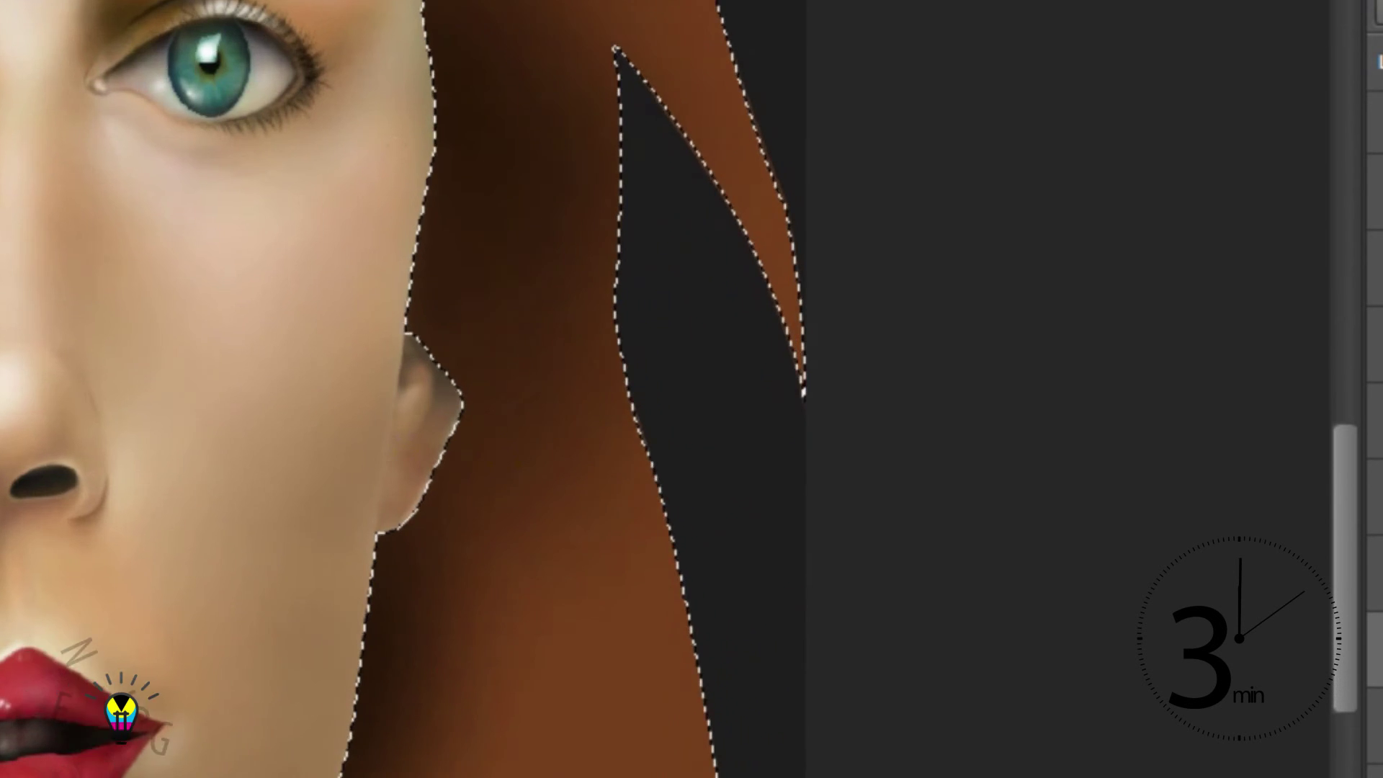
scroll(468, 619, "up", 2)
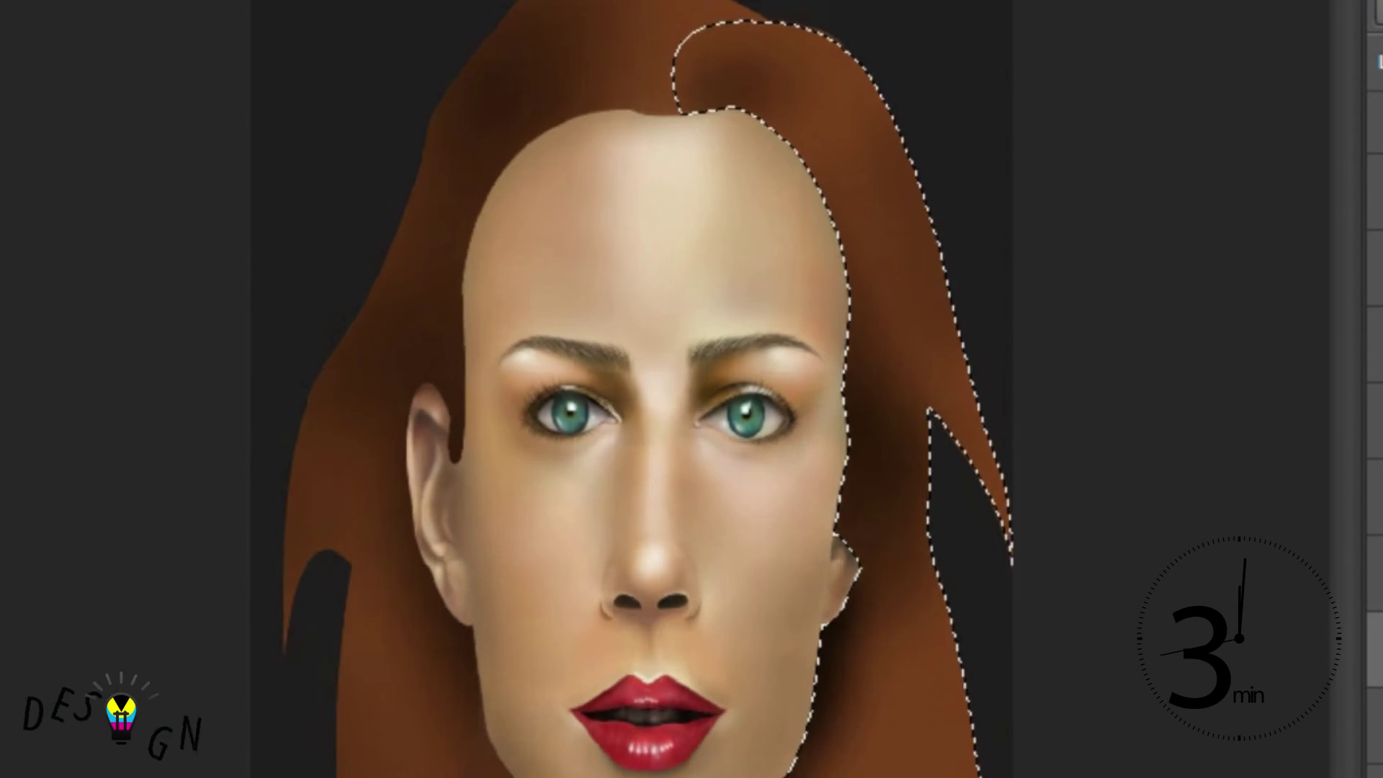
- Zoom in and paint soft dark shadows across the lower hair and beneath the top curl
key("ctrl+plus")
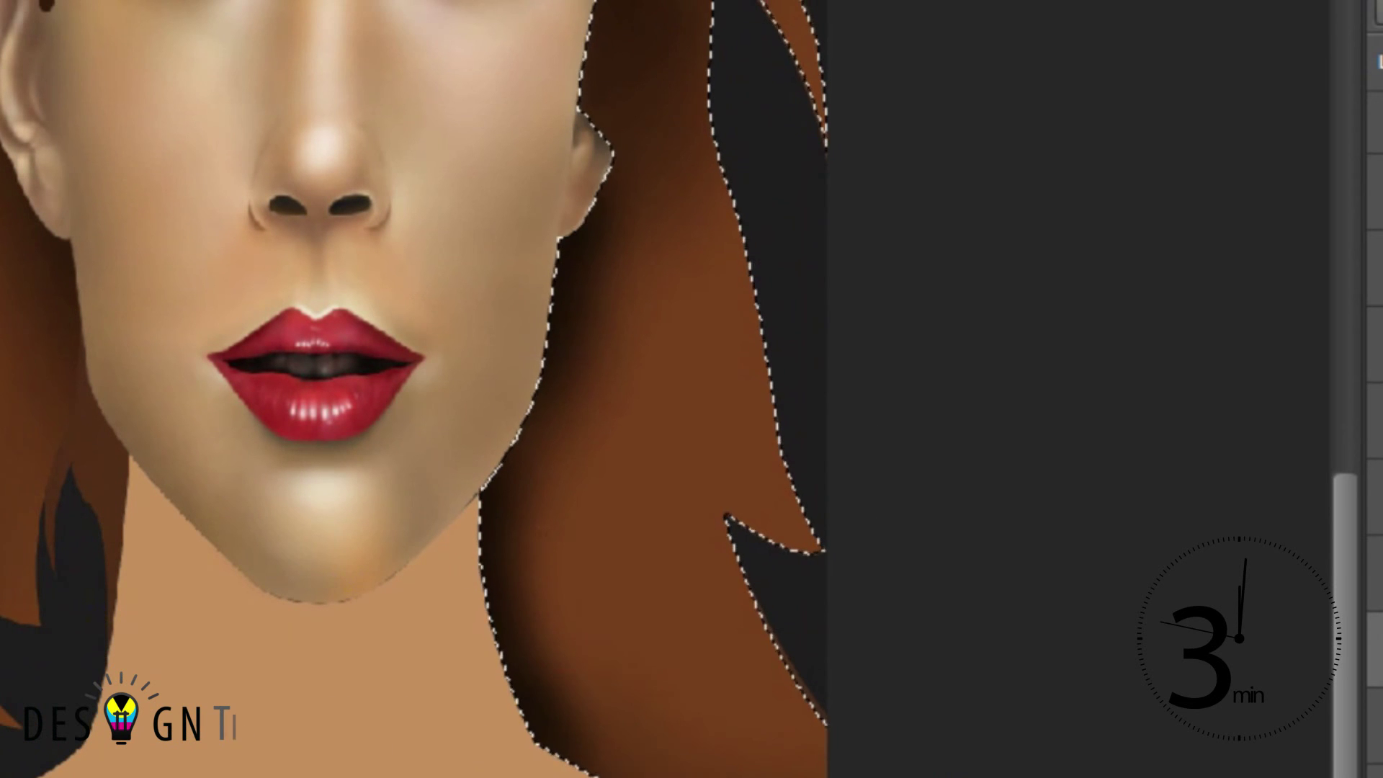
left_click_drag(634, 461, 728, 598)
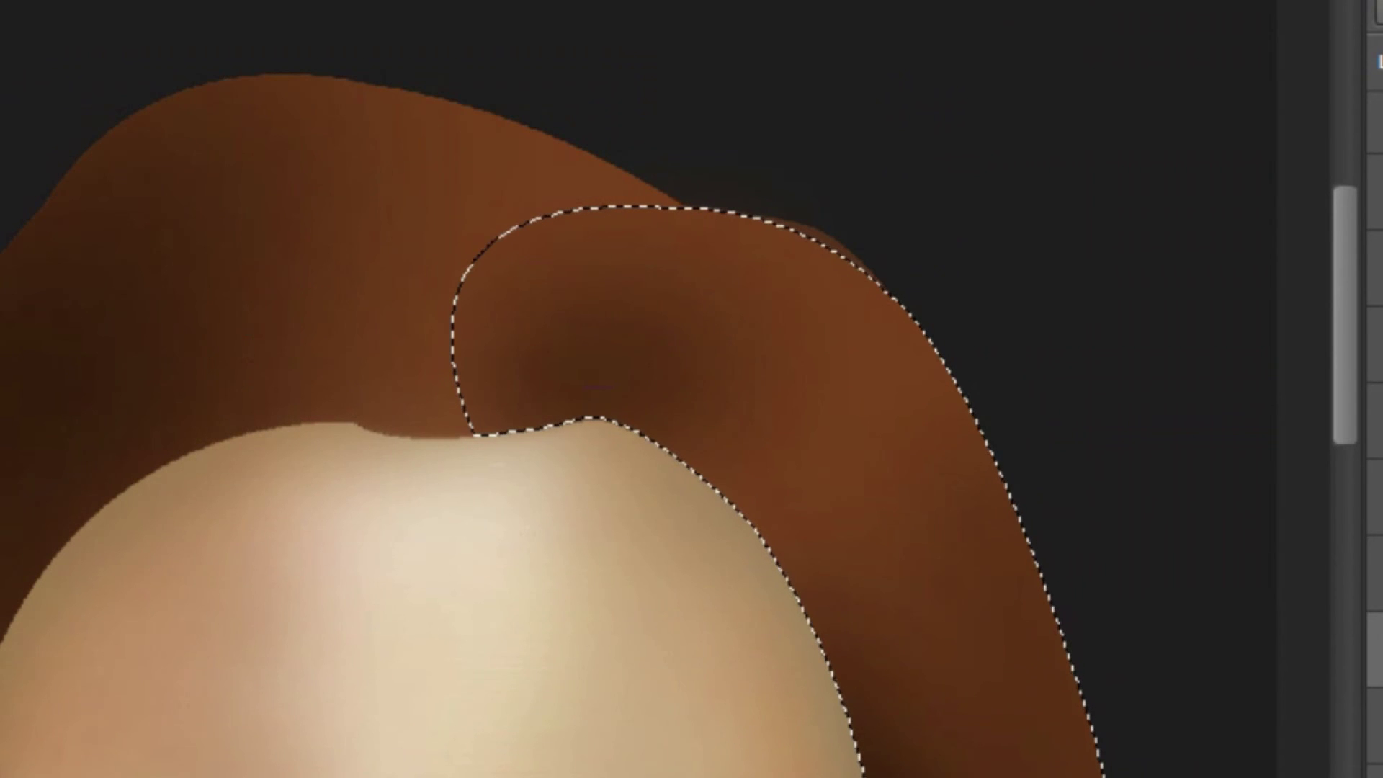
left_click_drag(598, 387, 749, 446)
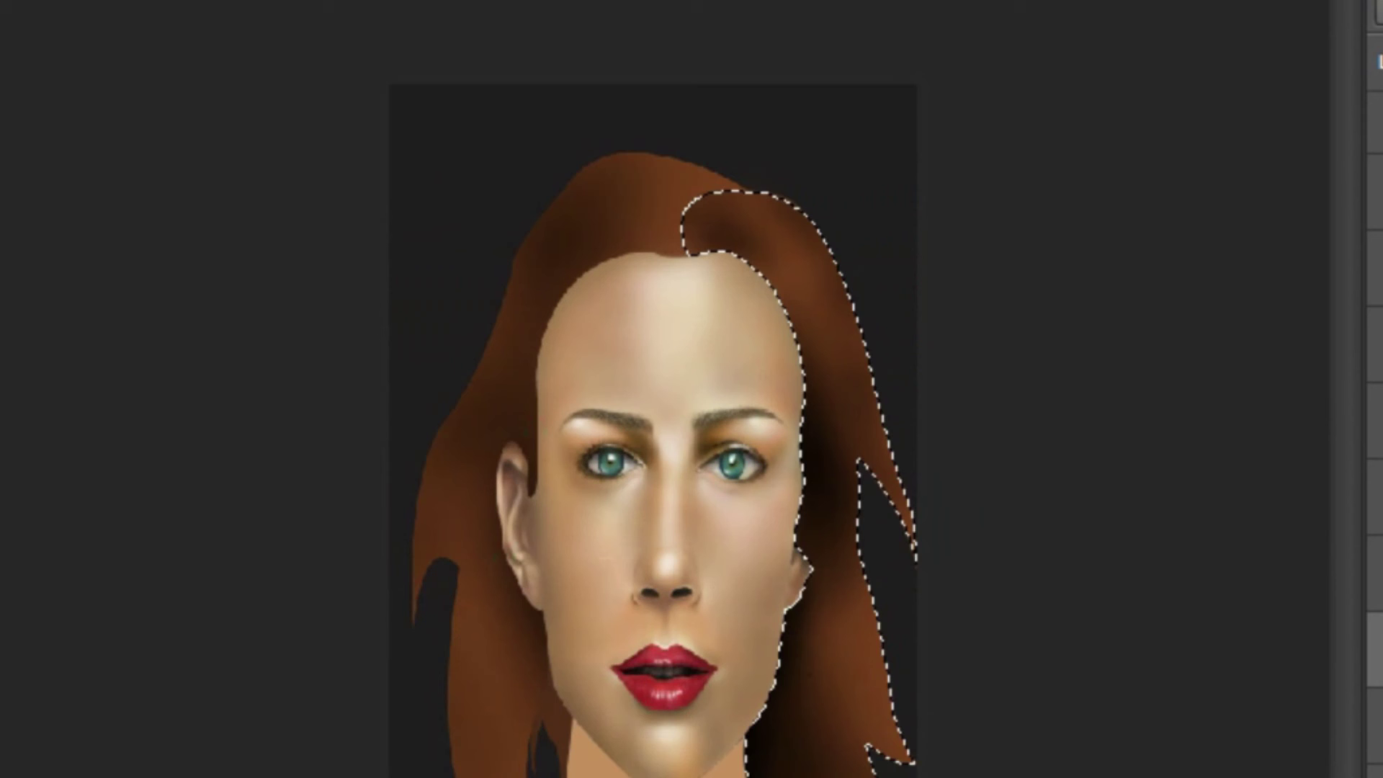
key("ctrl+d")
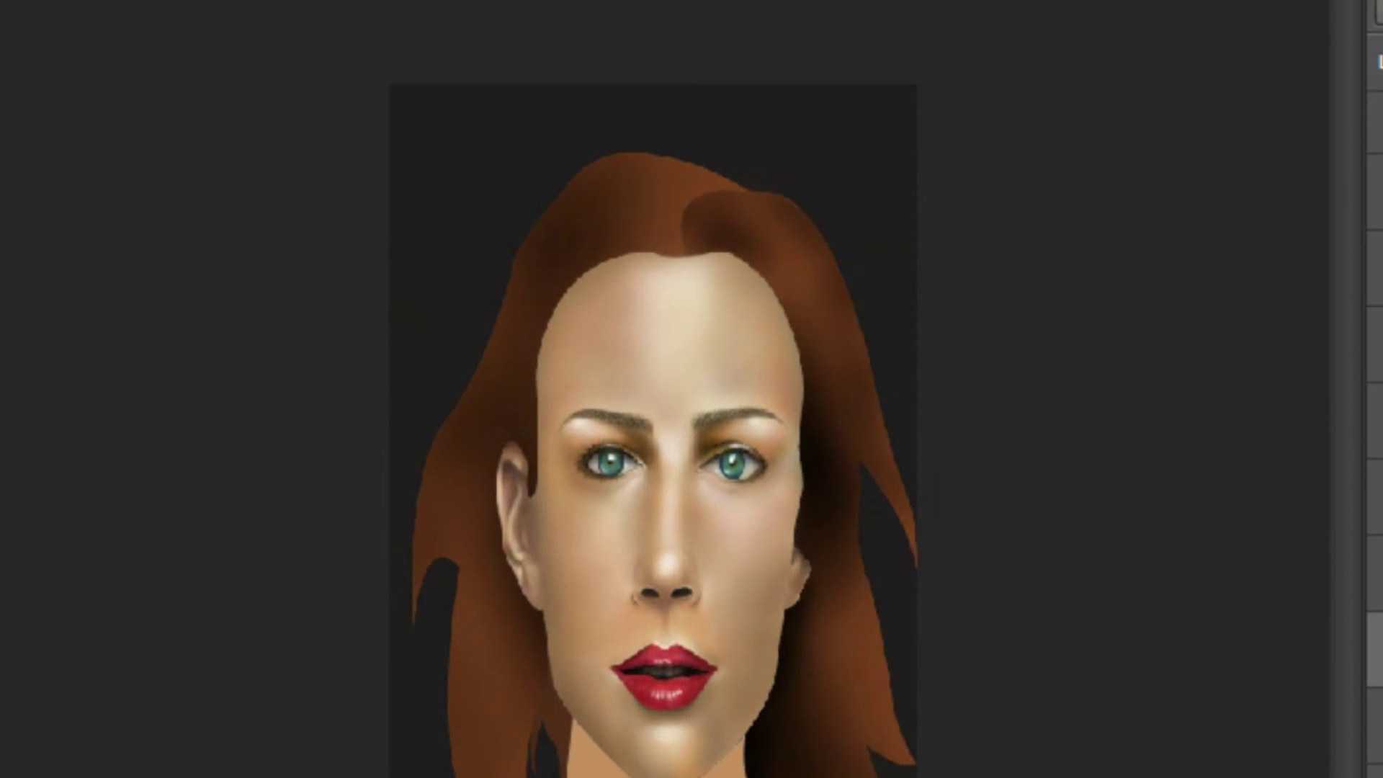
scroll(656, 524, "up", 2)
scroll(656, 524, "up", 2)
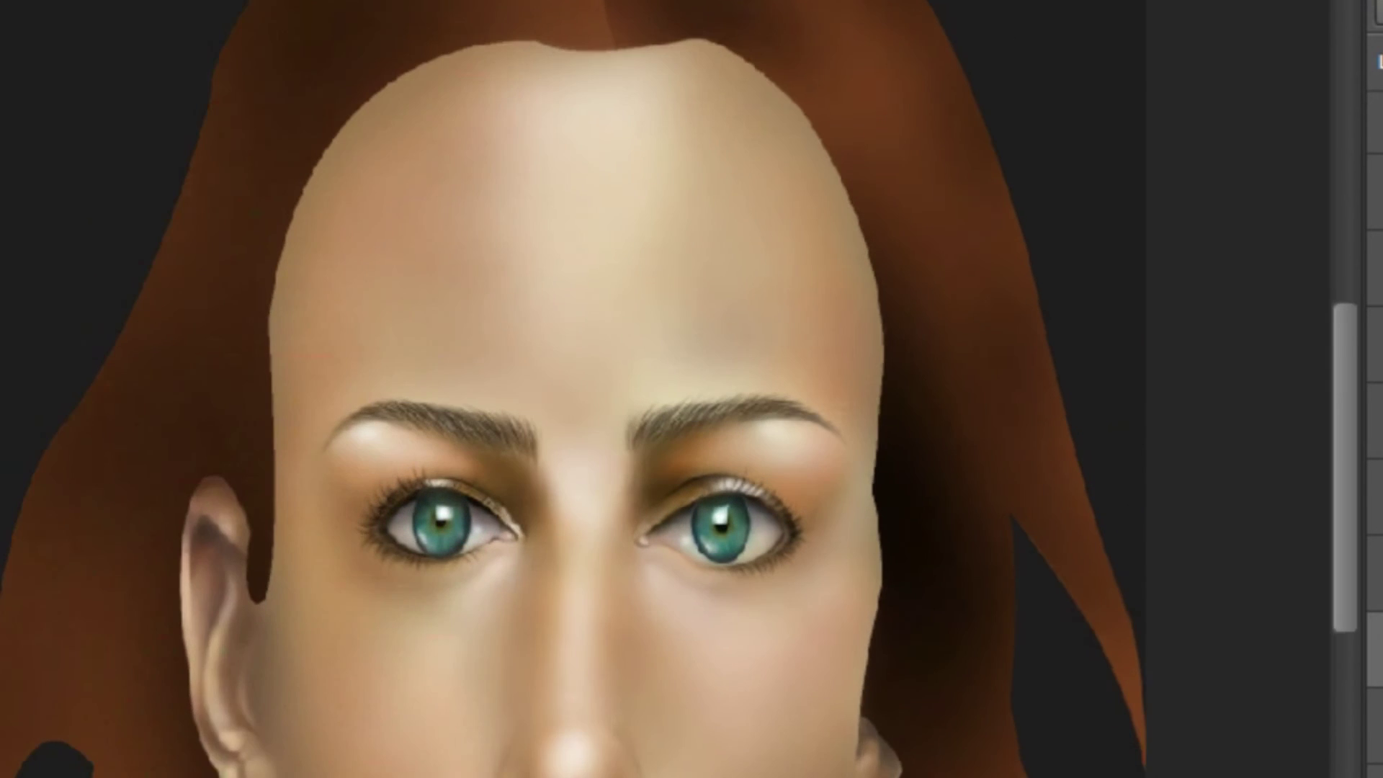
scroll(655, 523, "up", 2)
scroll(655, 524, "up", 1)
scroll(992, 385, "down", 1)
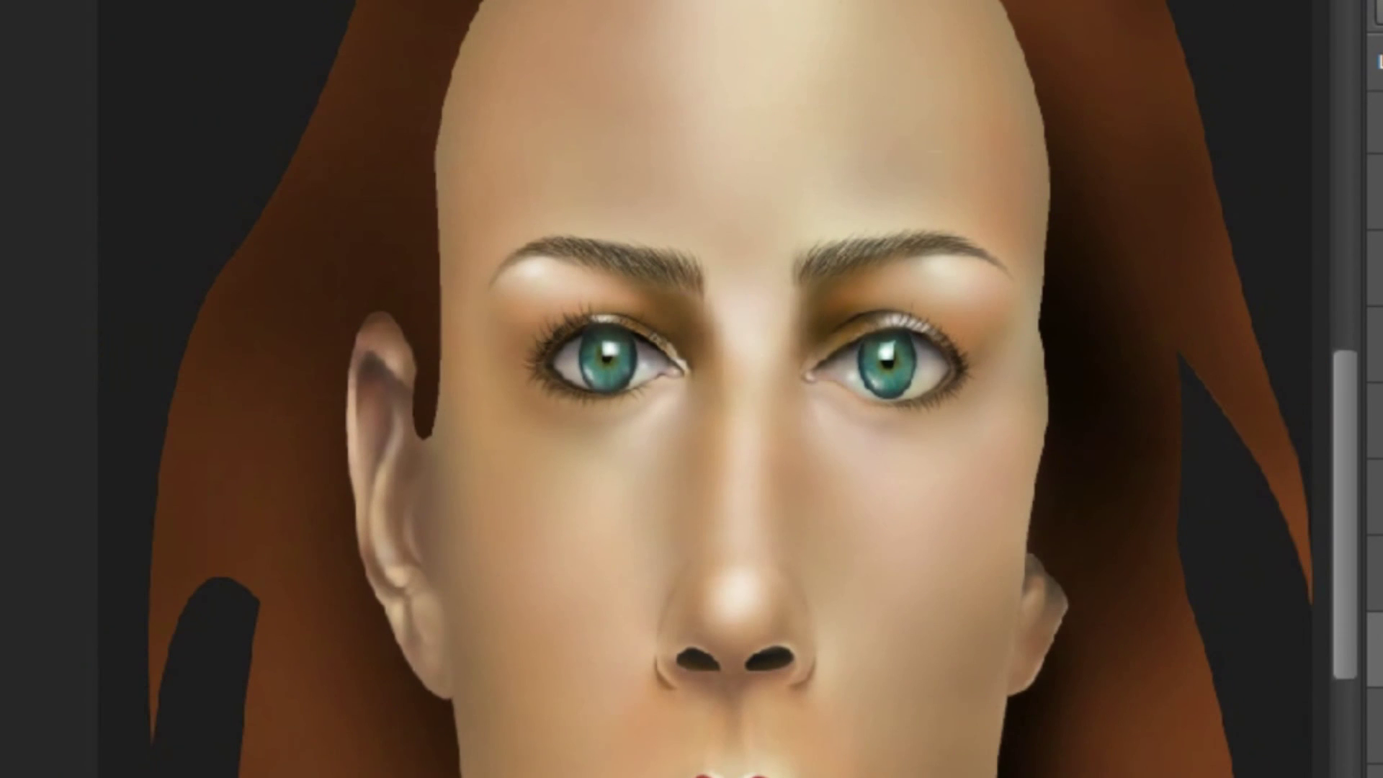
scroll(692, 388, "up", 3)
scroll(691, 389, "down", 3)
scroll(691, 389, "down", 2)
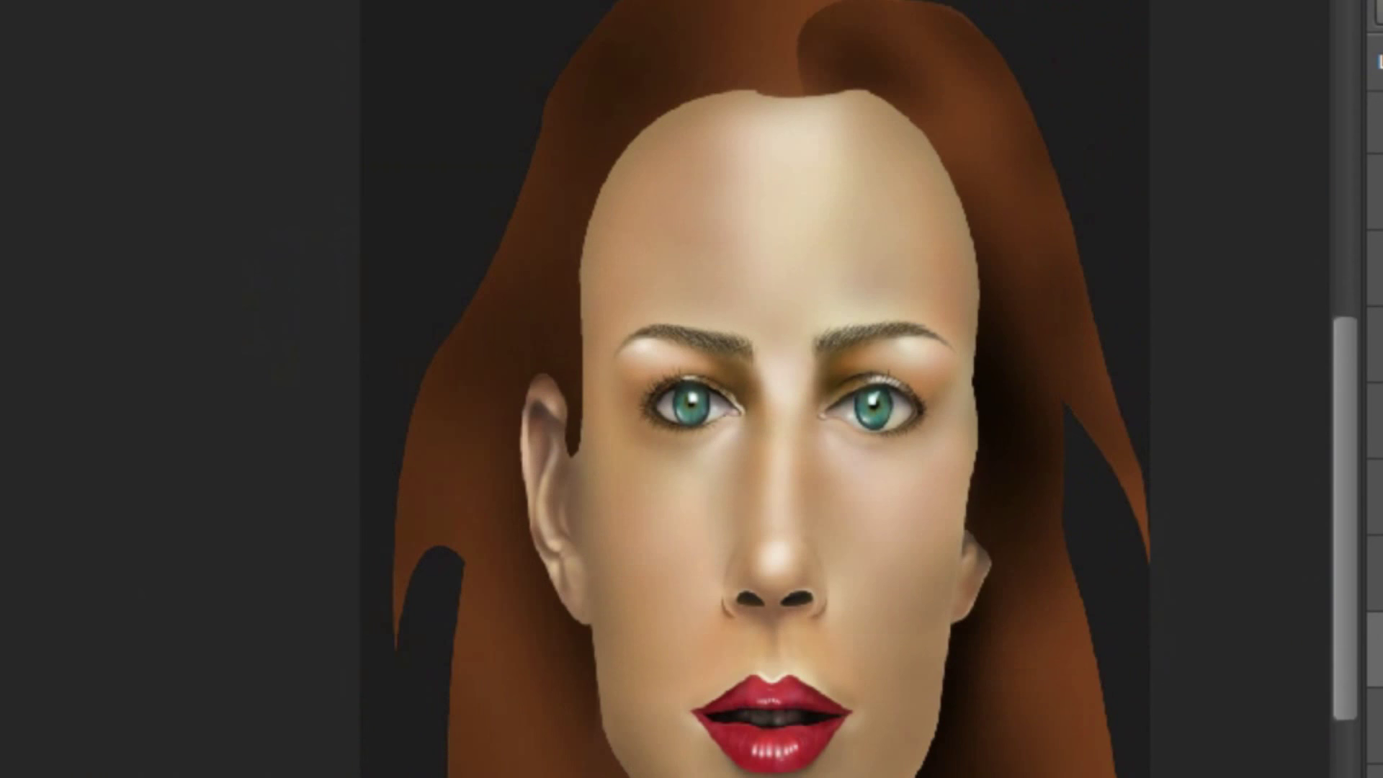
scroll(360, 598, "down", 1)
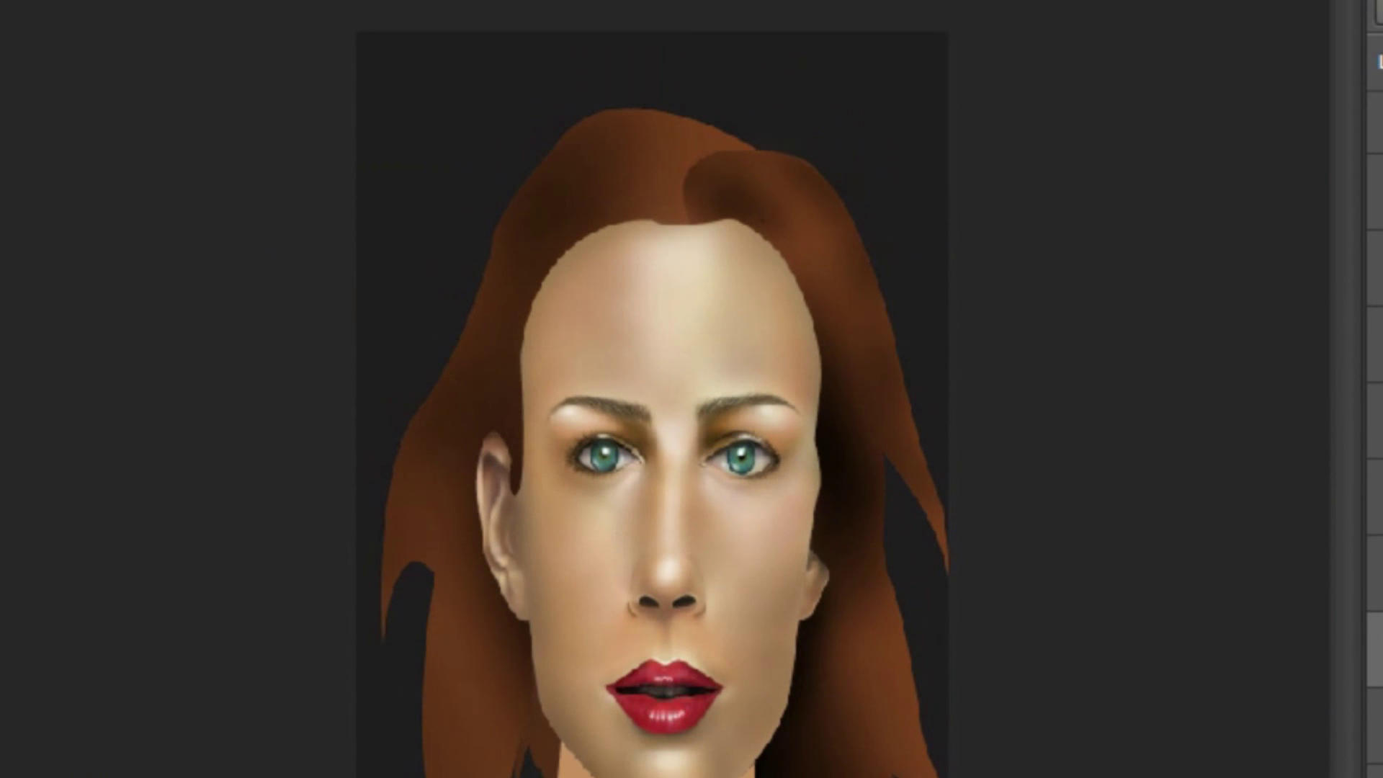
scroll(692, 389, "down", 1)
scroll(691, 389, "up", 1)
scroll(692, 389, "up", 1)
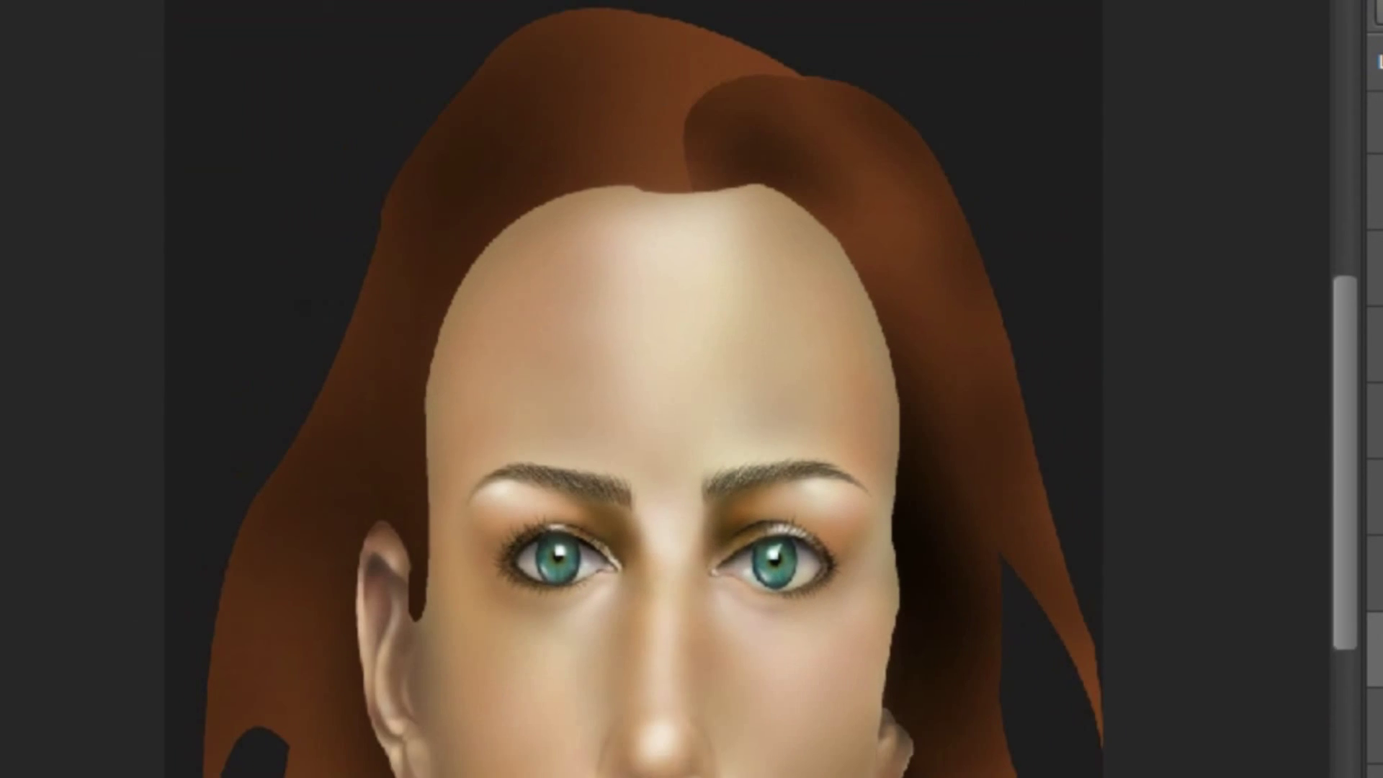
scroll(691, 389, "down", 2)
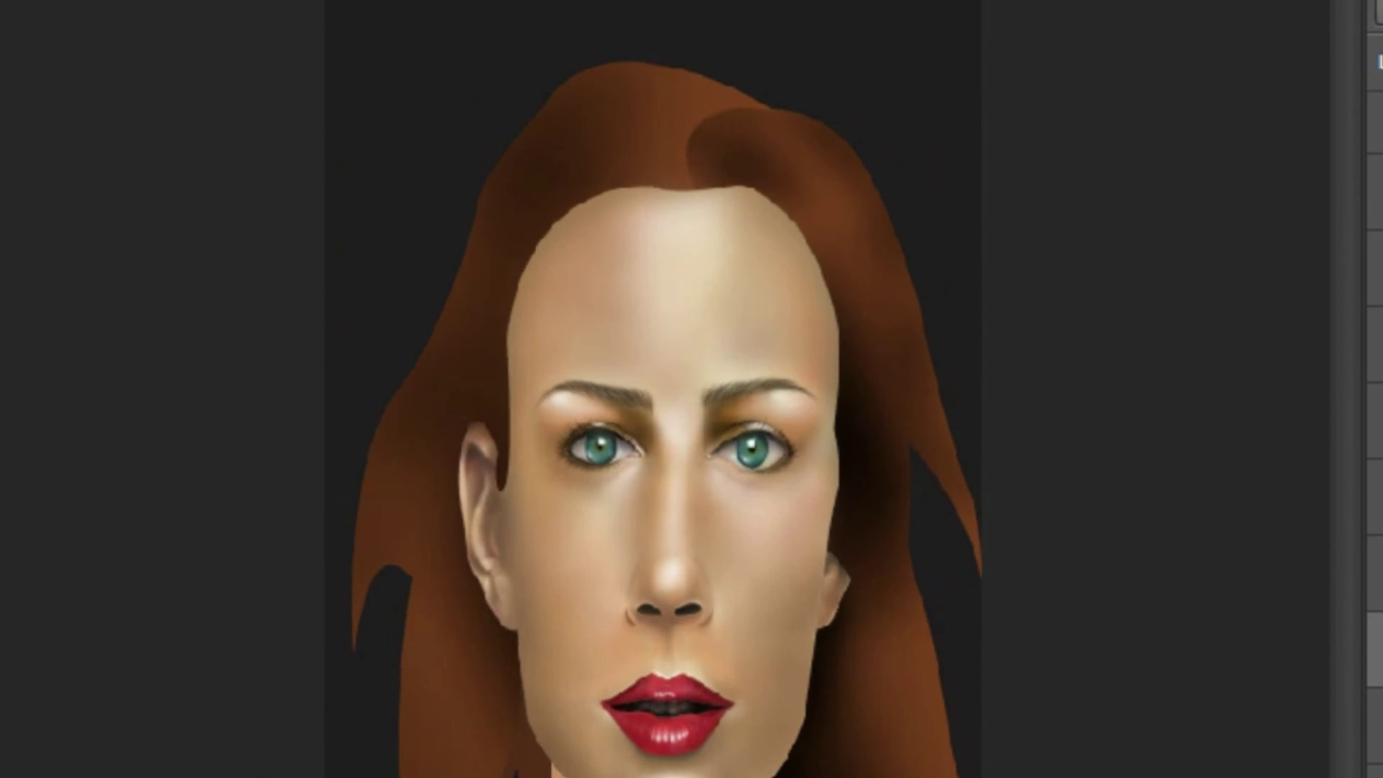
scroll(688, 508, "up", 1)
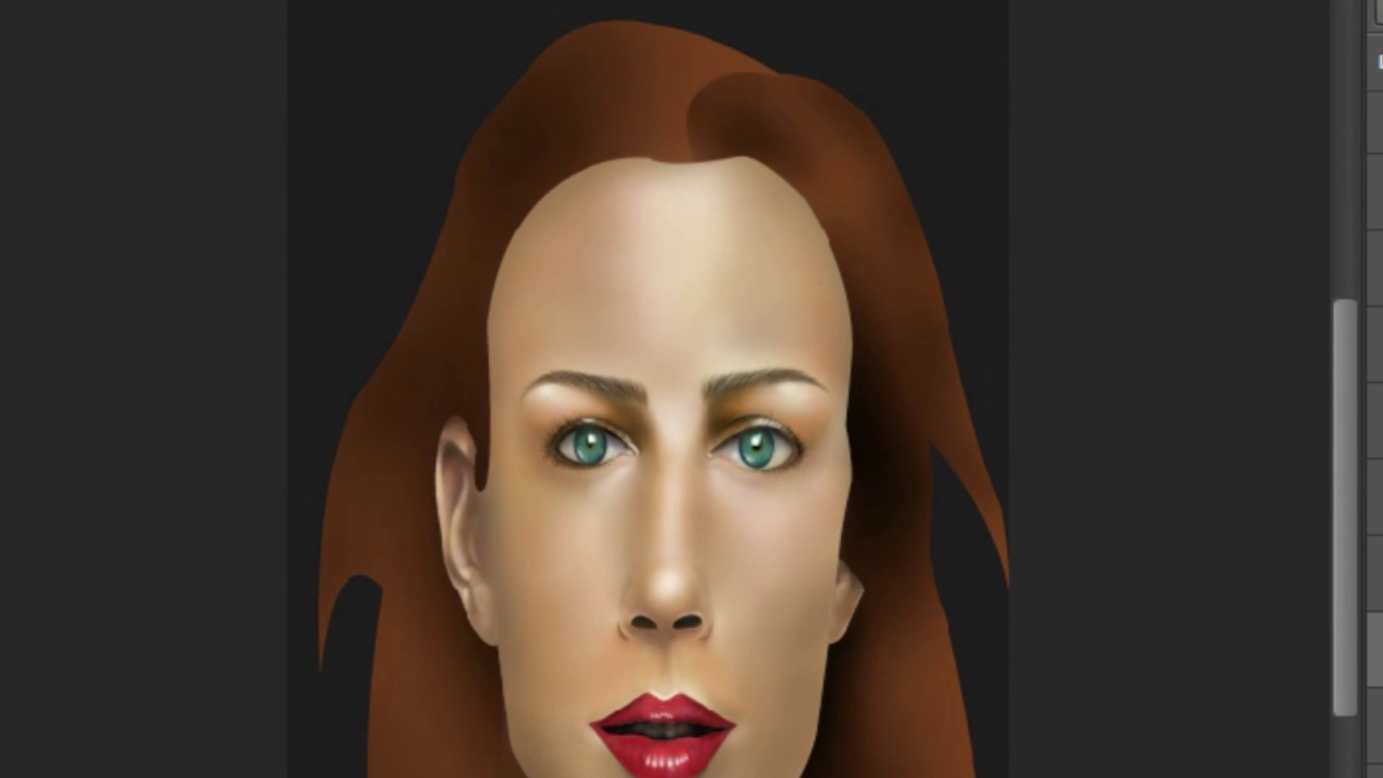